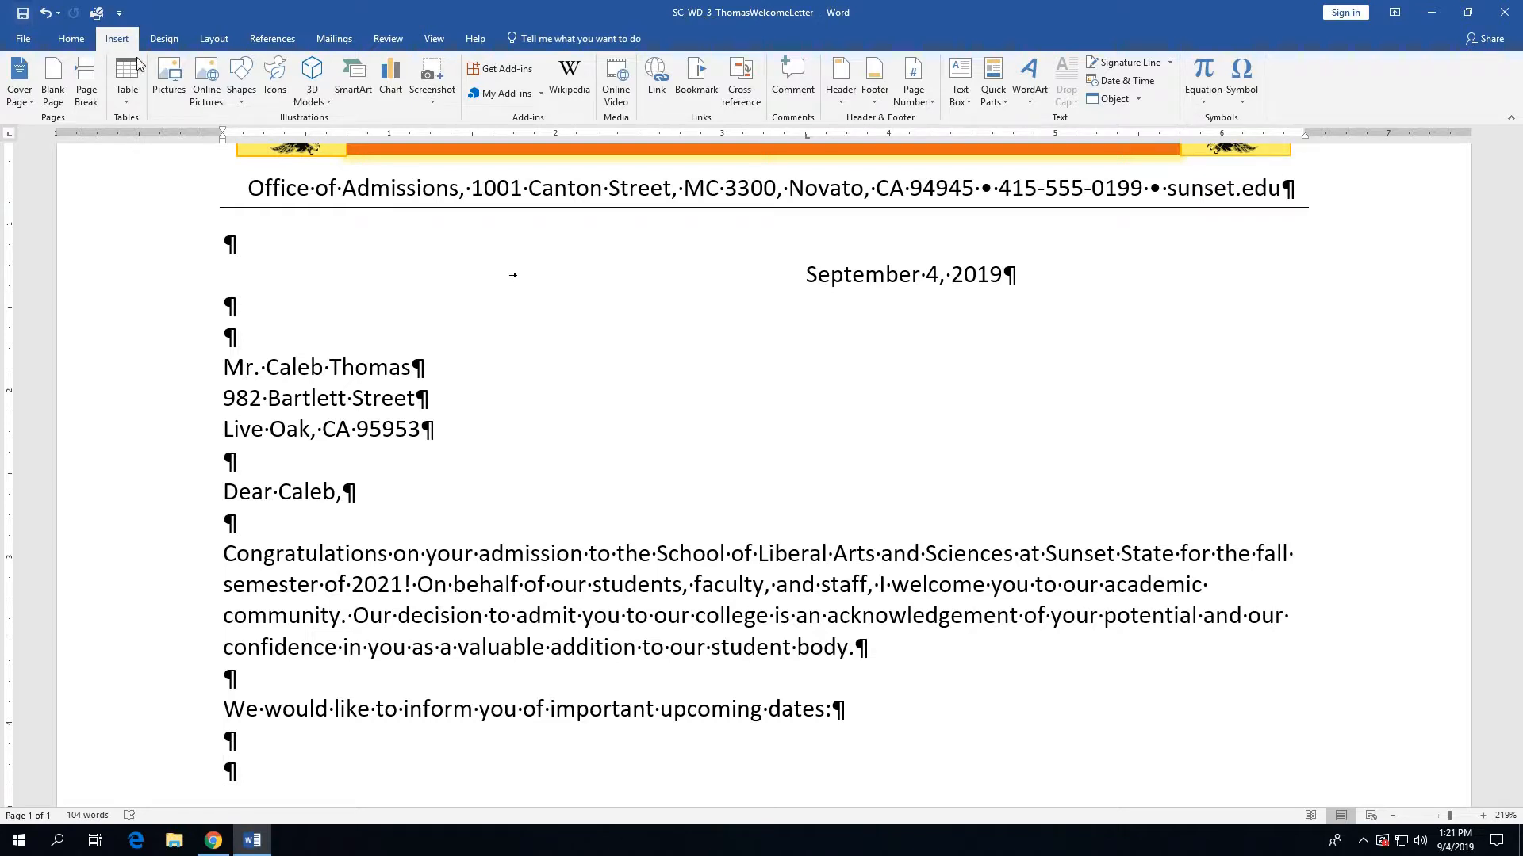
Insert a three-column, one-row table below the upcoming dates sentence and enter the headings Date, Event and Notes
click(121, 97)
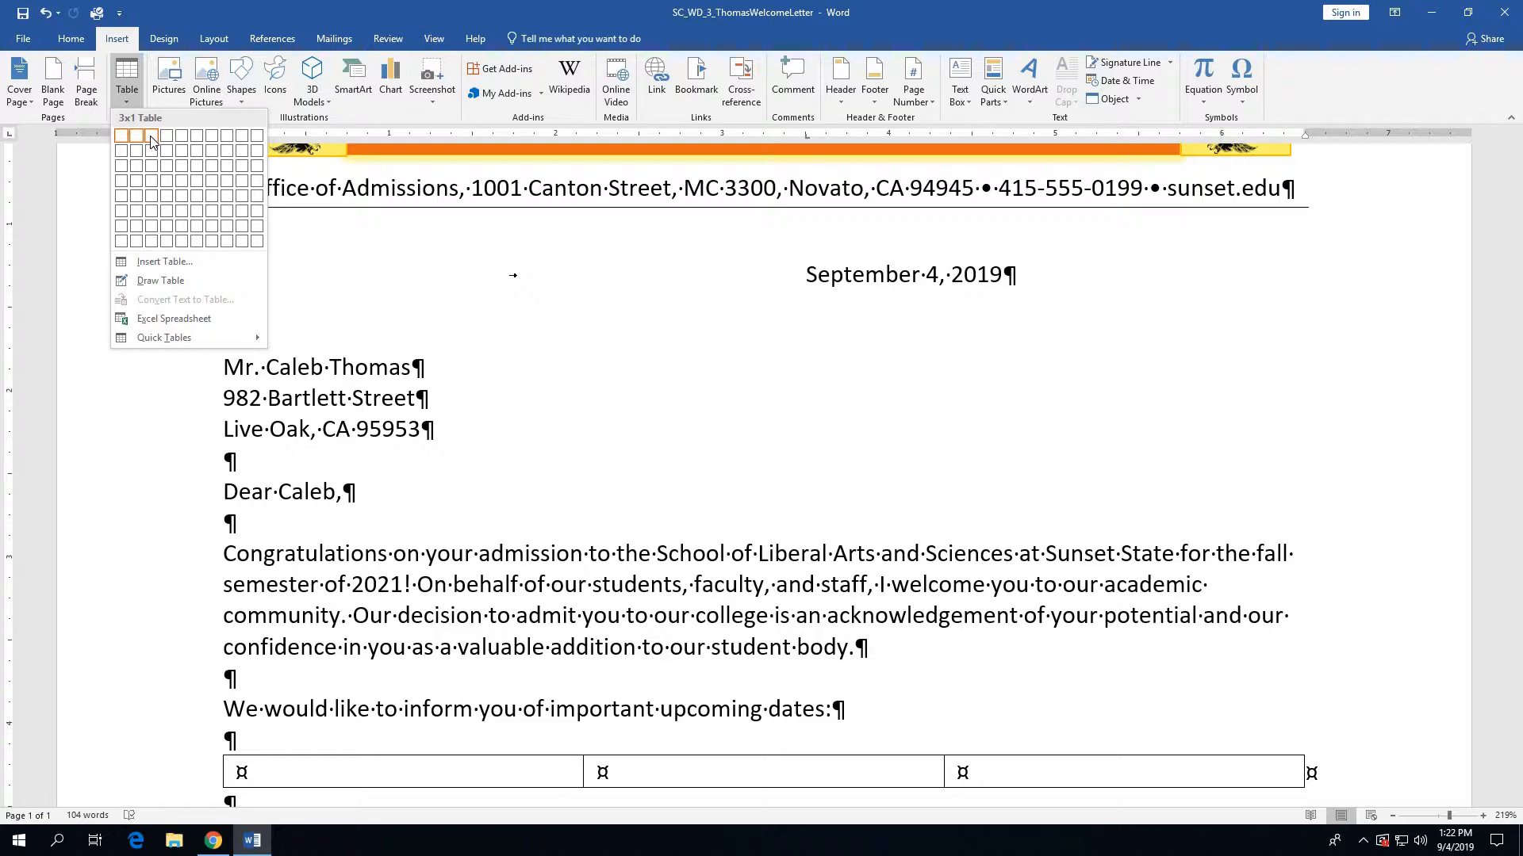
click(152, 138)
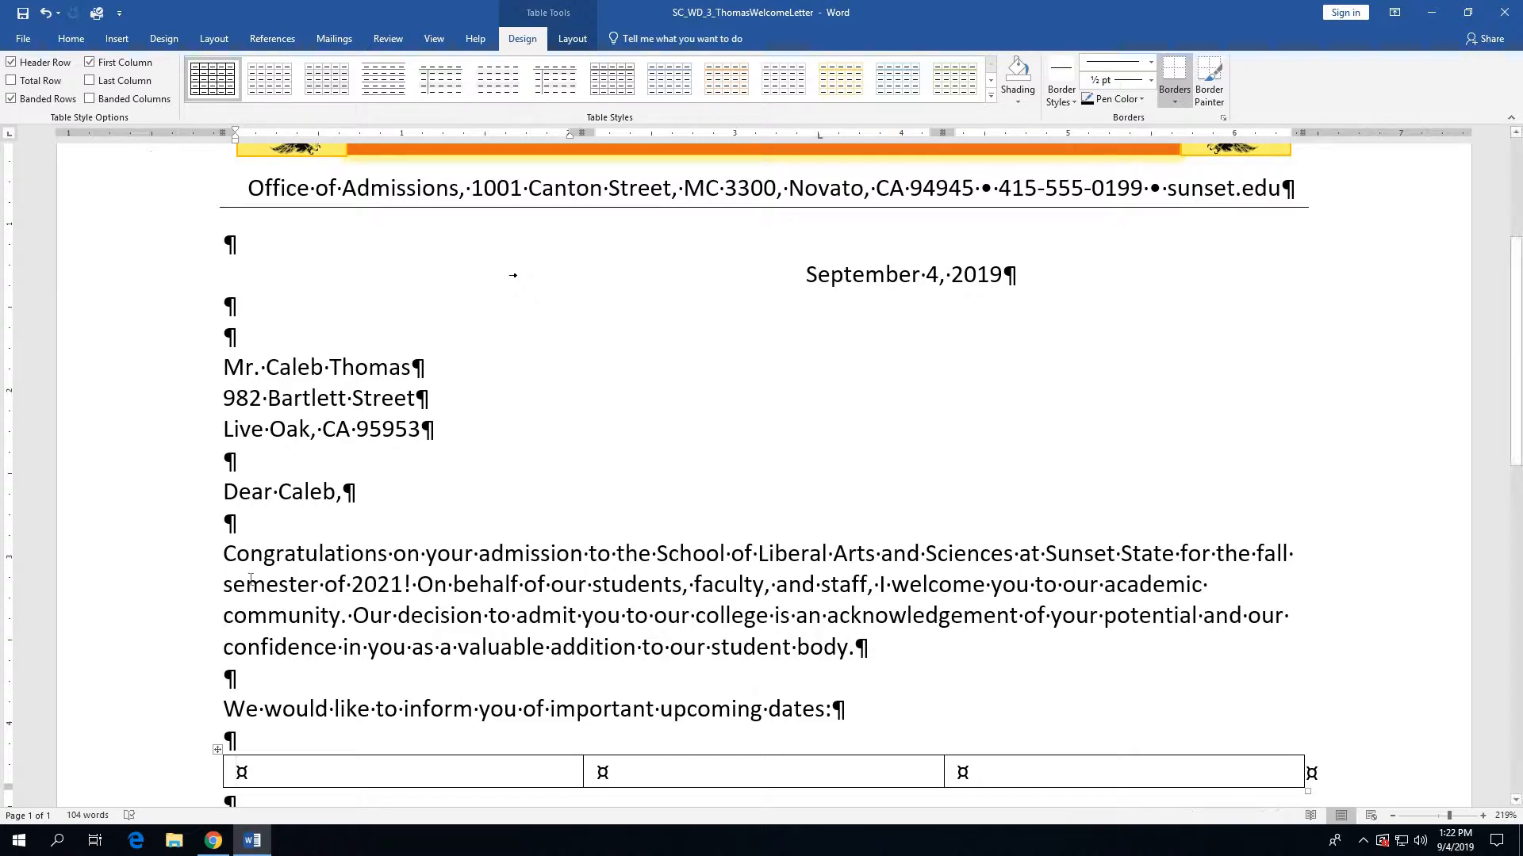
mouse_move(208, 781)
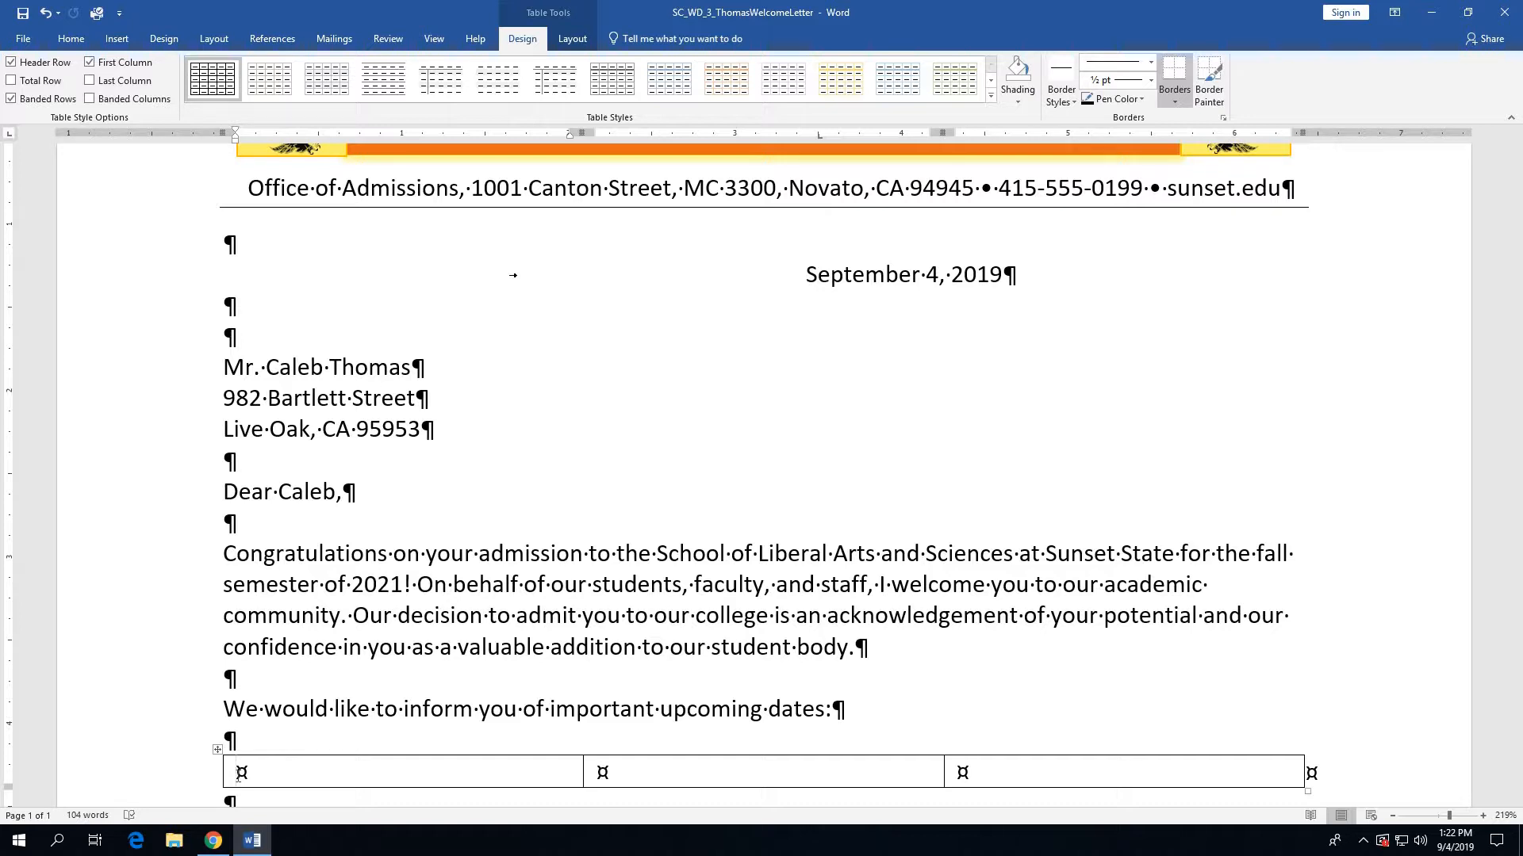
text(Date)
key(Tab)
text(Event)
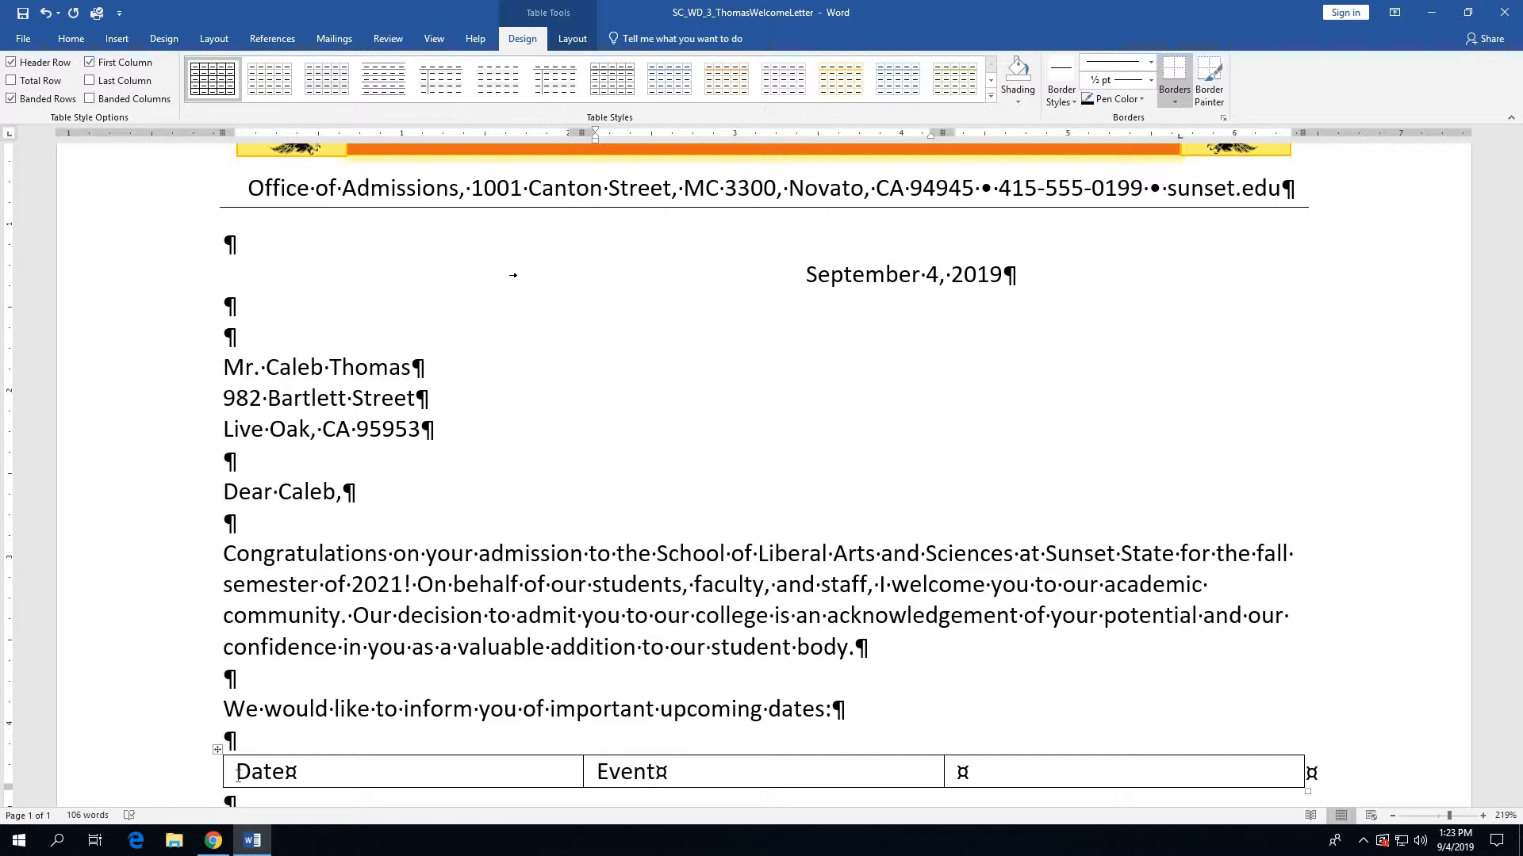
key(Tab)
text(Notes)
Add a second table row with the date "July 12-16 and July 19-23" and the event "Orientation and registration"
key(Tab)
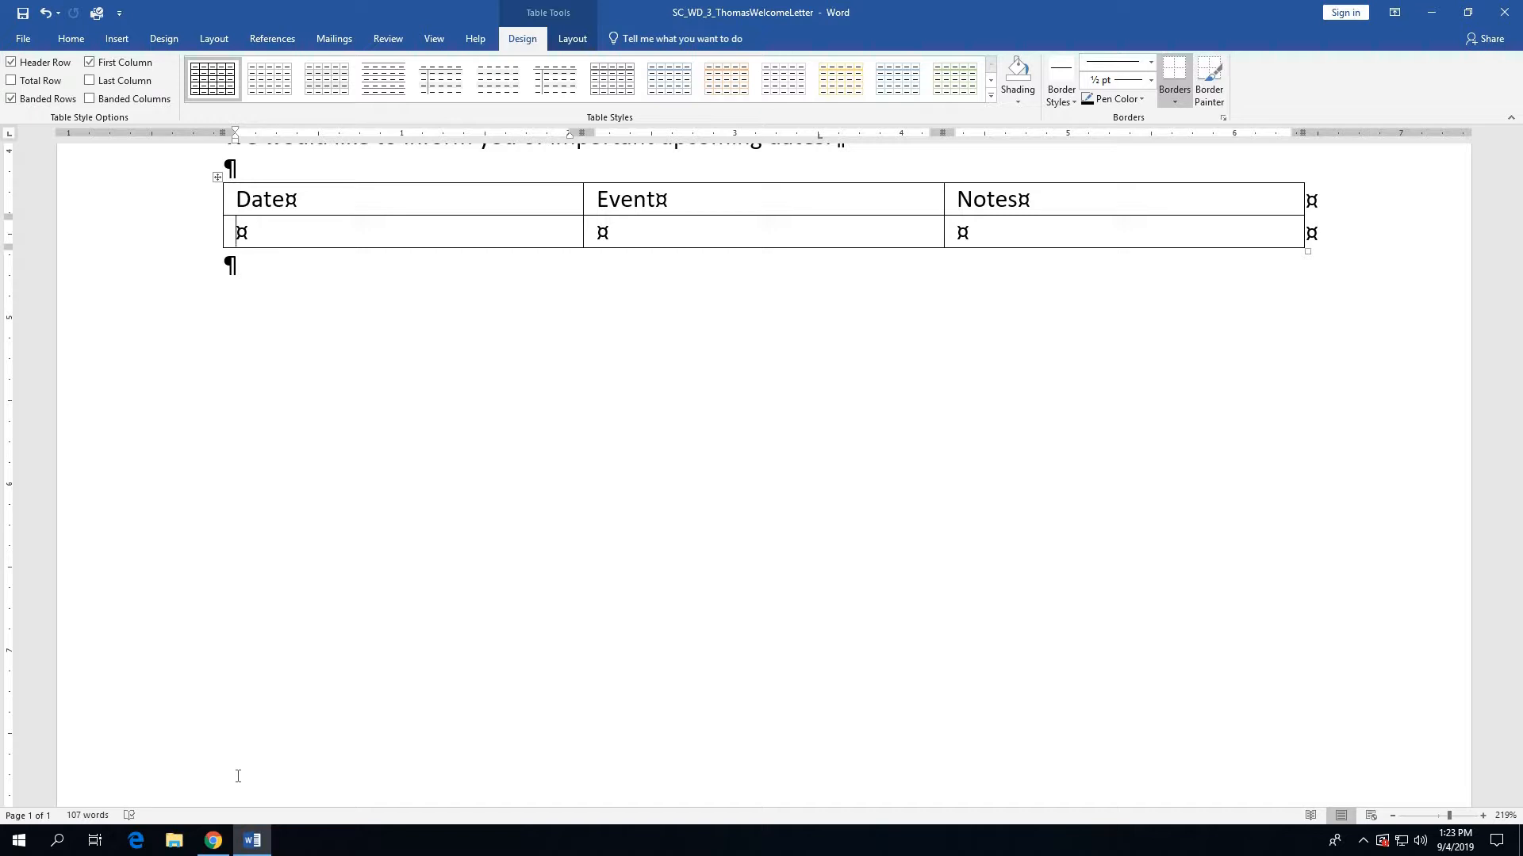
text(July 12-16)
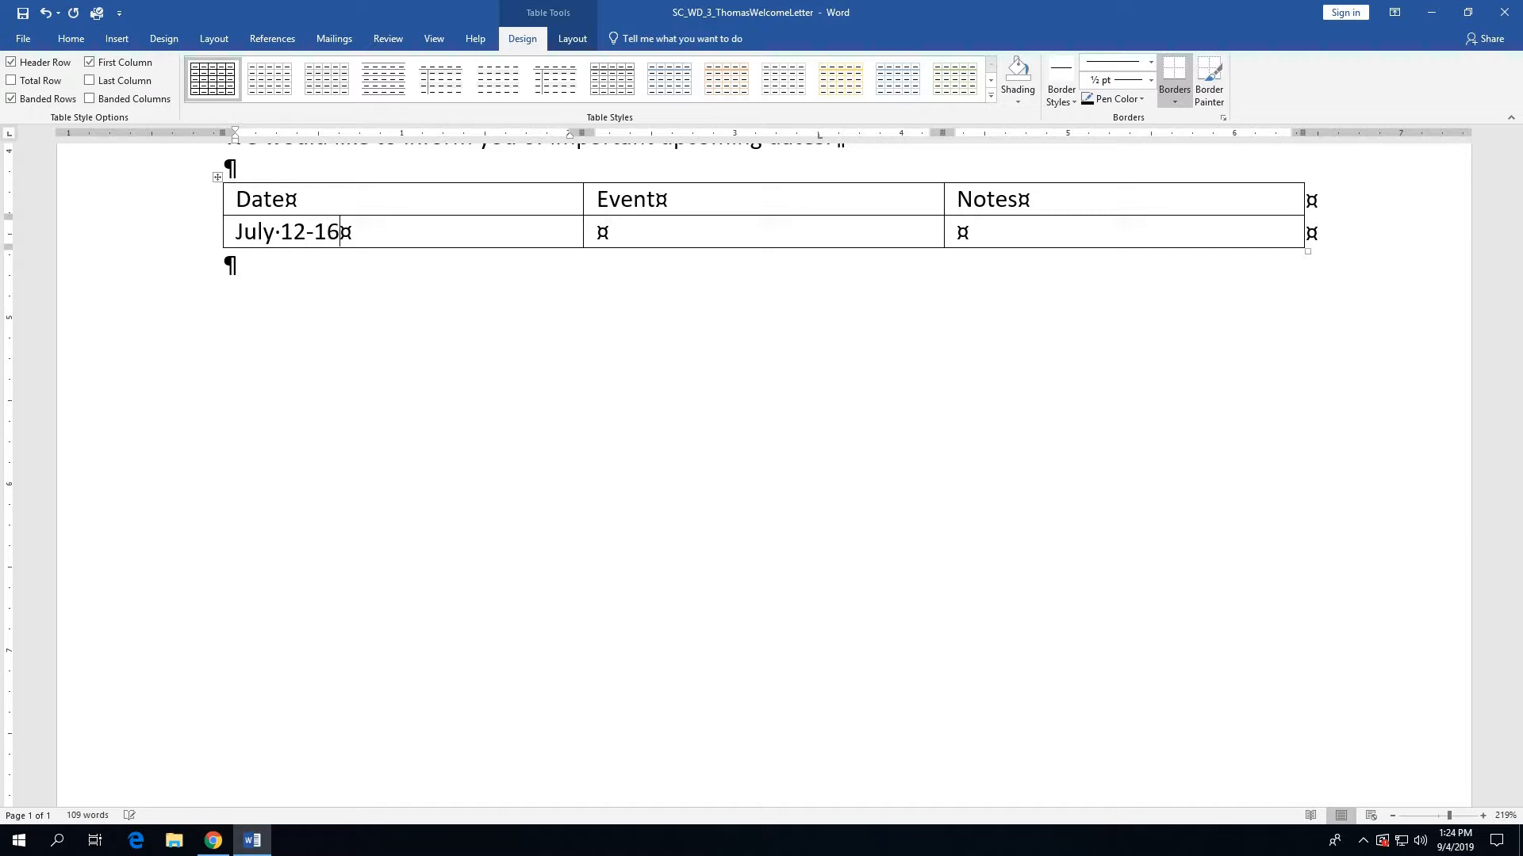
text( and July 19-23)
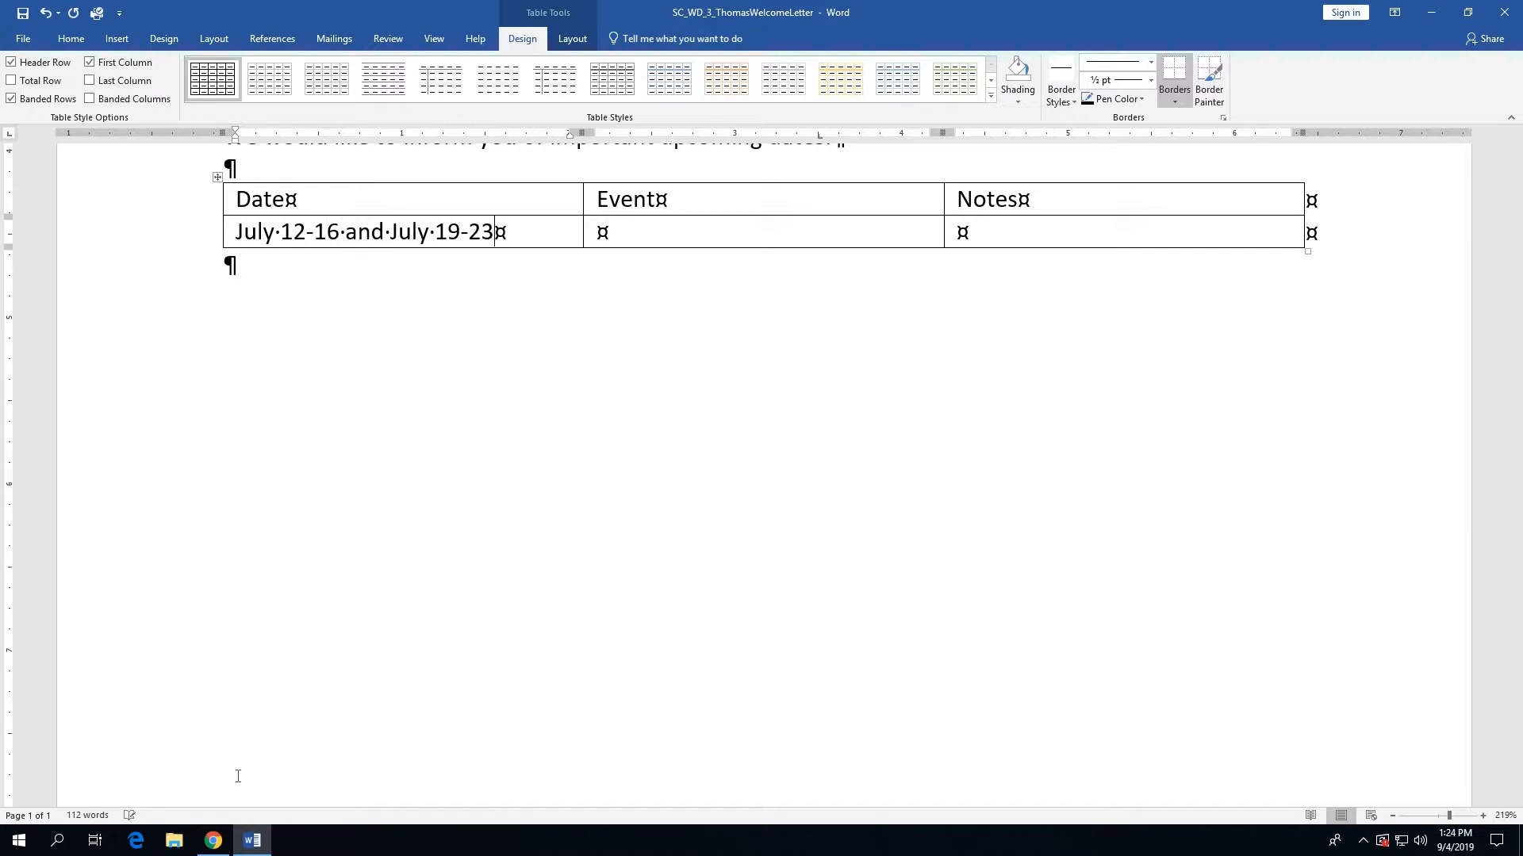
key(Tab)
text(Orientatiion)
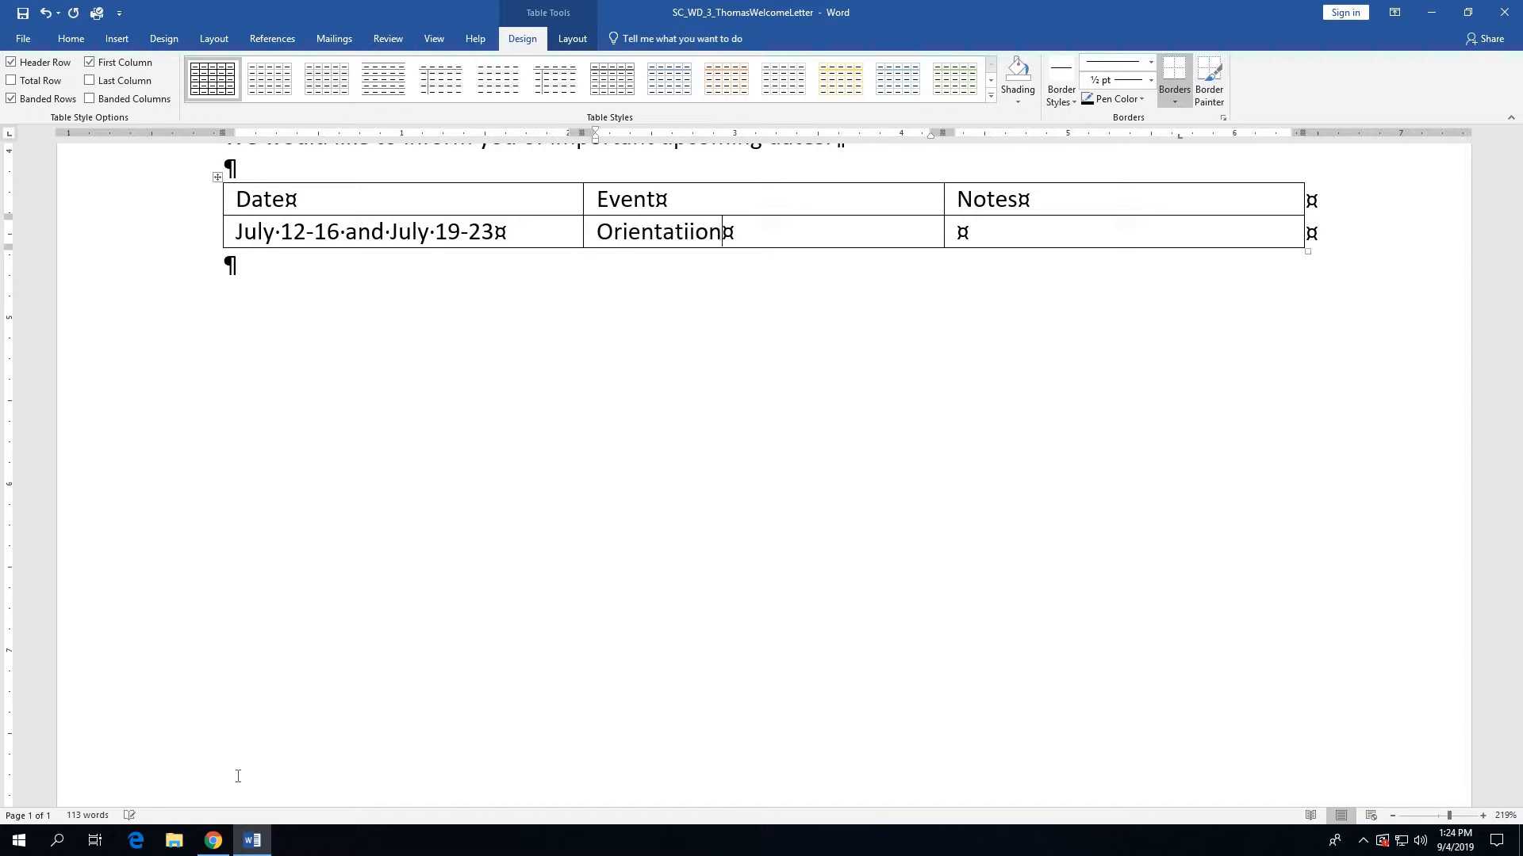
key(BackSpace)
key(BackSpace)
key(BackSpace)
text(on and registration)
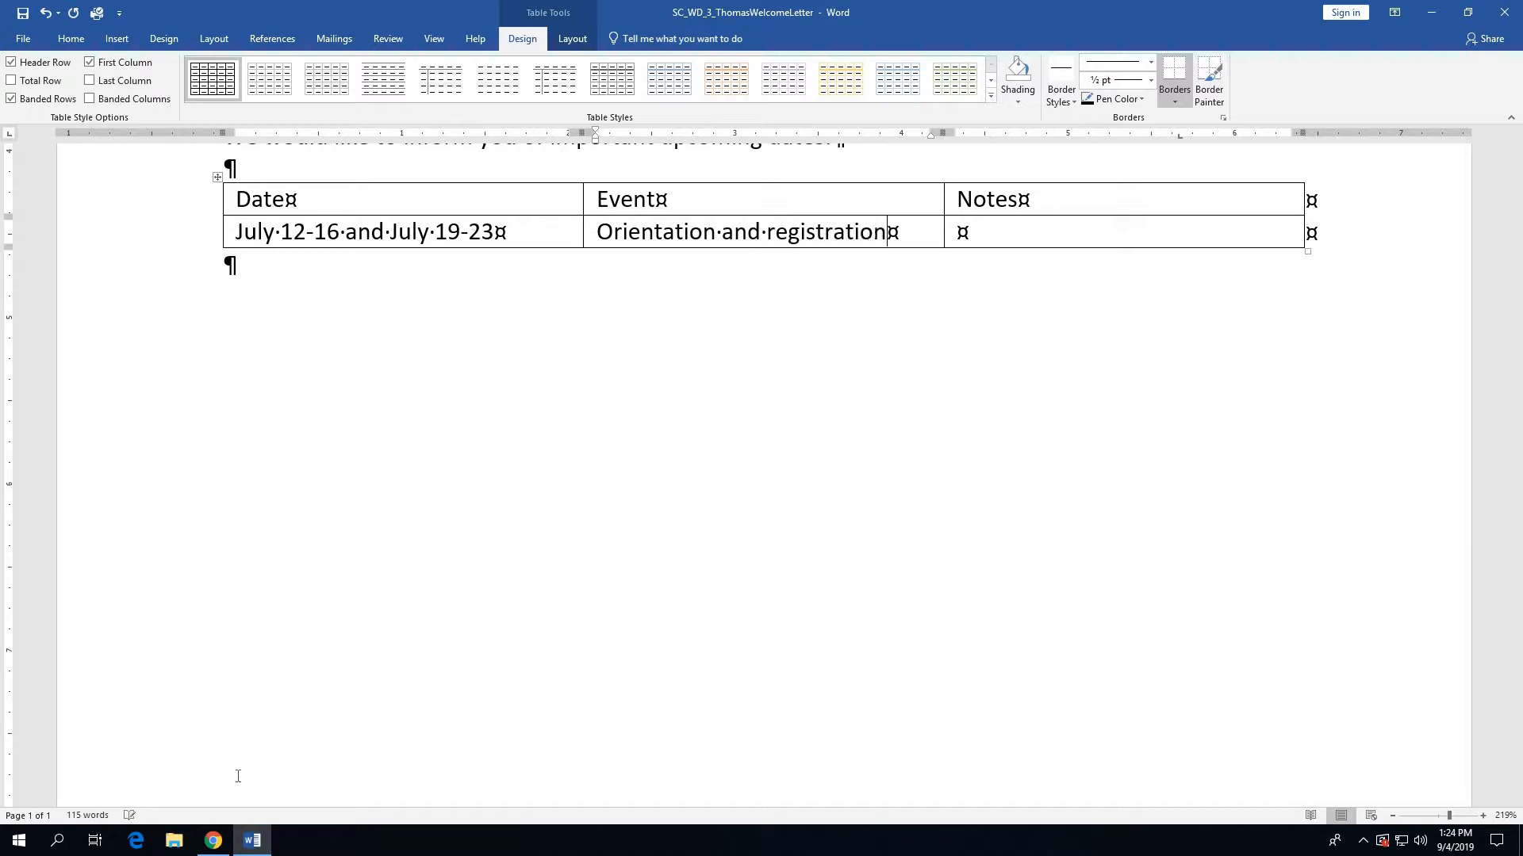
Enter "See brief schedule on next page" as the note for the orientation and registration row
key(Tab)
text(See b)
key(BackSpace)
key(BackSpace)
text(rief s)
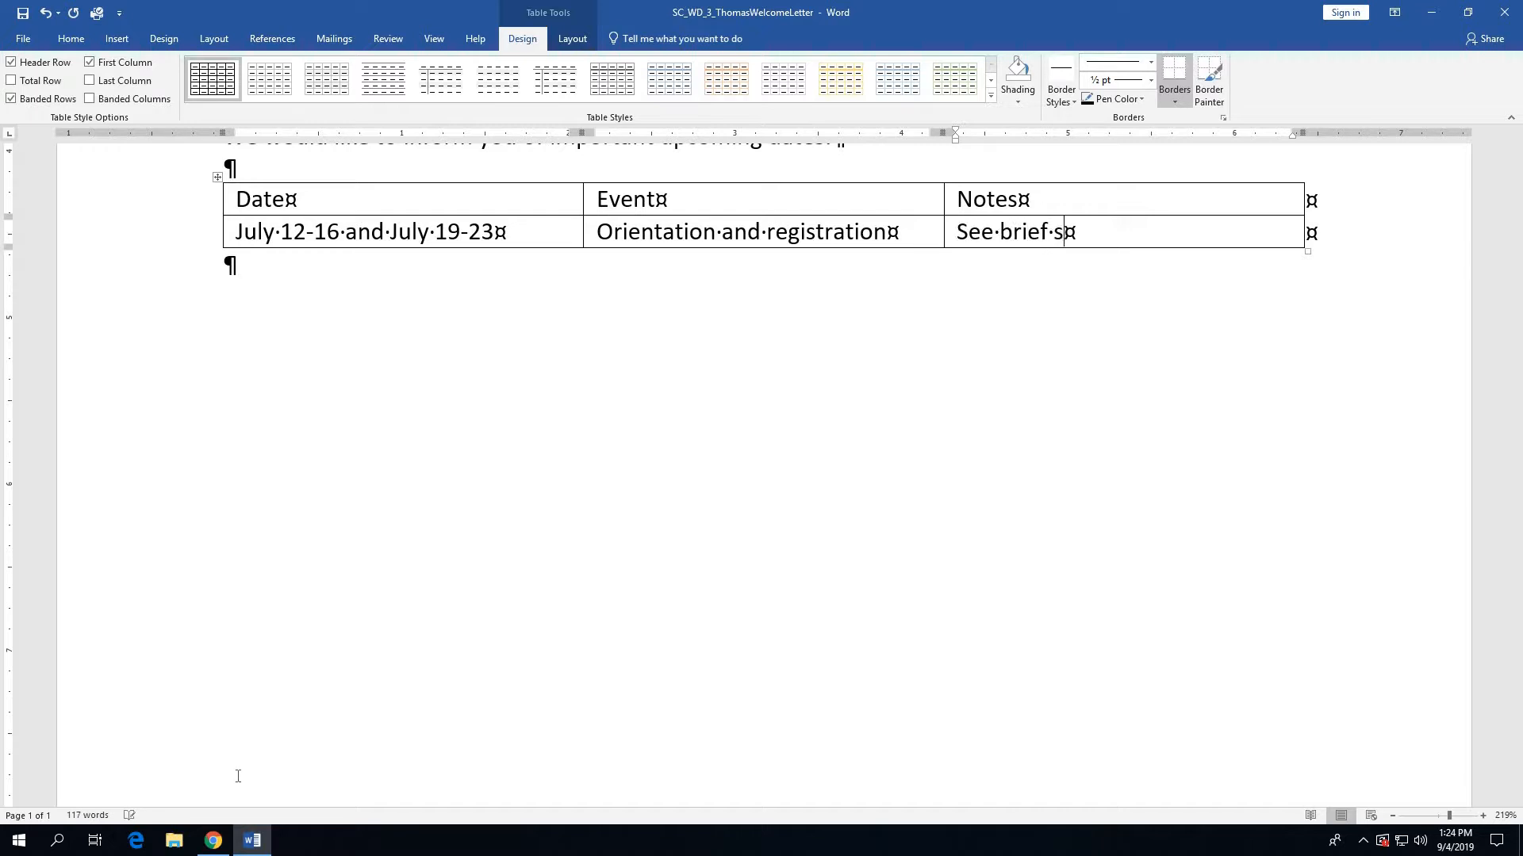
text(chedule on next page)
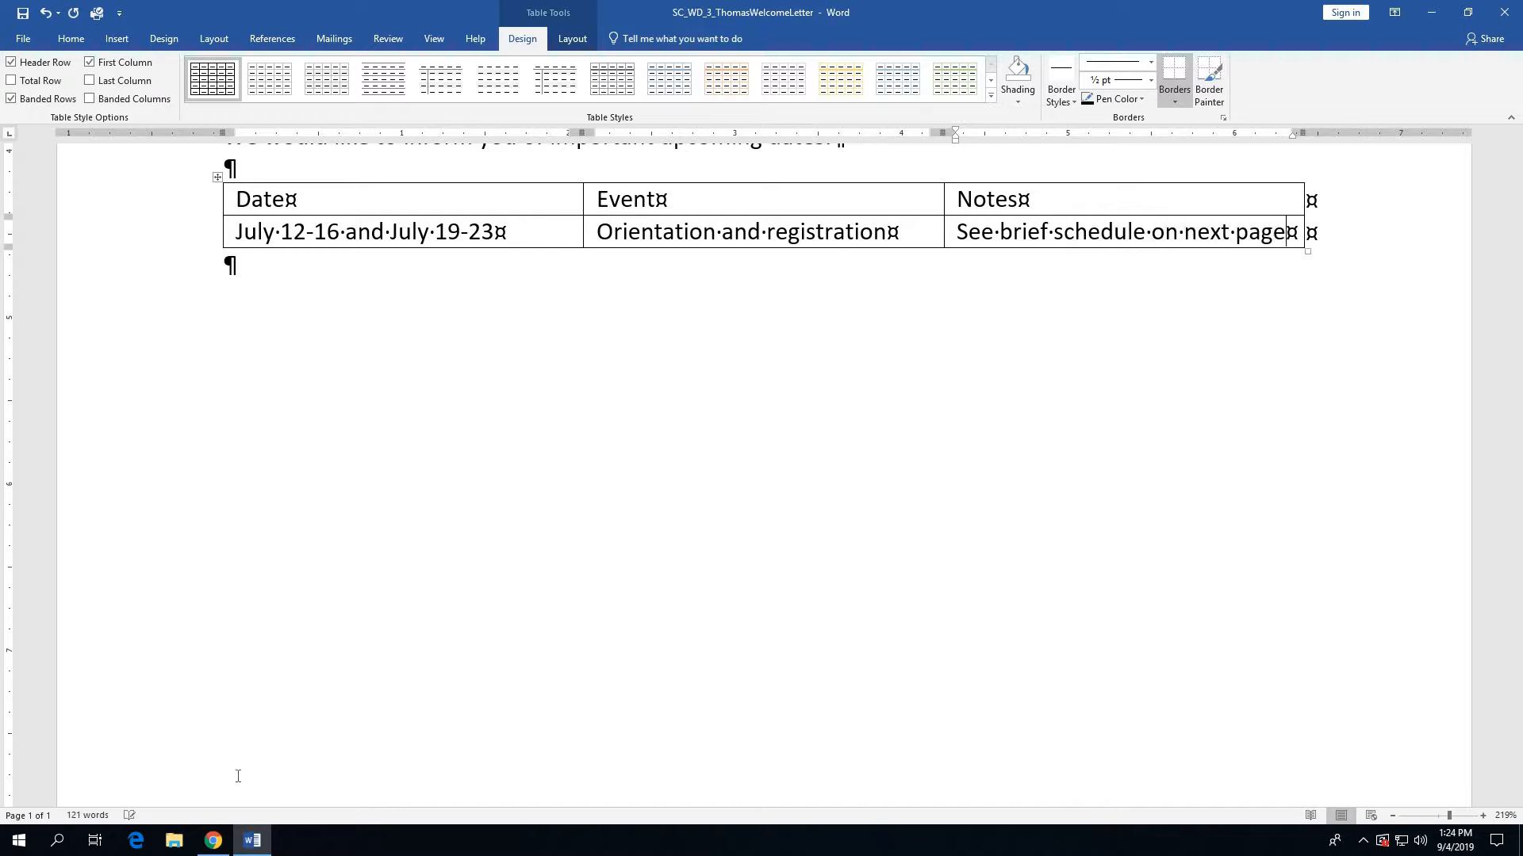
Add a third table row with the date "August 16-17" and the event "Move-in days"
key(Tab)
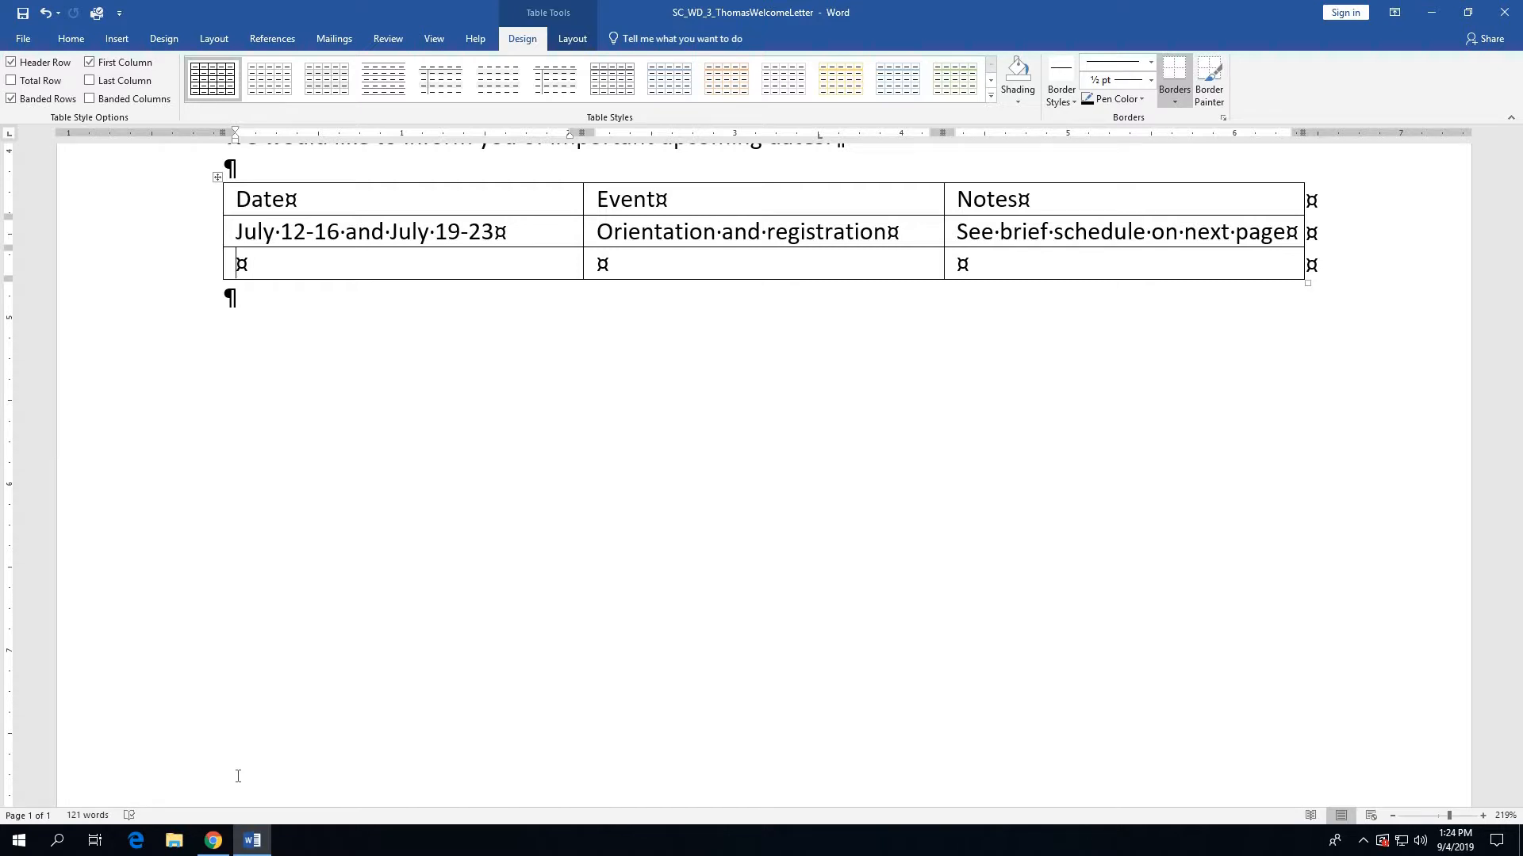
text(Augu)
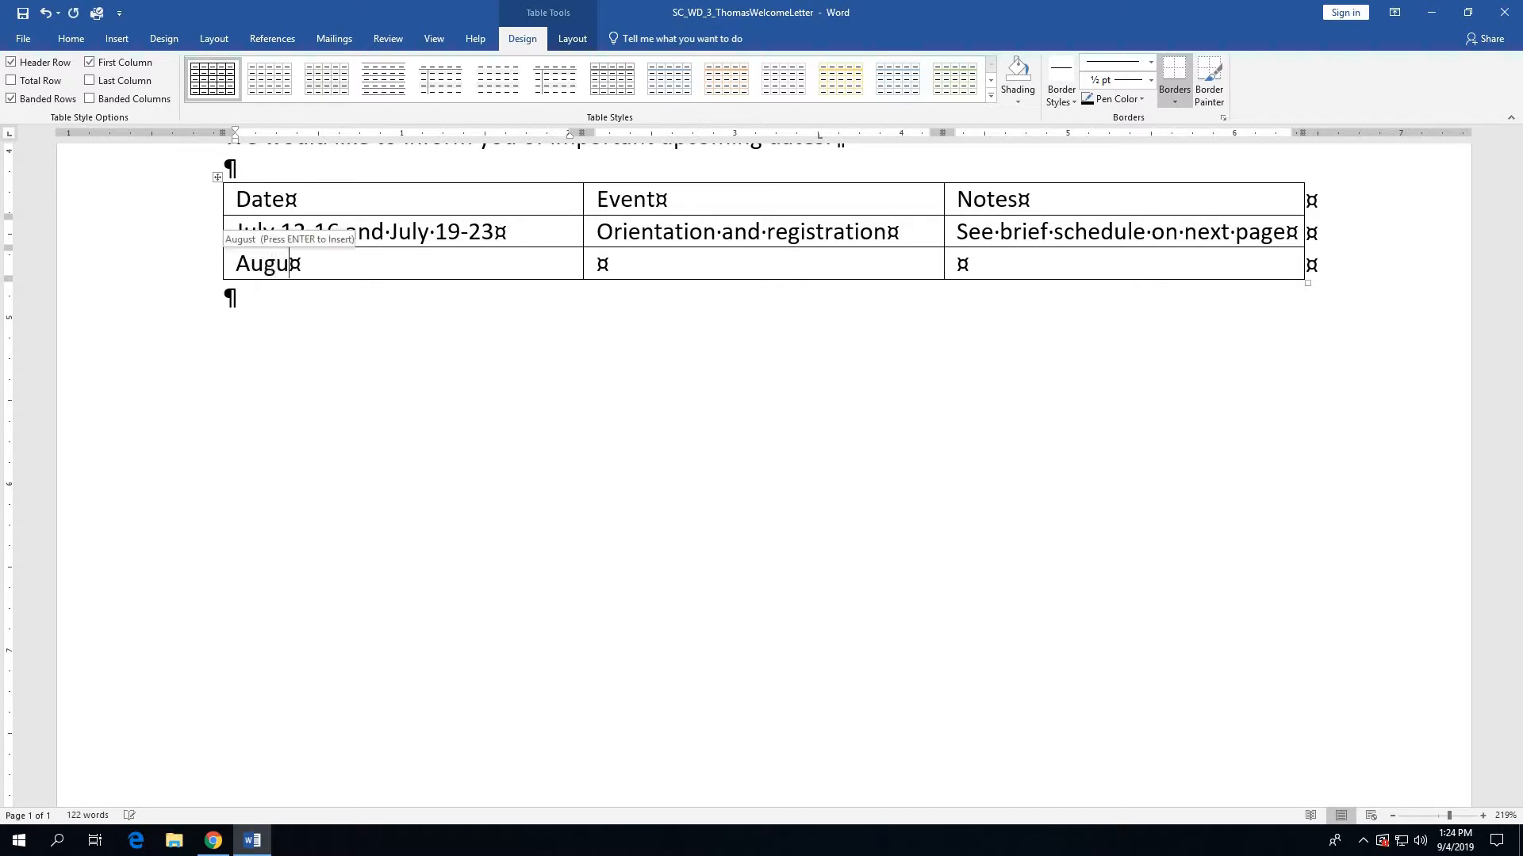
key(Return)
text(16)
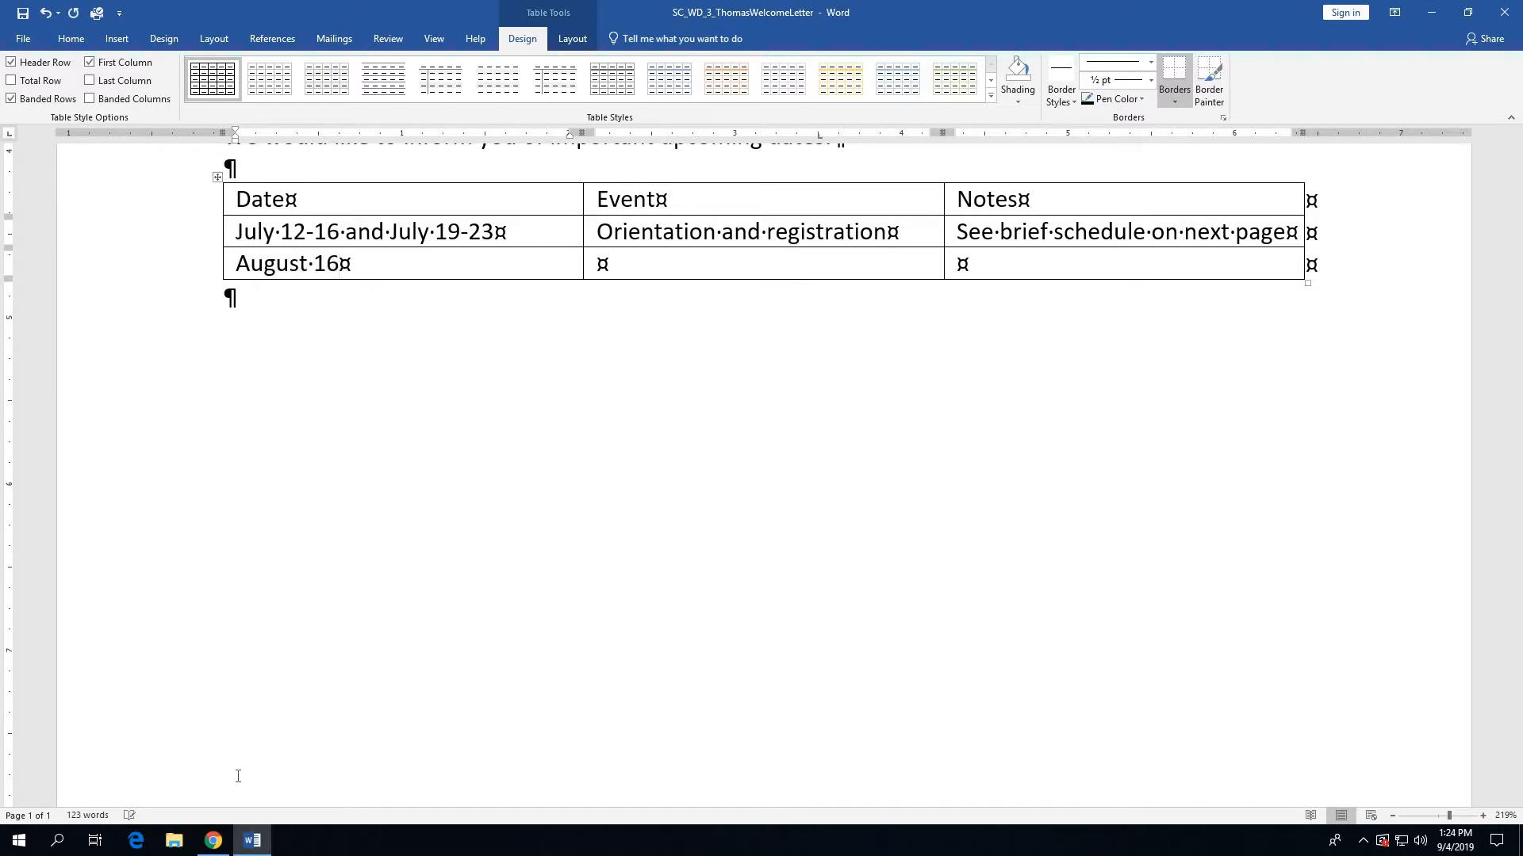
text(17)
key(BackSpace)
key(BackSpace)
text(-17)
key(Tab)
text(Mo)
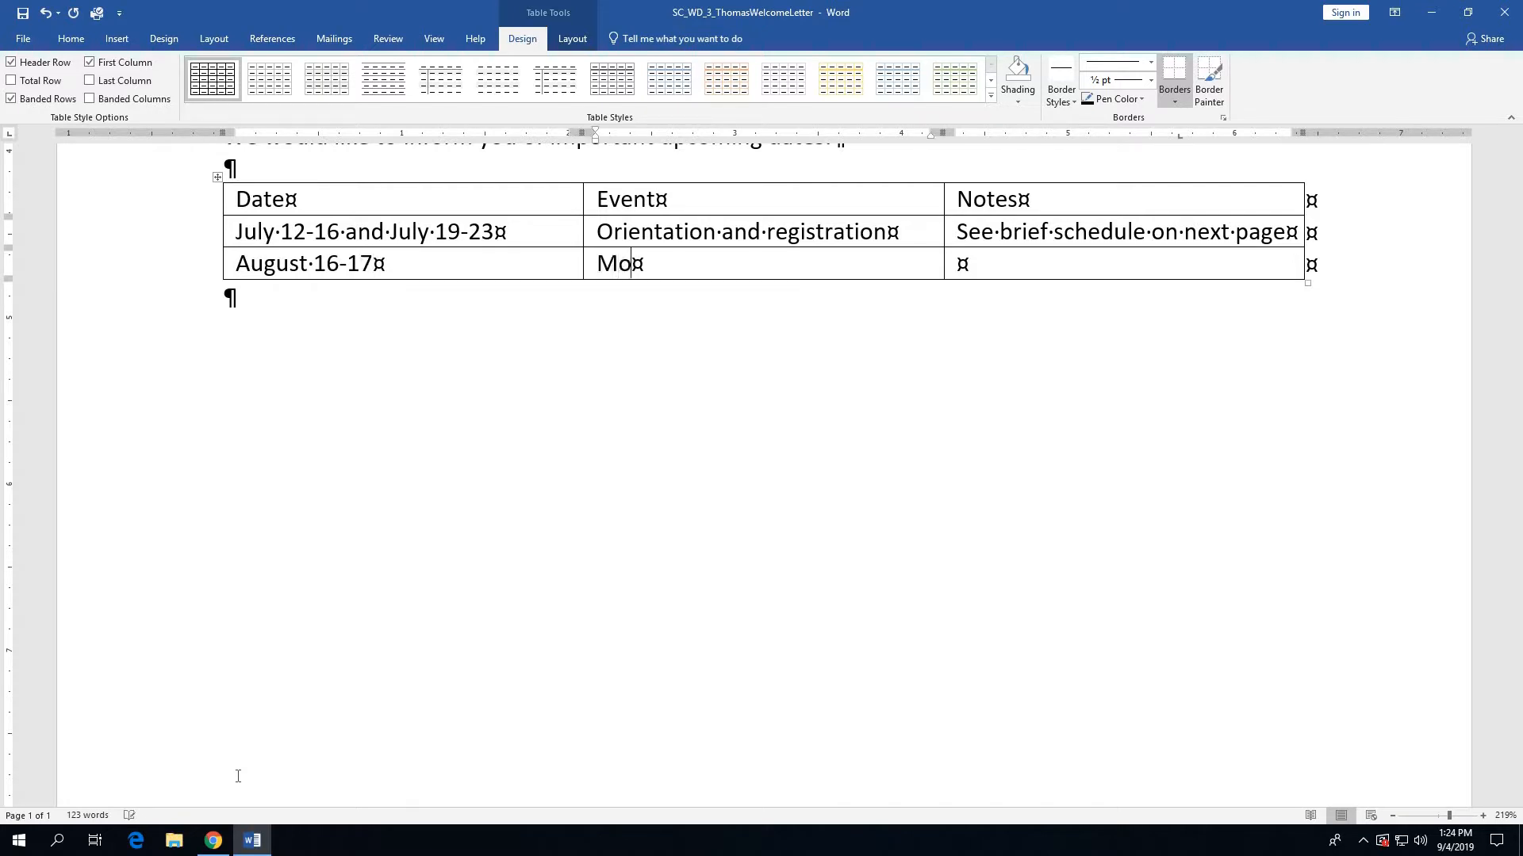
text(ve-in days)
Enter "Assigned by Housing Services" as the note for the move-in days row
key(Tab)
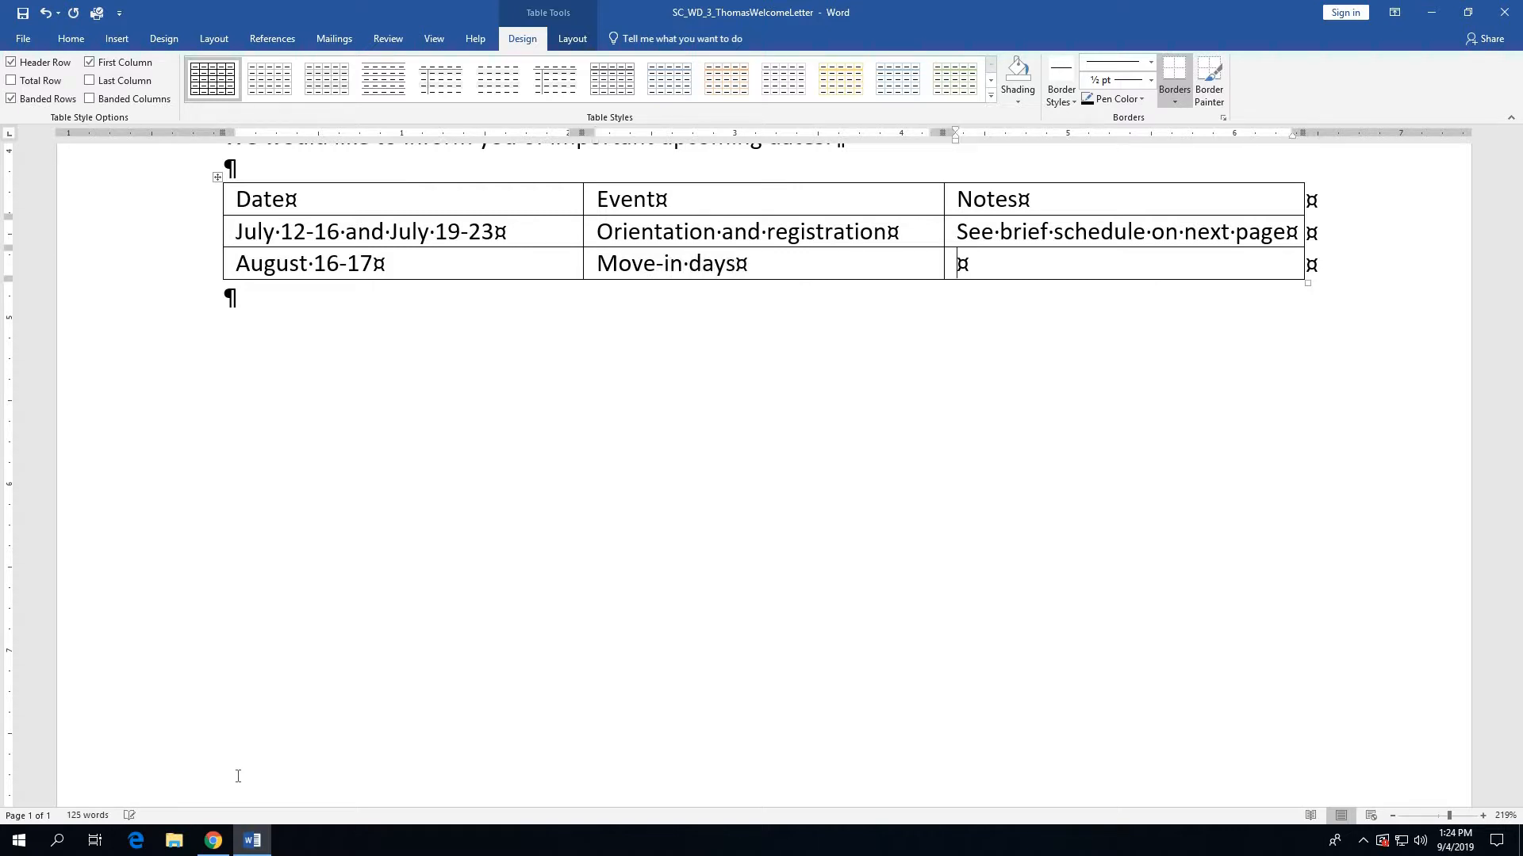
text(Assigned b)
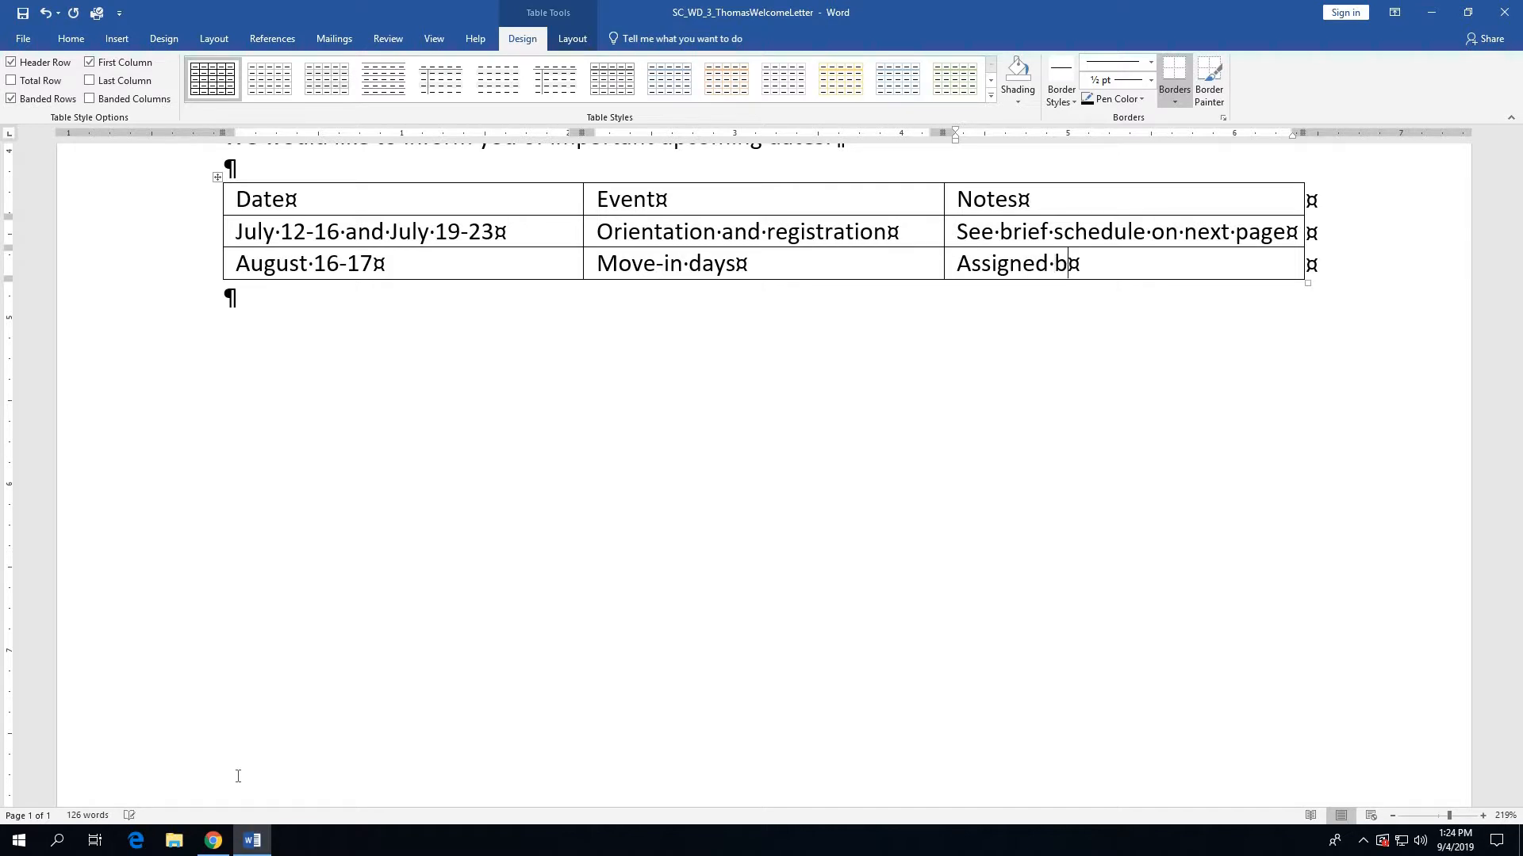
text(y Housing )
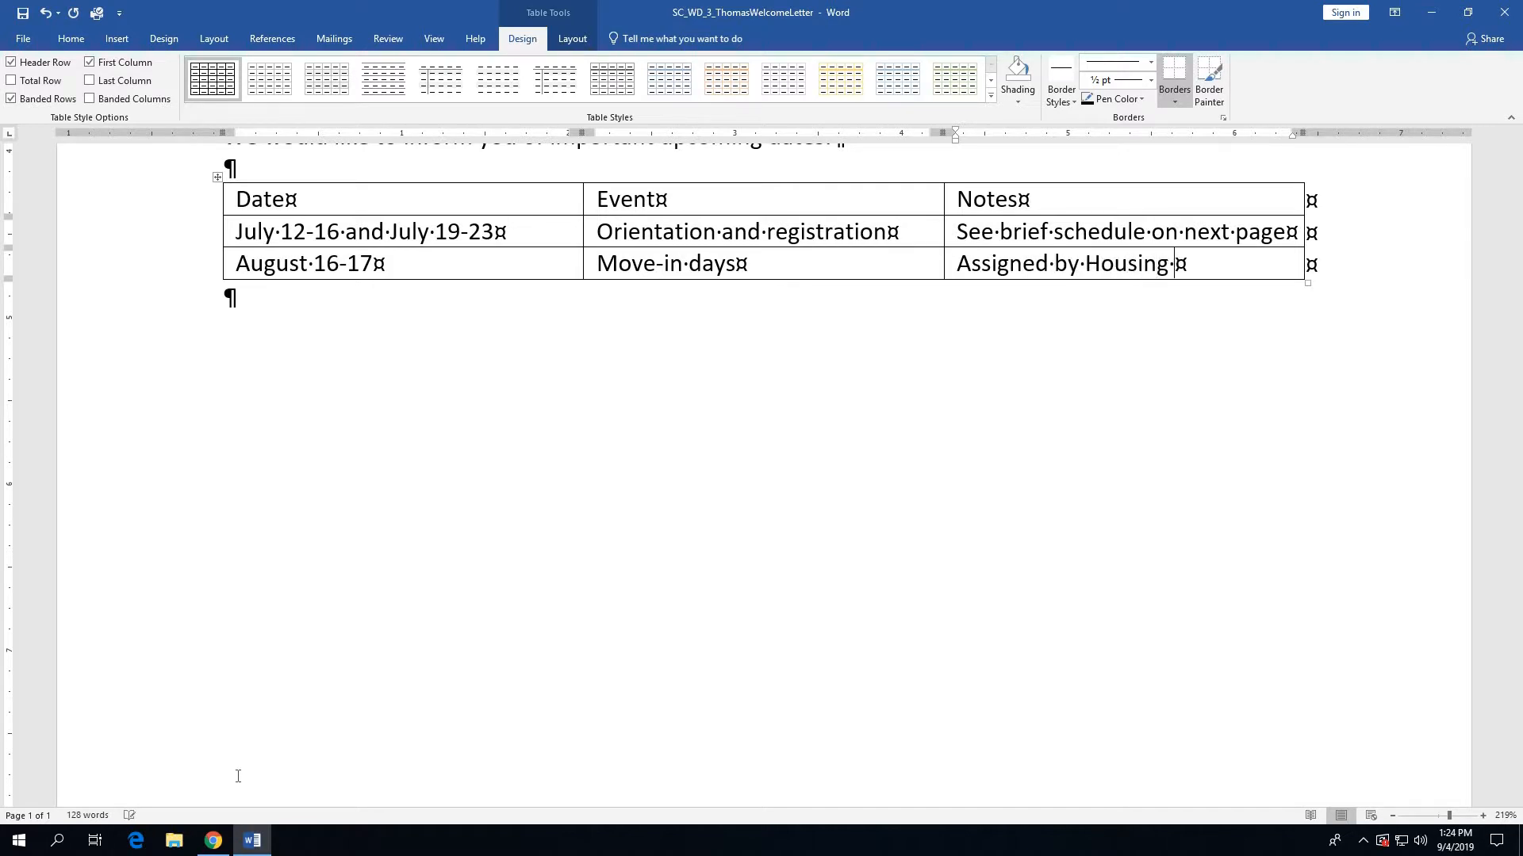
text(Services)
Add a fourth table row containing "August 23", "Fall term begins" and "First day of classes"
key(Tab)
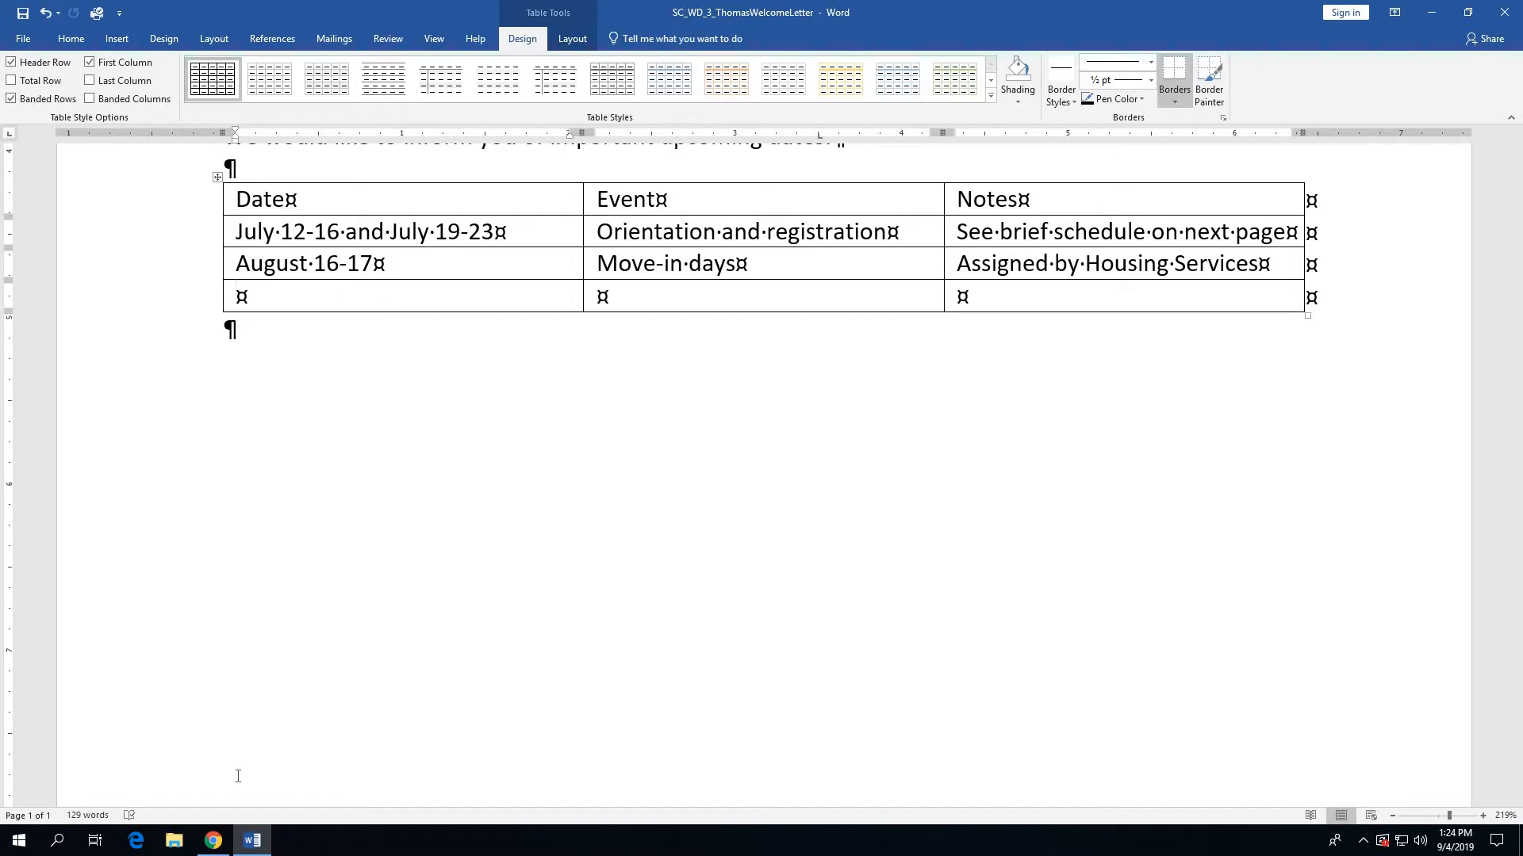
text(August 23)
key(Tab)
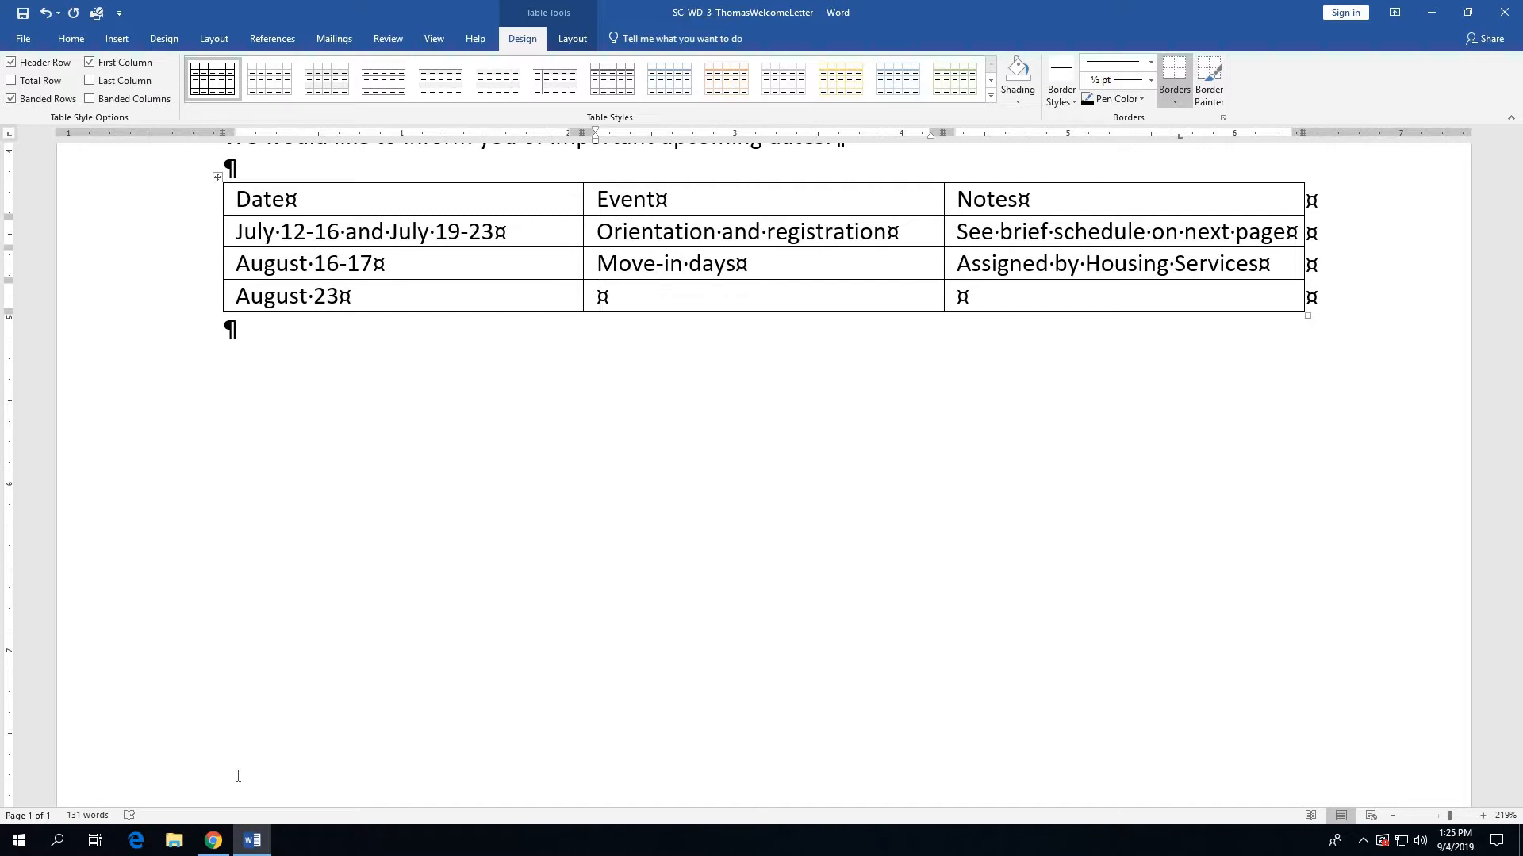
text(Fall term begins)
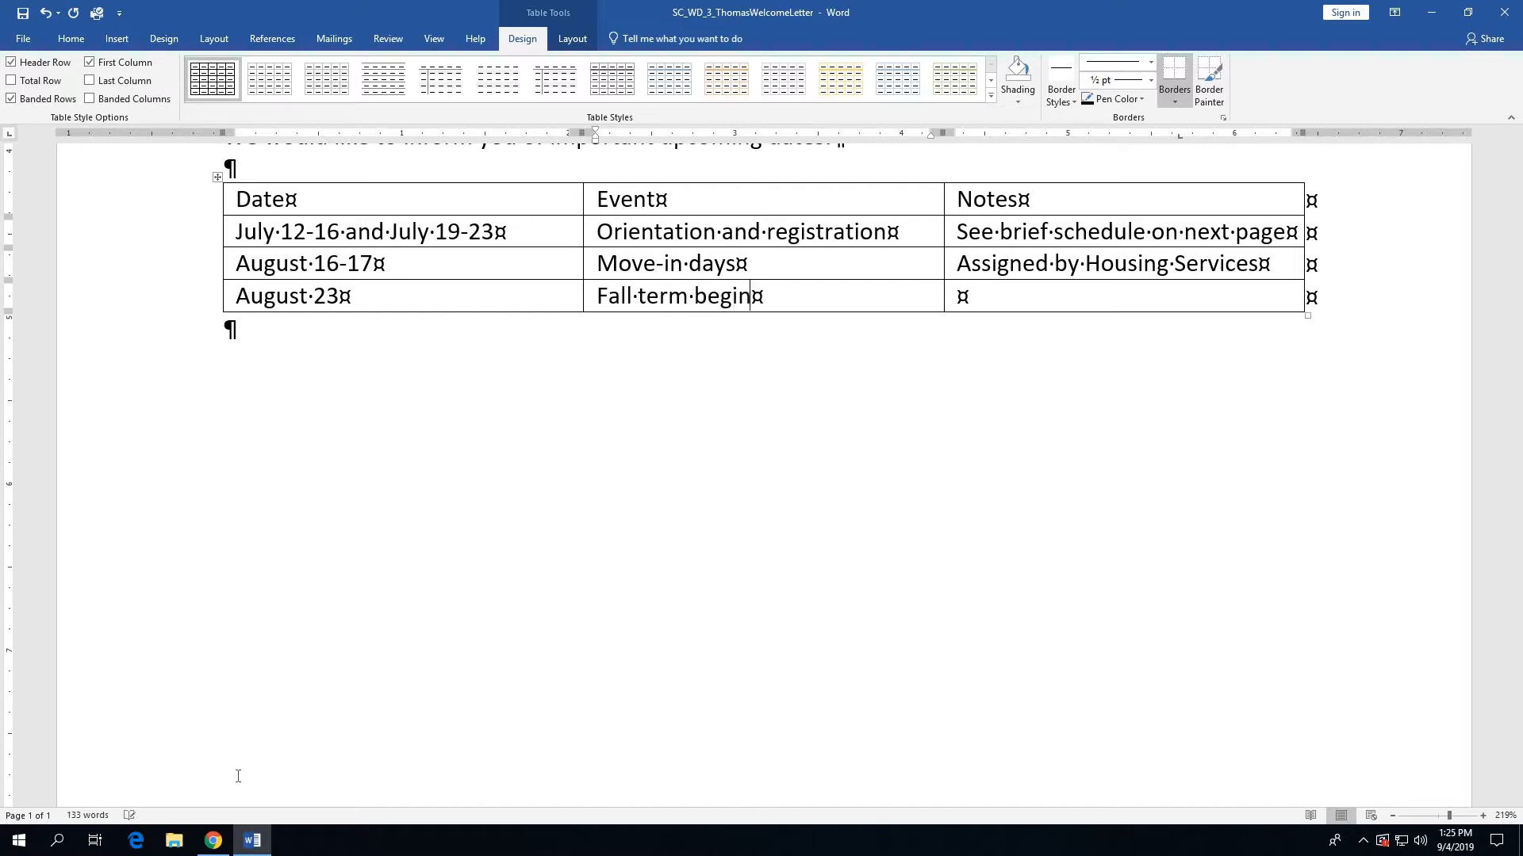
key(Tab)
text(First d)
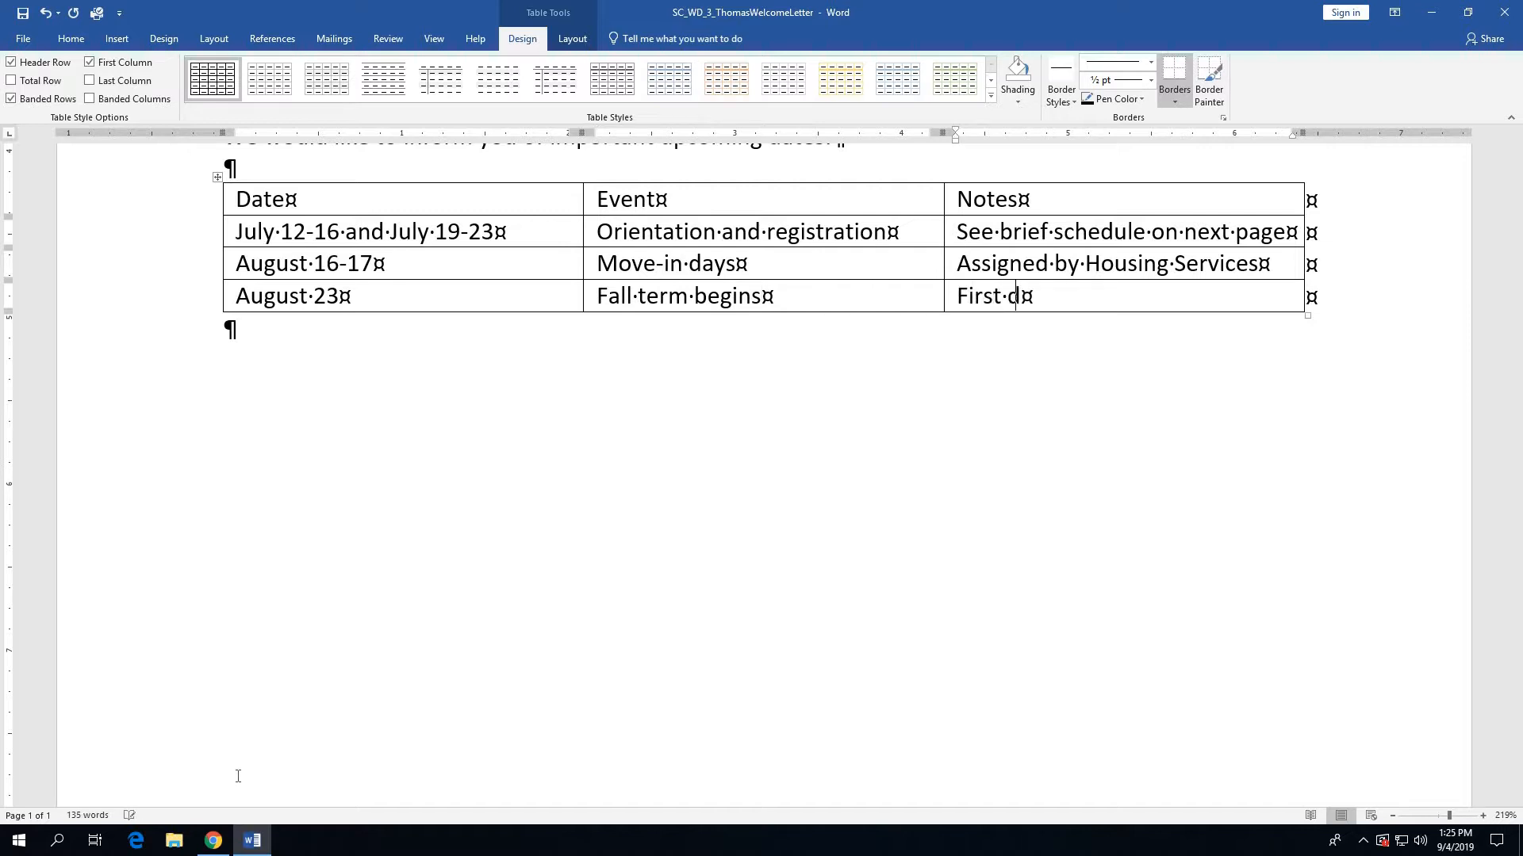
text(ay of classes)
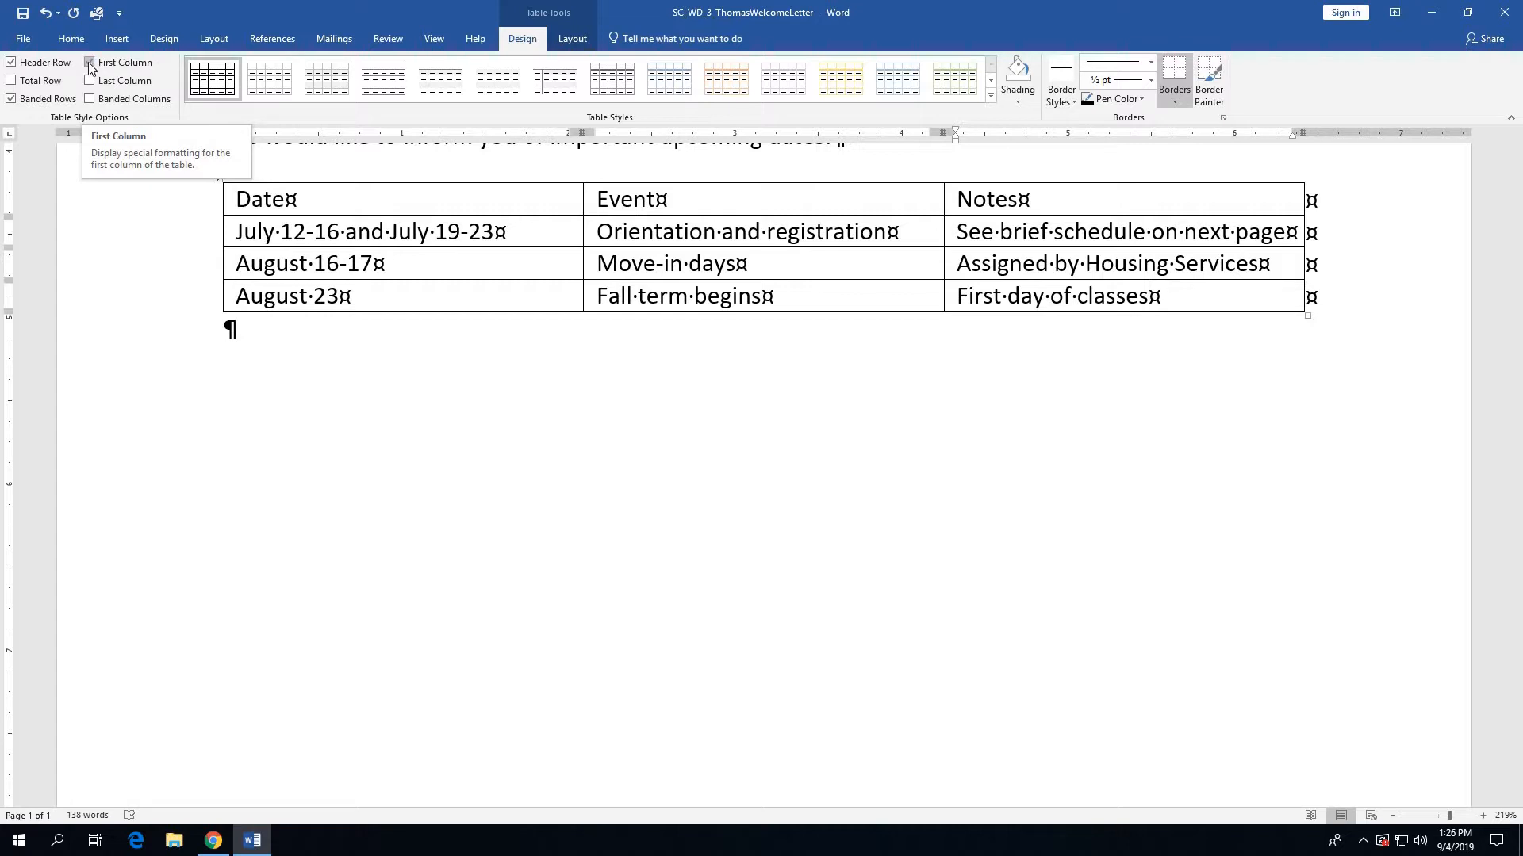
Turn off the table's First Column formatting and apply the light orange grid style from the first row of Grid Tables
click(88, 62)
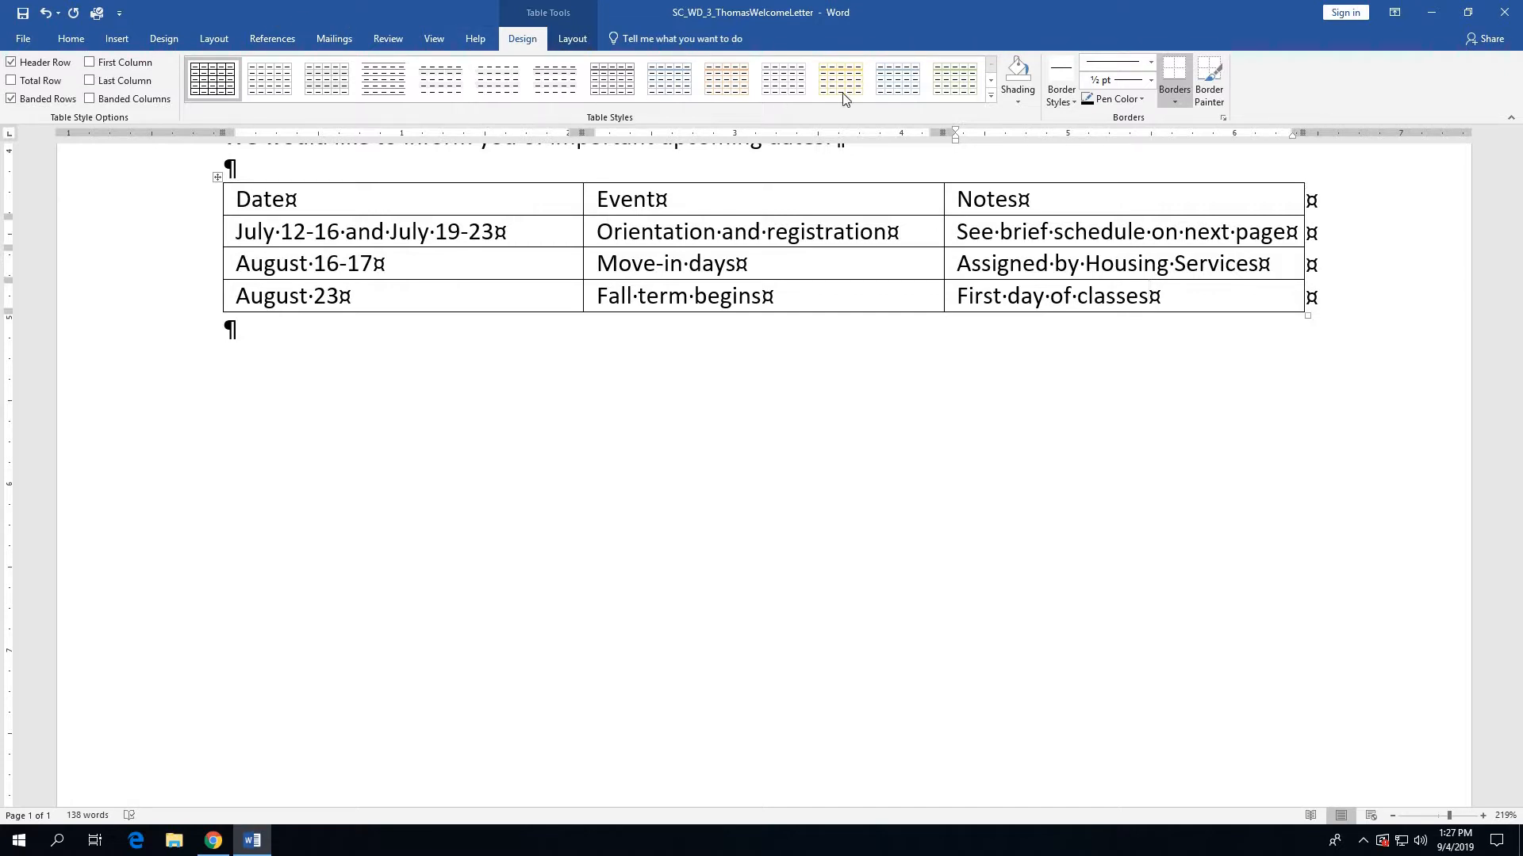
click(991, 96)
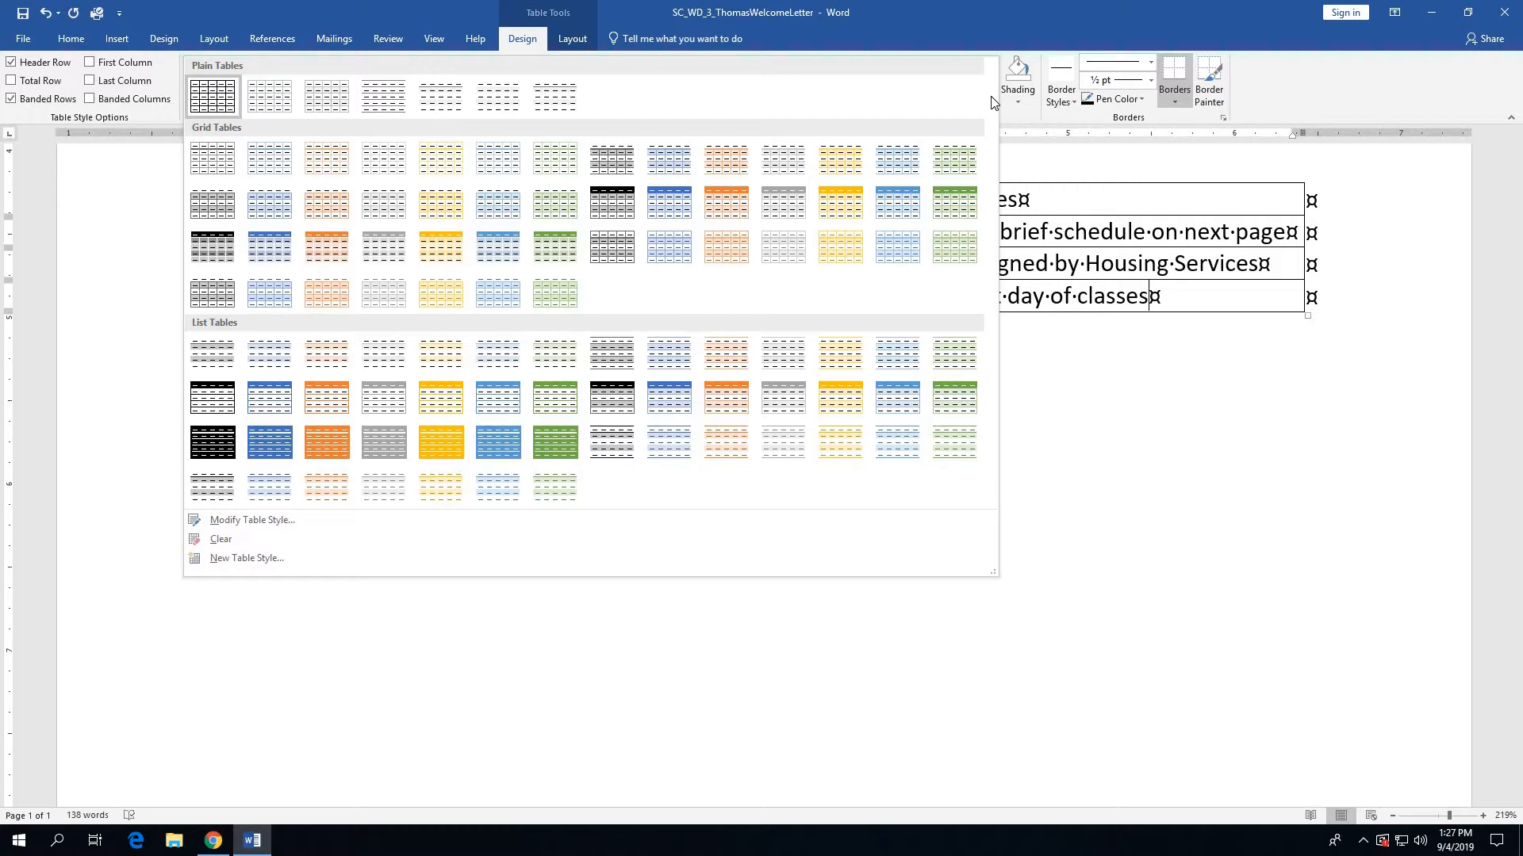
click(336, 176)
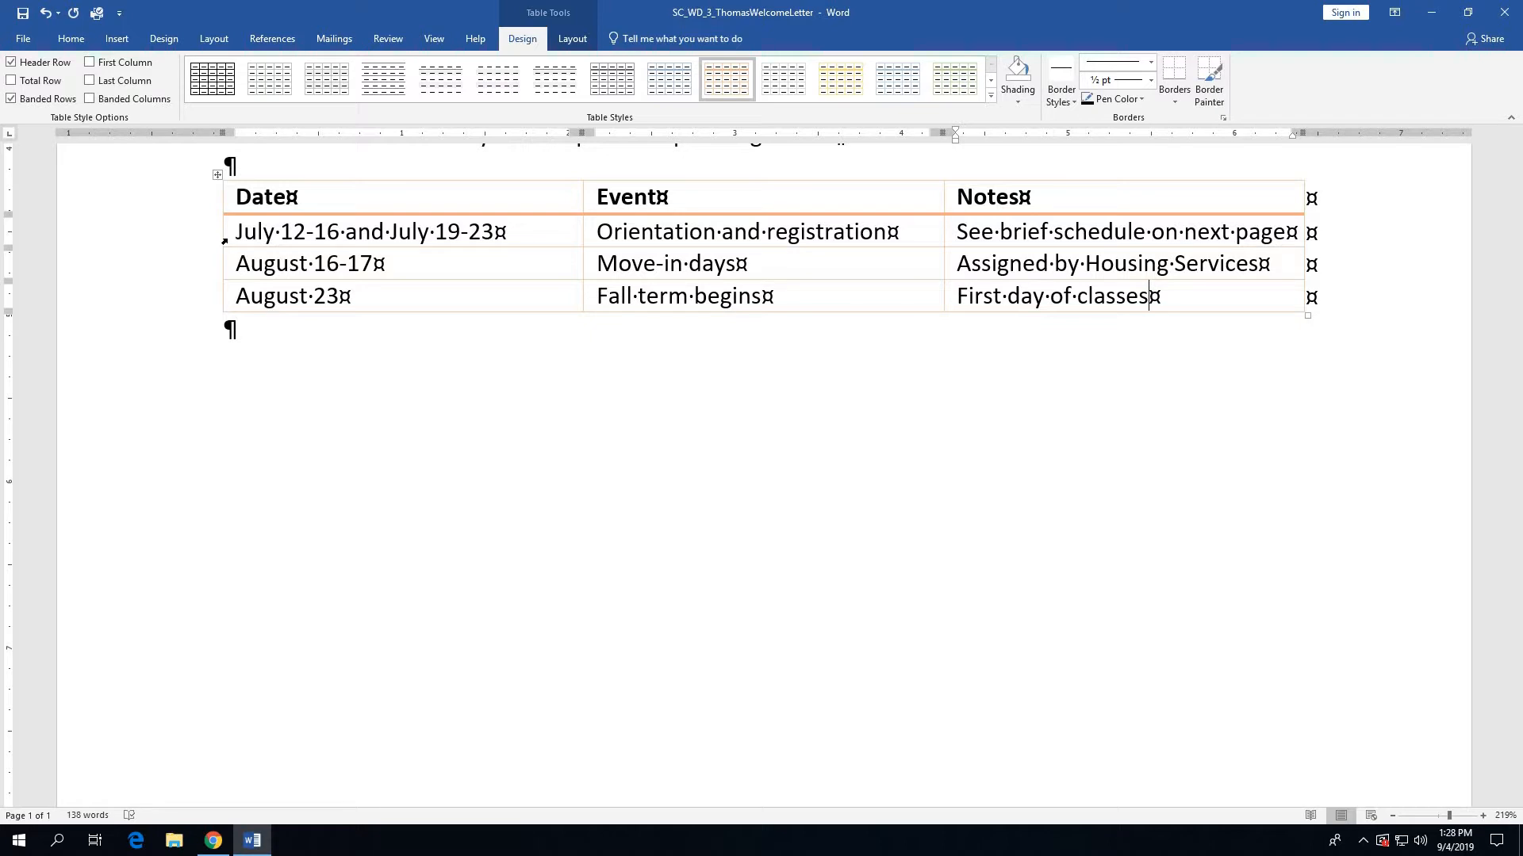
Italicize the entire Notes column of the table
click(1095, 178)
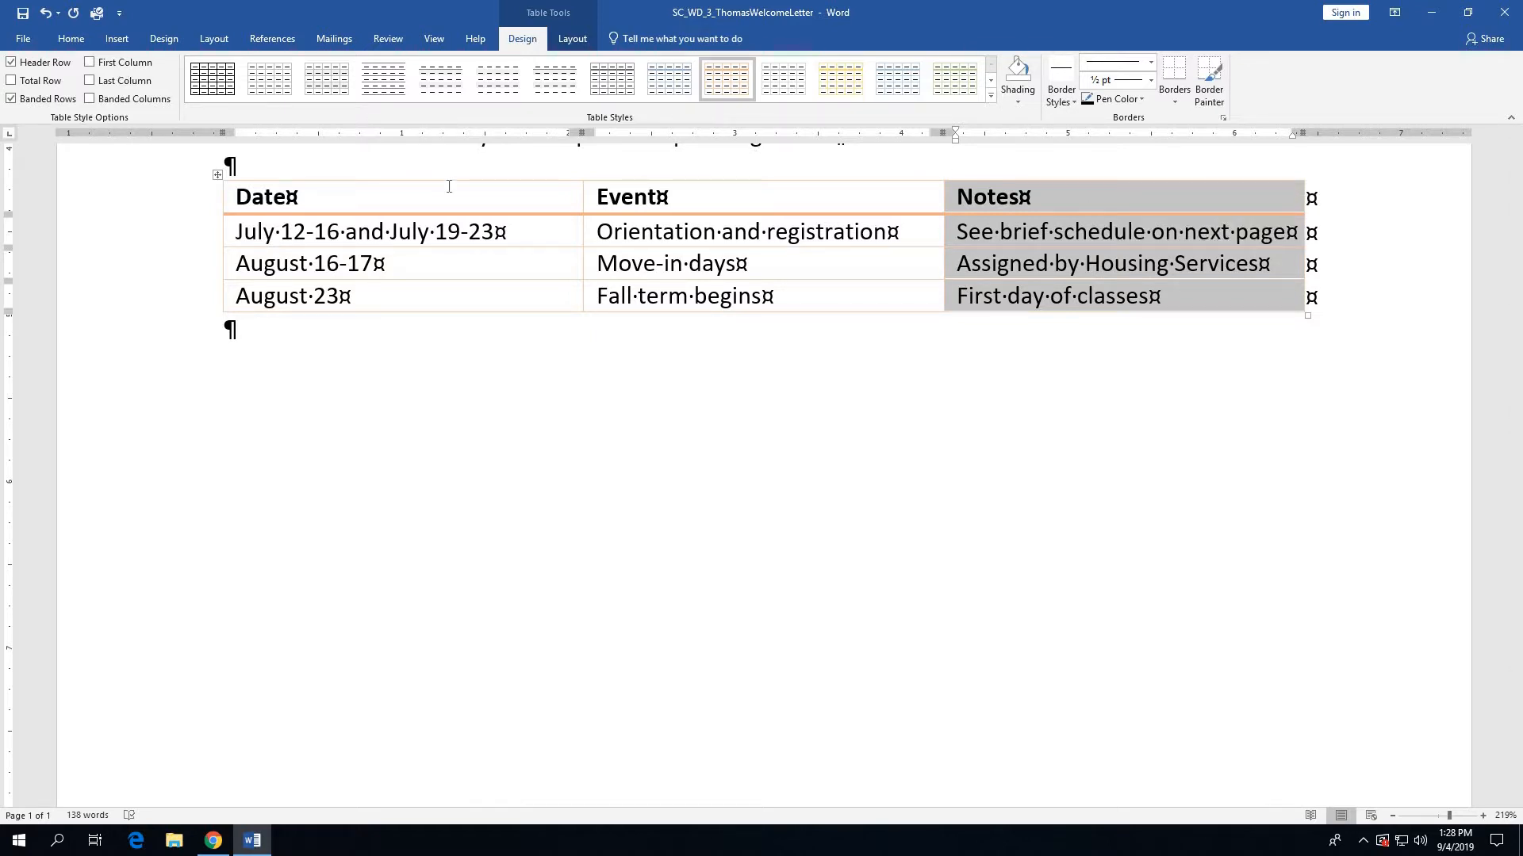
click(70, 38)
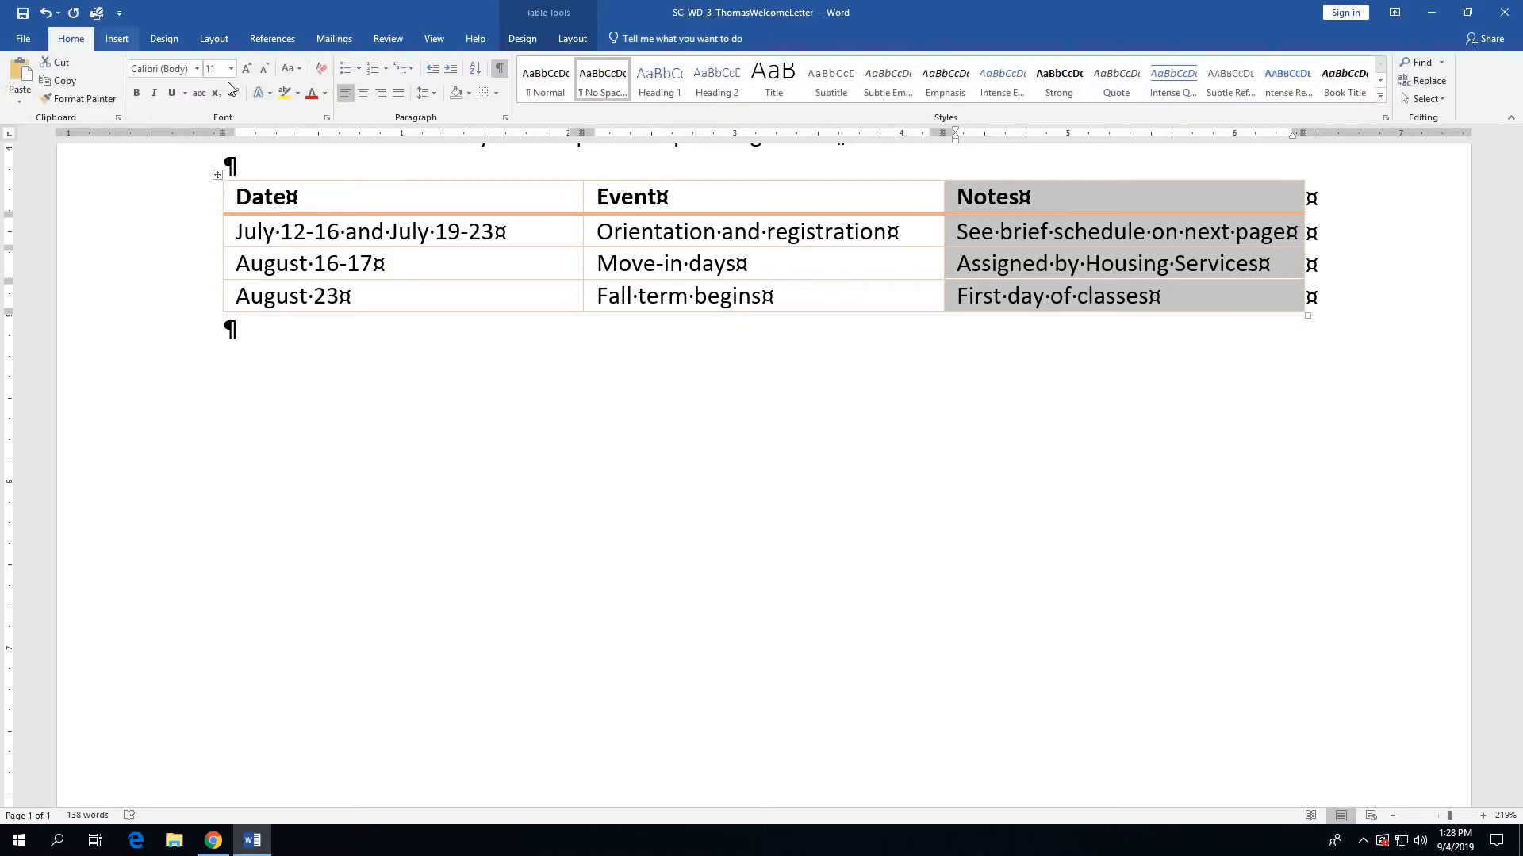
click(155, 92)
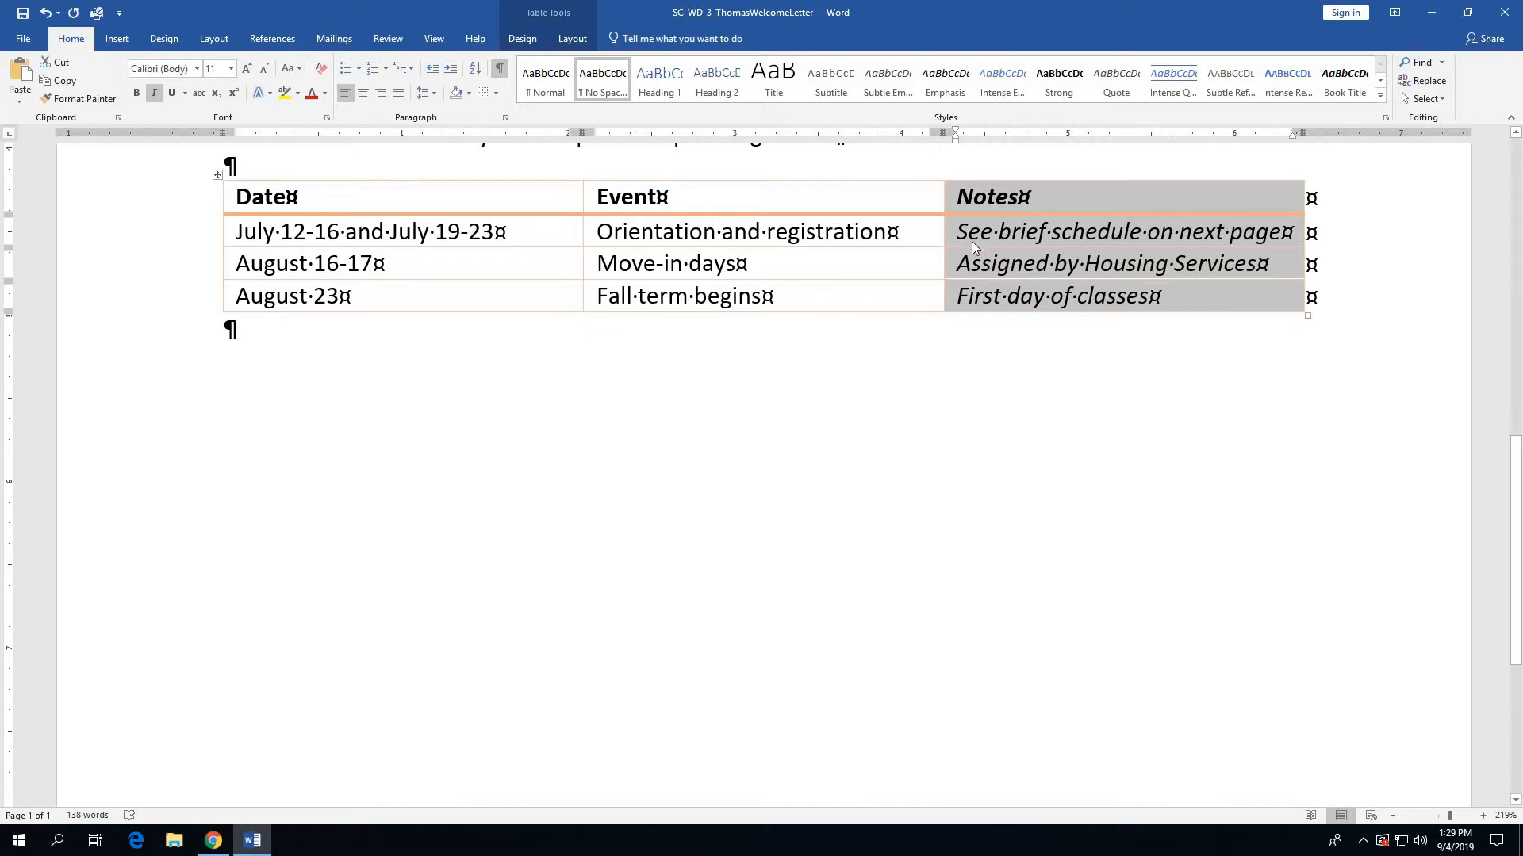
click(915, 238)
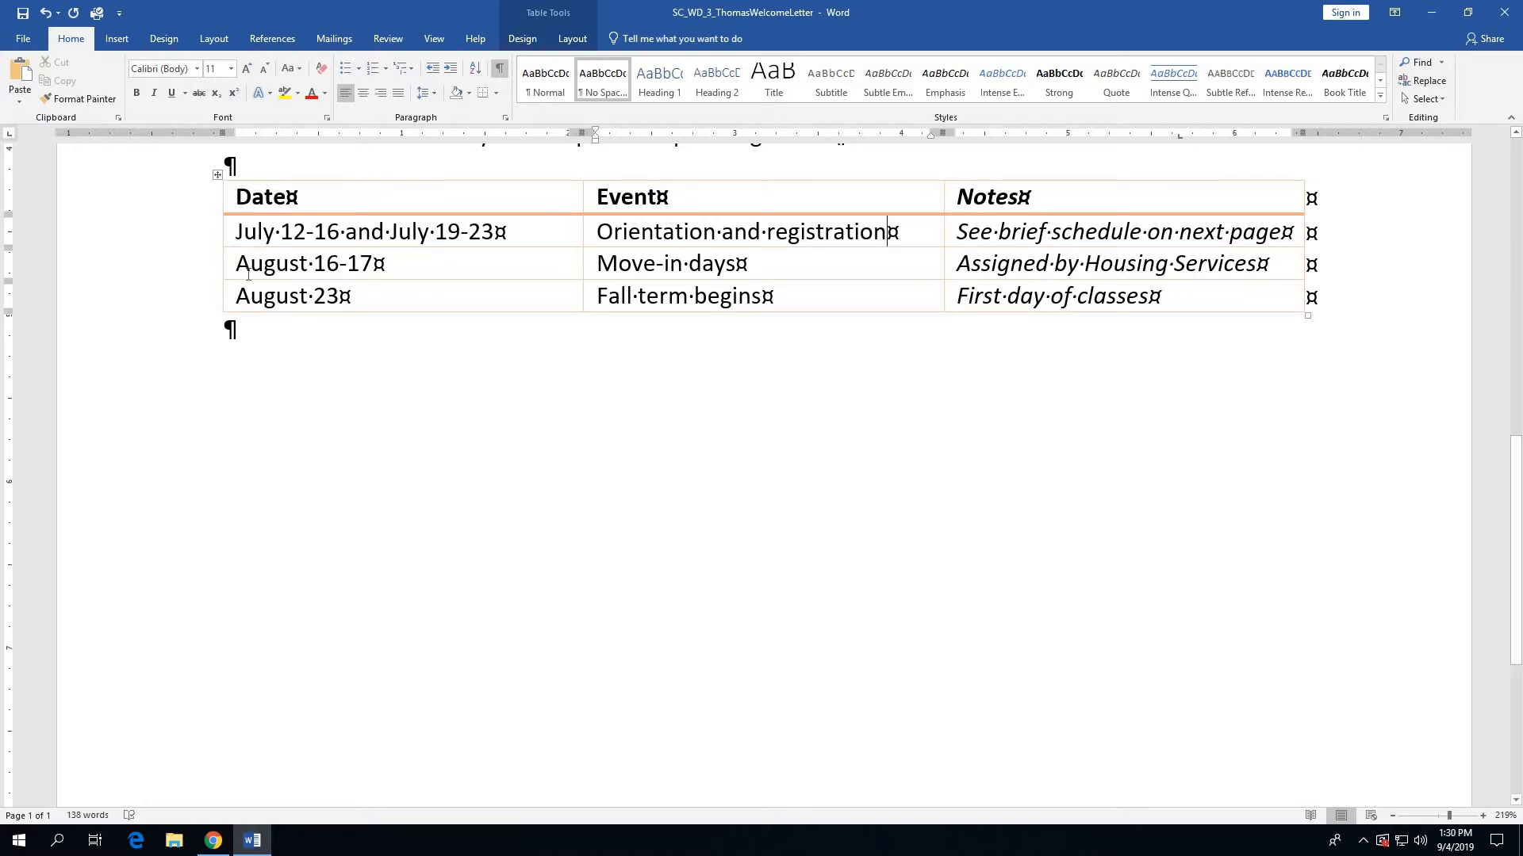
Insert a row between the August 16-17 and August 23 rows and enter "August 16-20" as its date
mouse_move(212, 283)
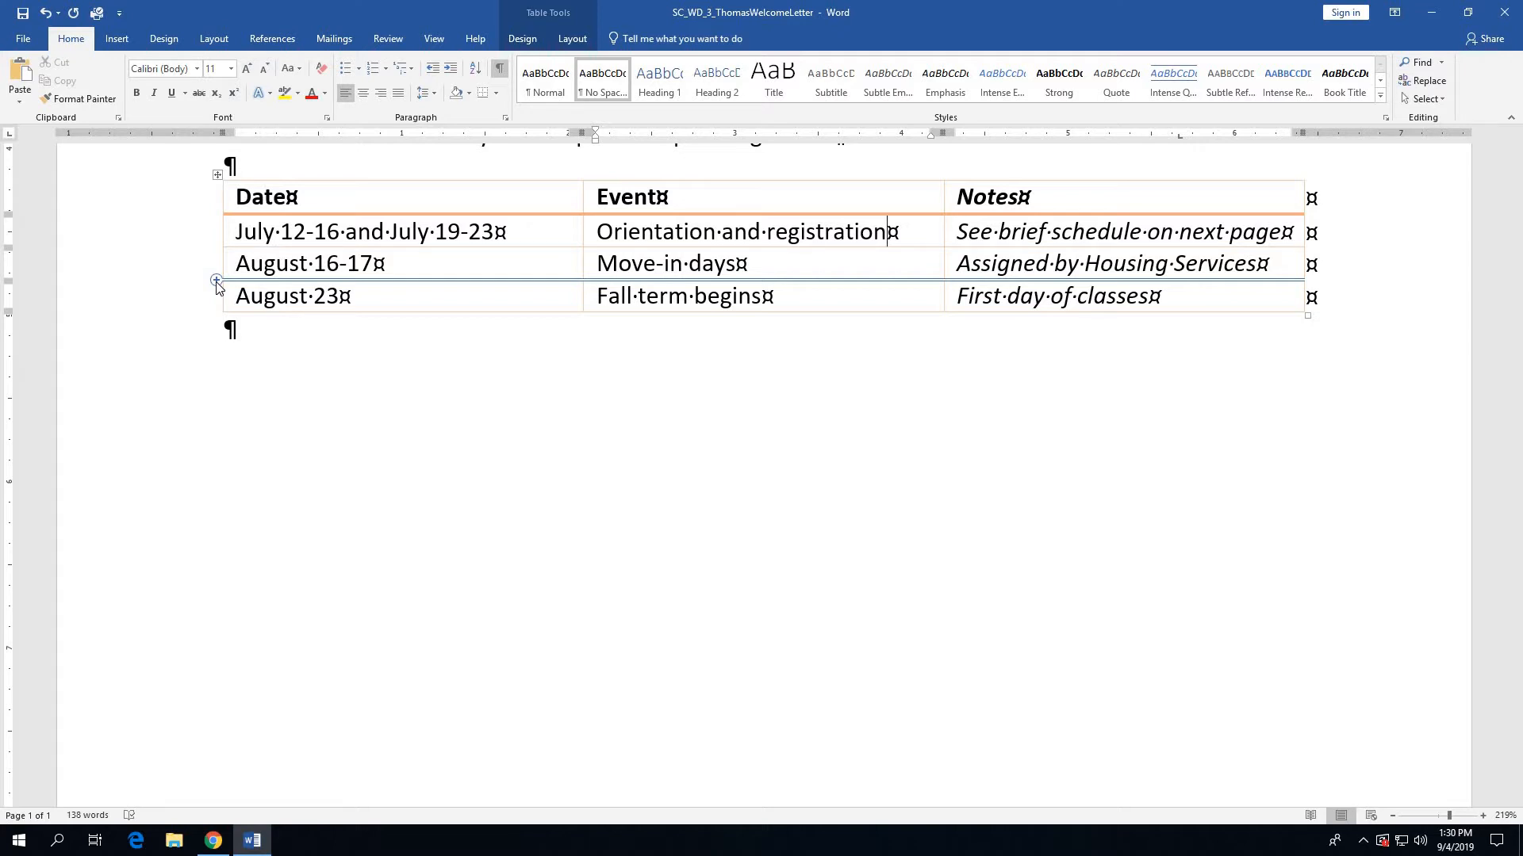
click(216, 281)
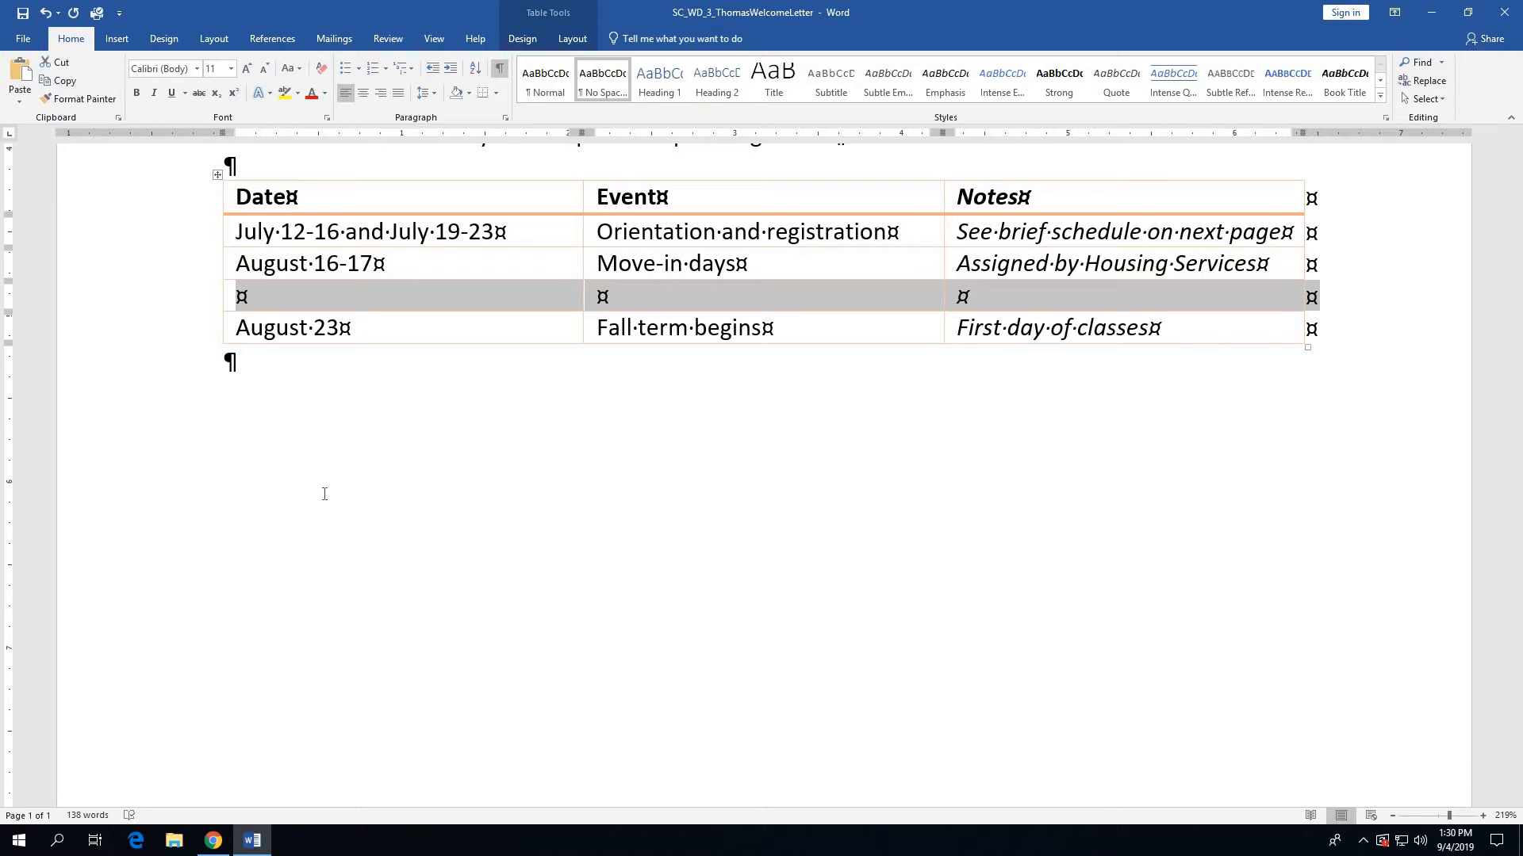
text(Augus)
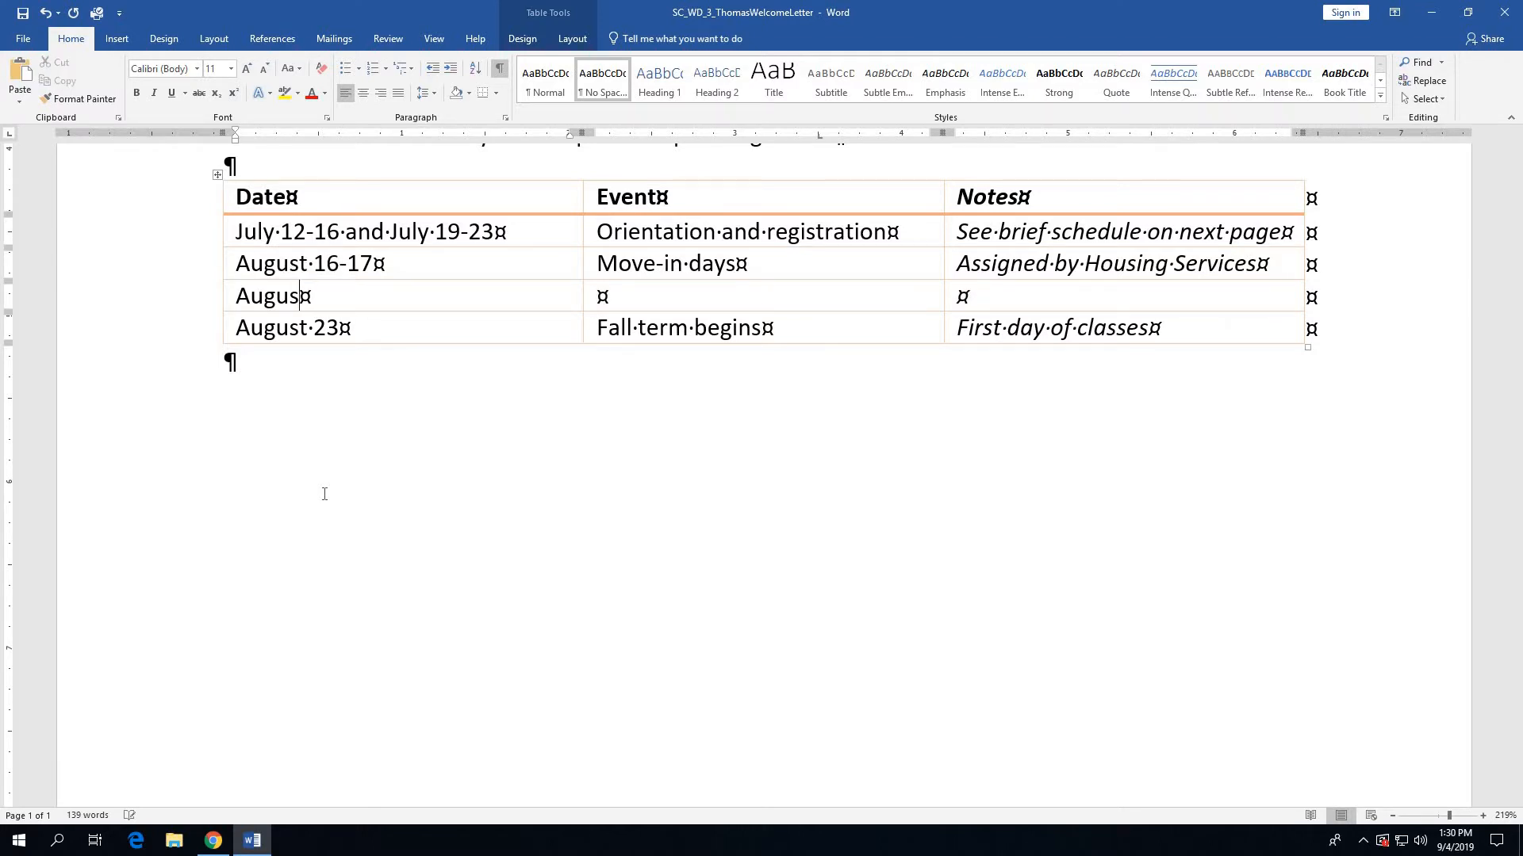
text(t )
text(`)
text(6)
key(BackSpace)
key(BackSpace)
key(BackSpace)
text(16-20)
Enter "Welcome week" as the event for the August 16-20 row
key(Tab)
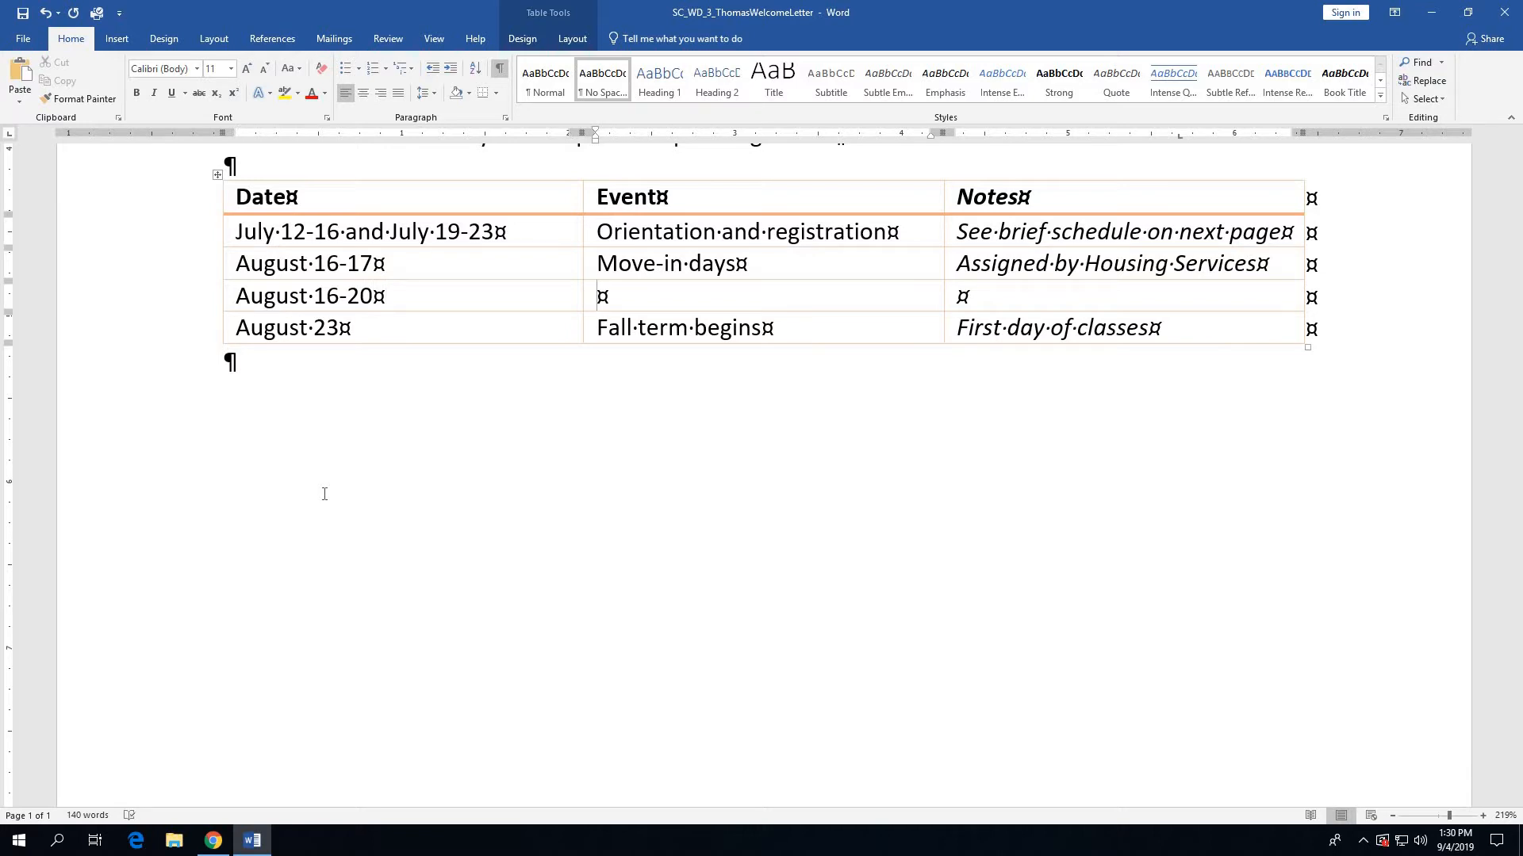
text(Wl)
text(elcome)
text( week)
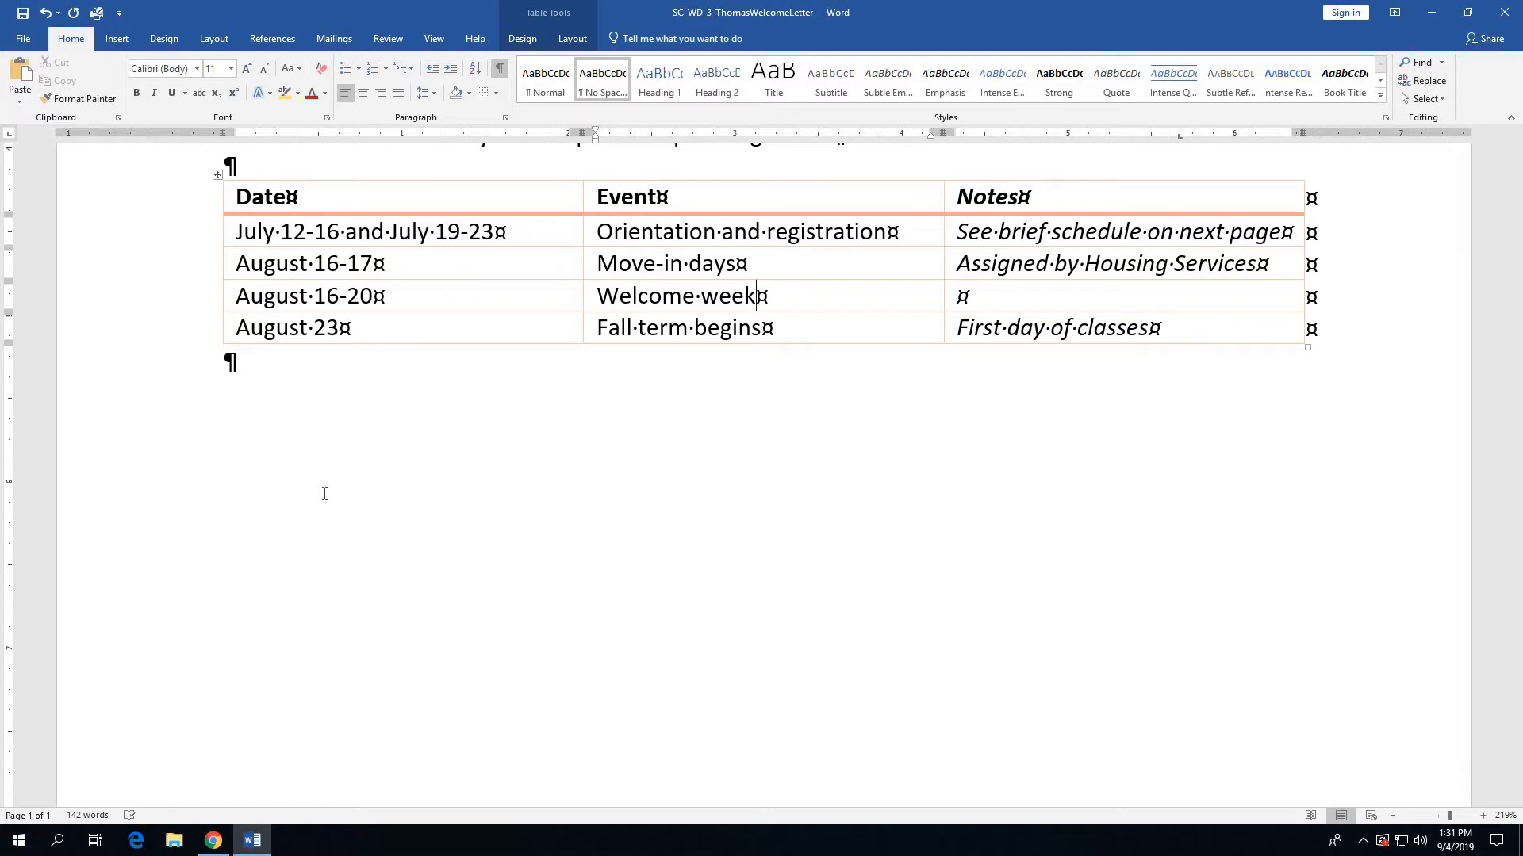
Enter "Get schedule during orientation" as the note for the August 16-20 row
key(Tab)
text(Get )
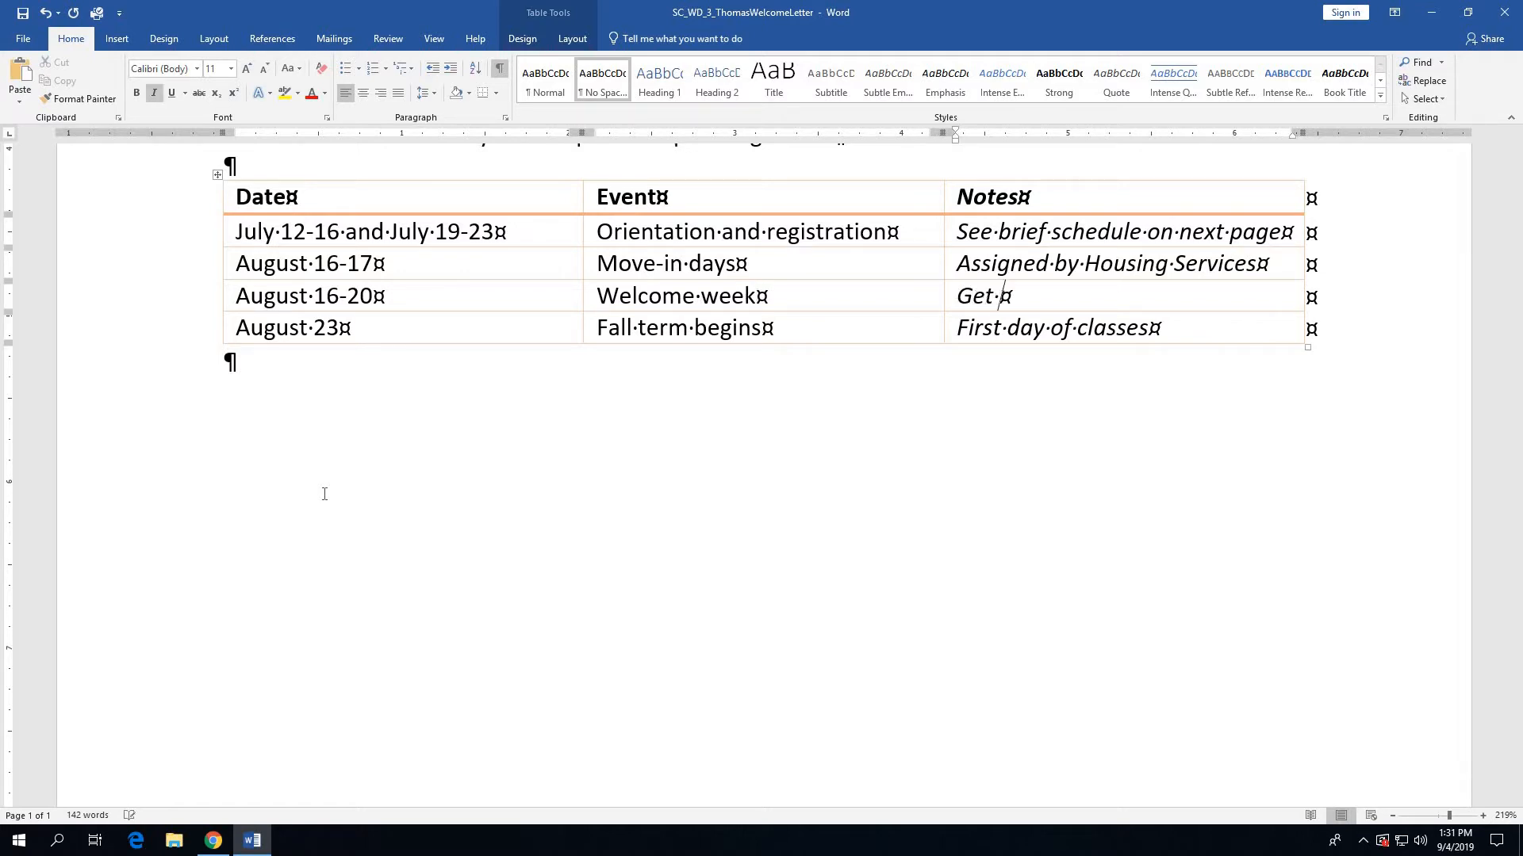
text(schedule )
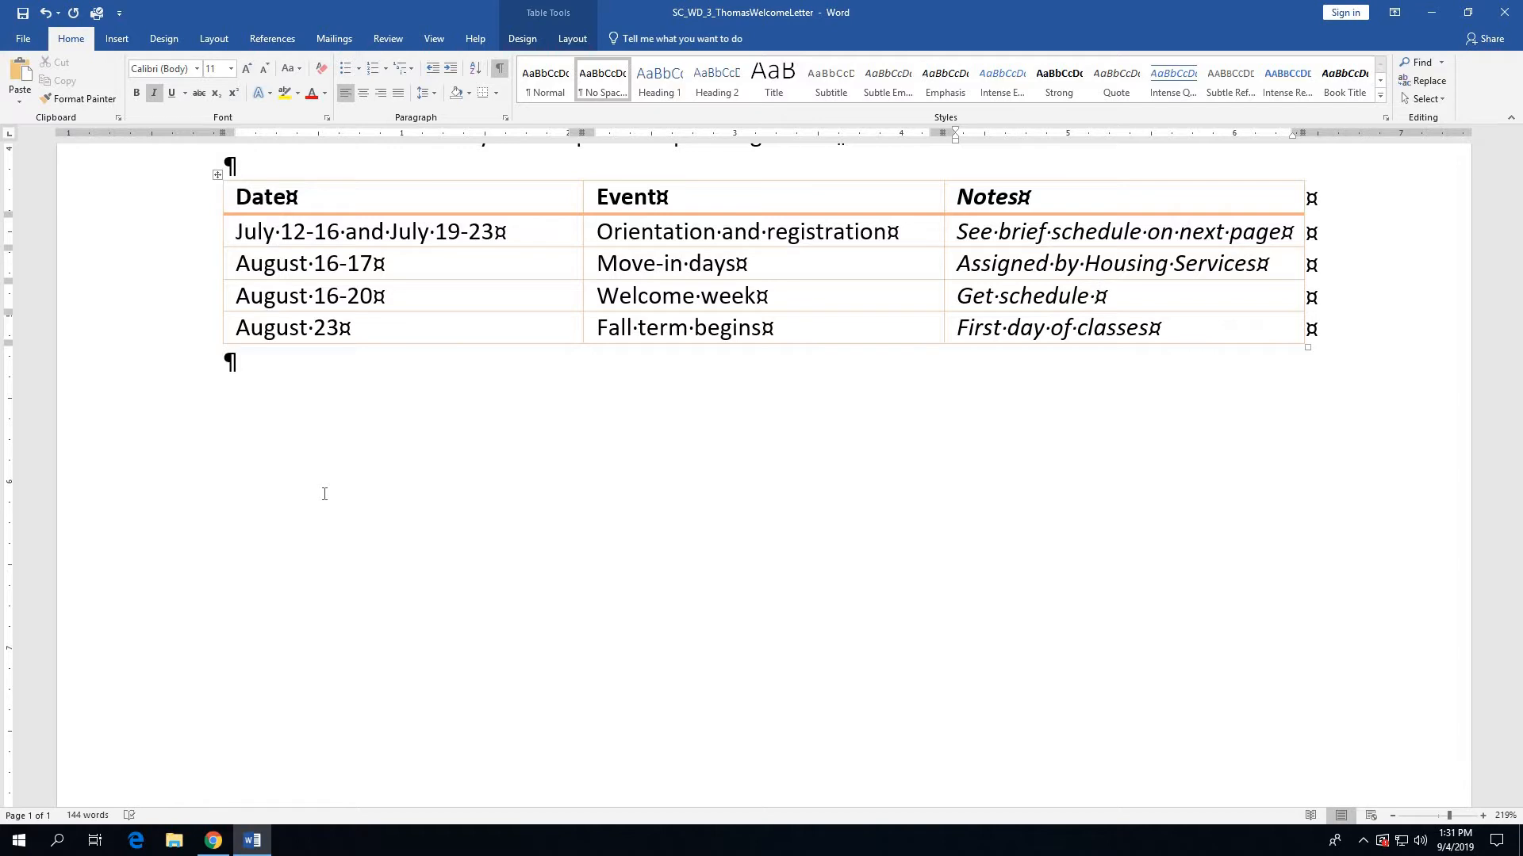
text(during orie)
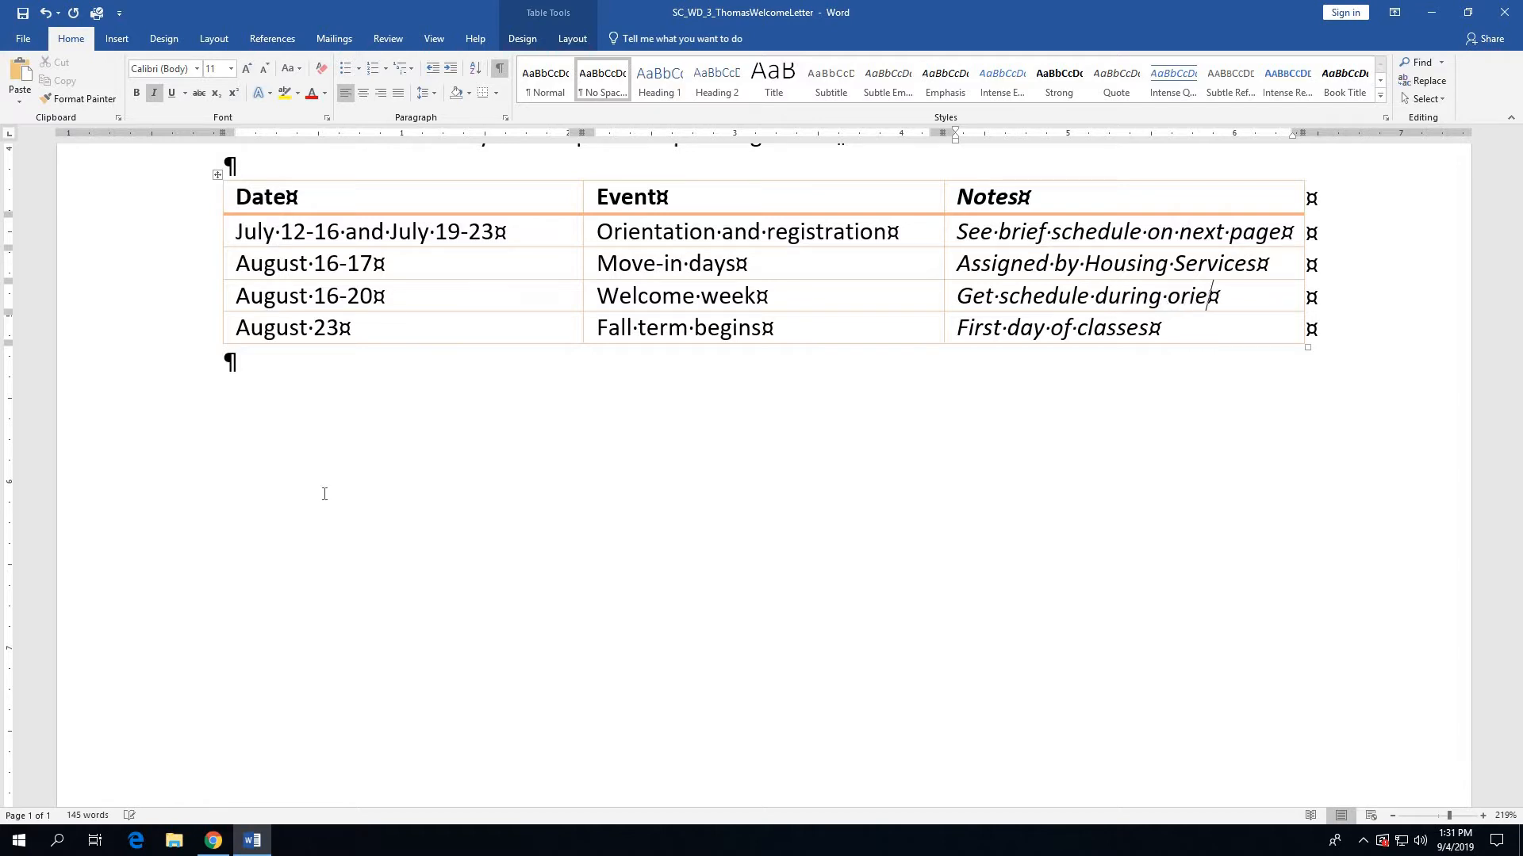
text(ntation)
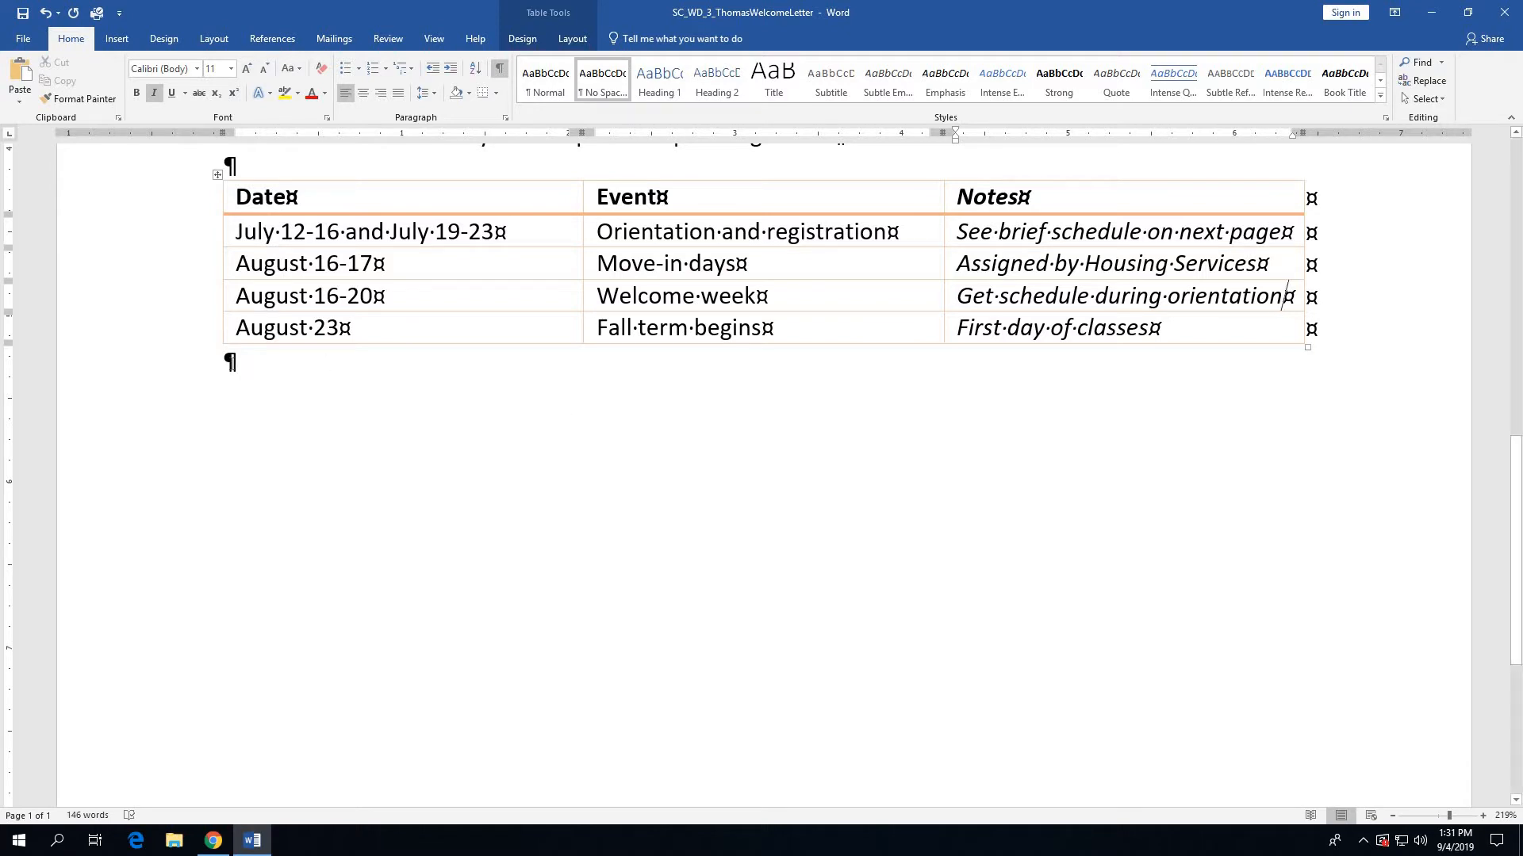
Leave a blank line below the table and add the line "Before orientation, you must do the following through our campus website:"
click(359, 466)
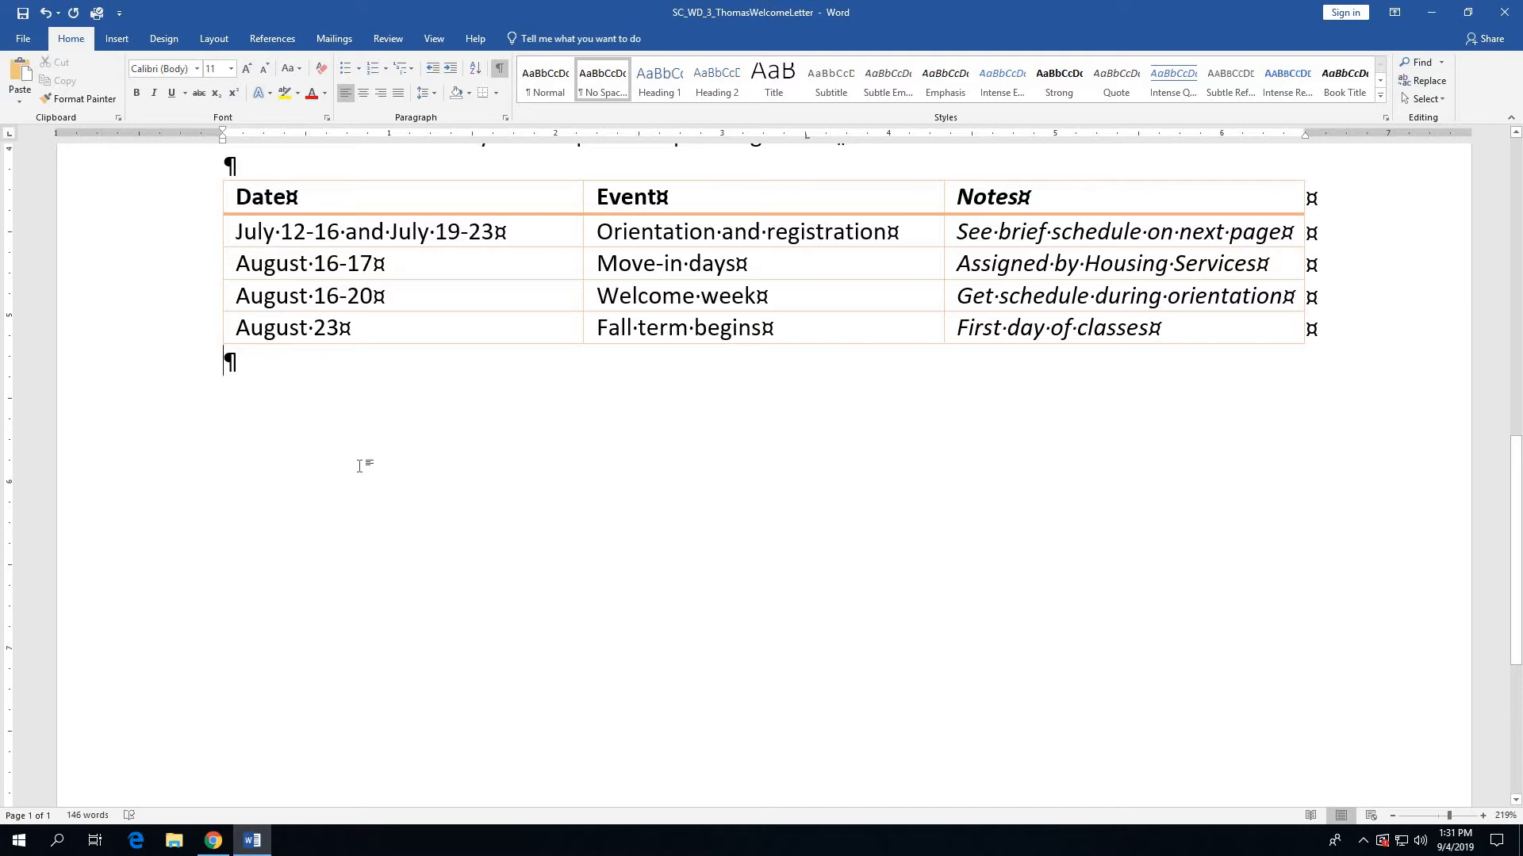
key(Return)
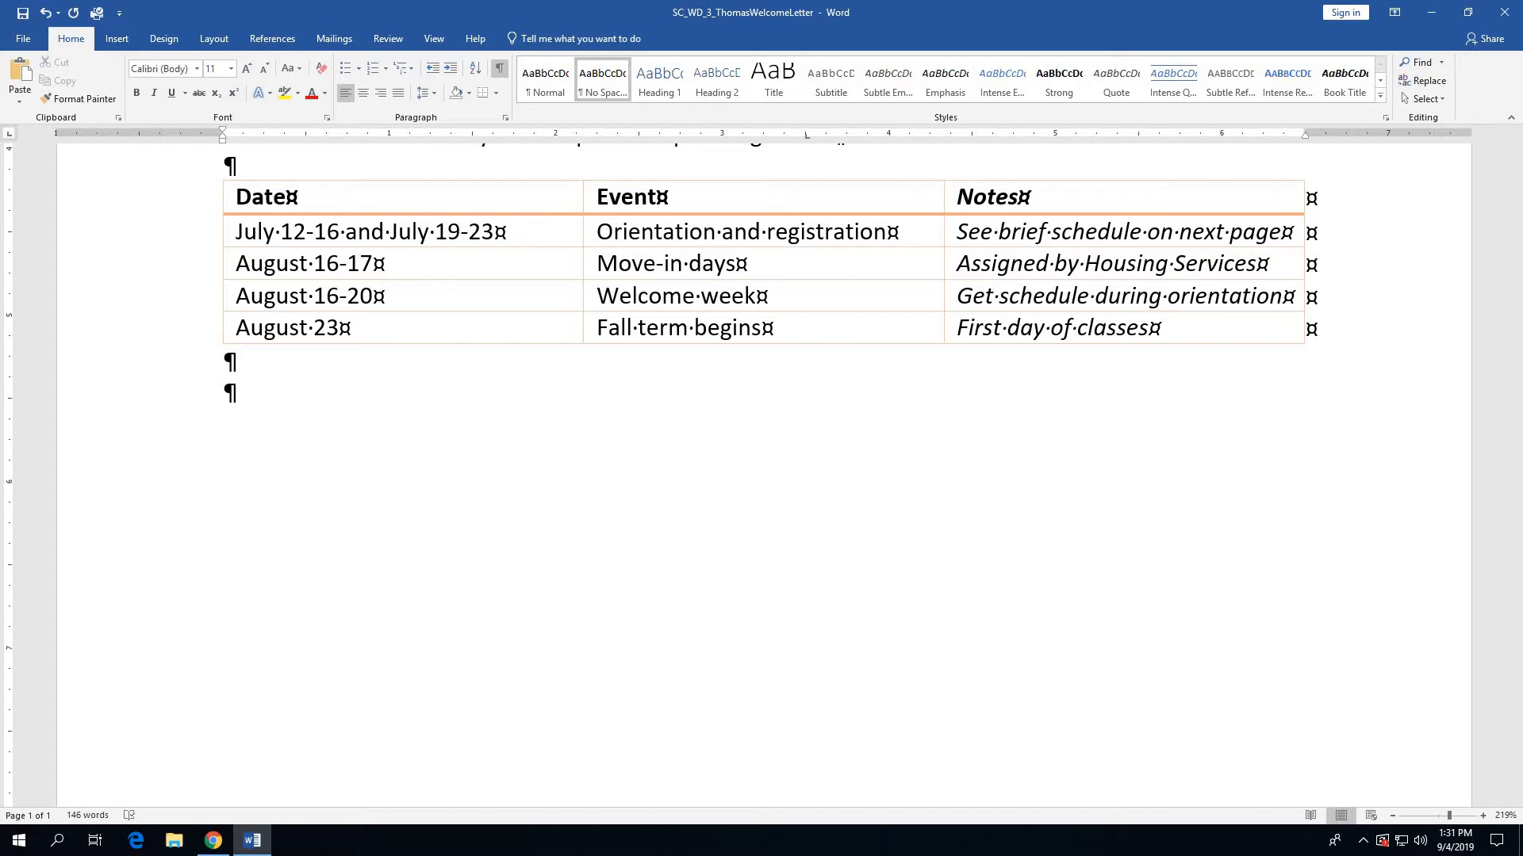
text(Before orel)
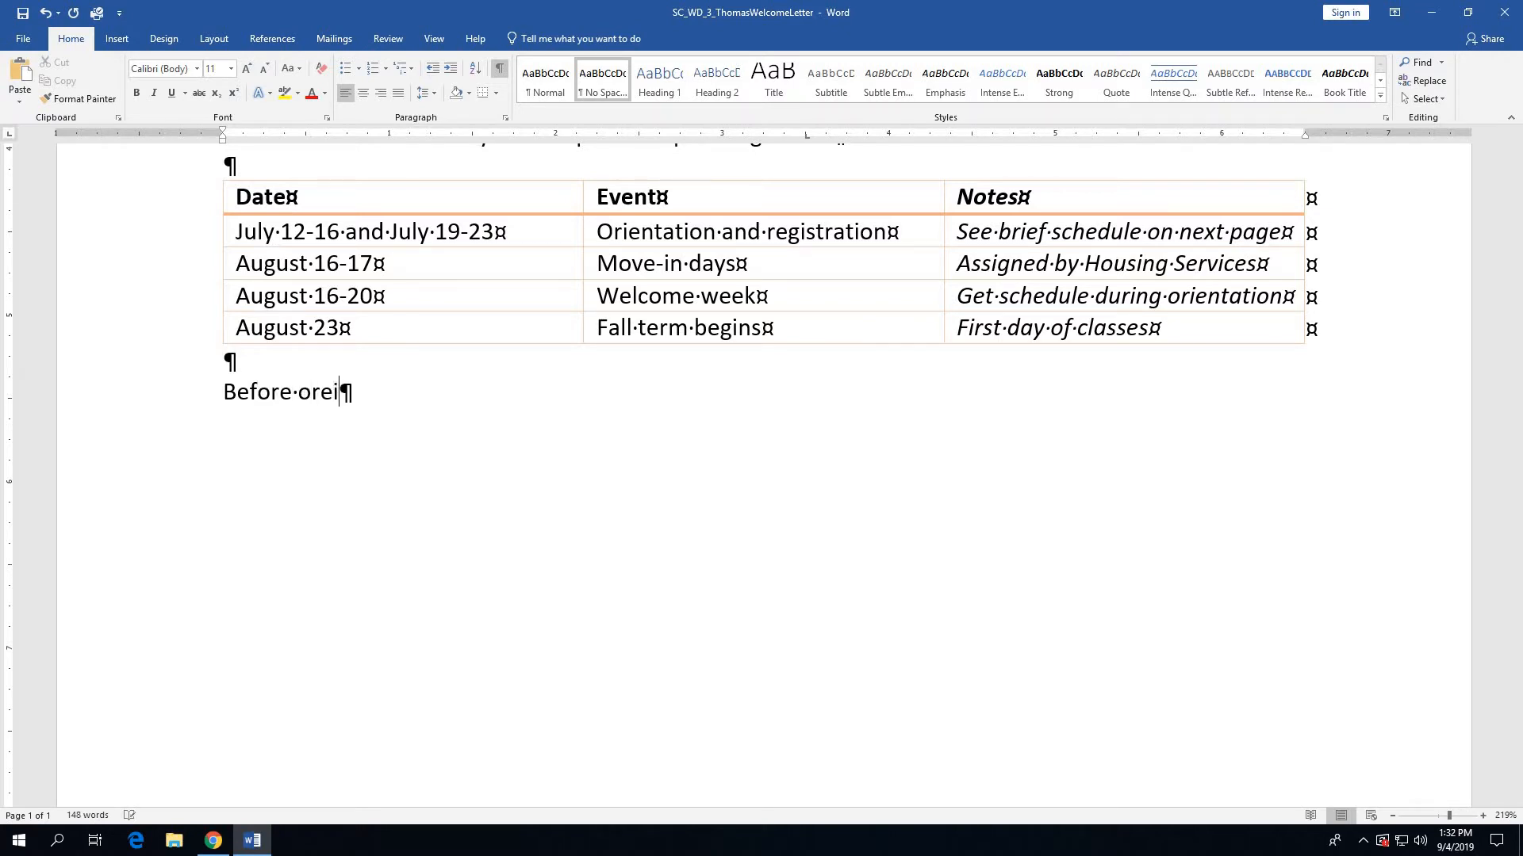
key(BackSpace)
key(BackSpace)
text(ientation, you m)
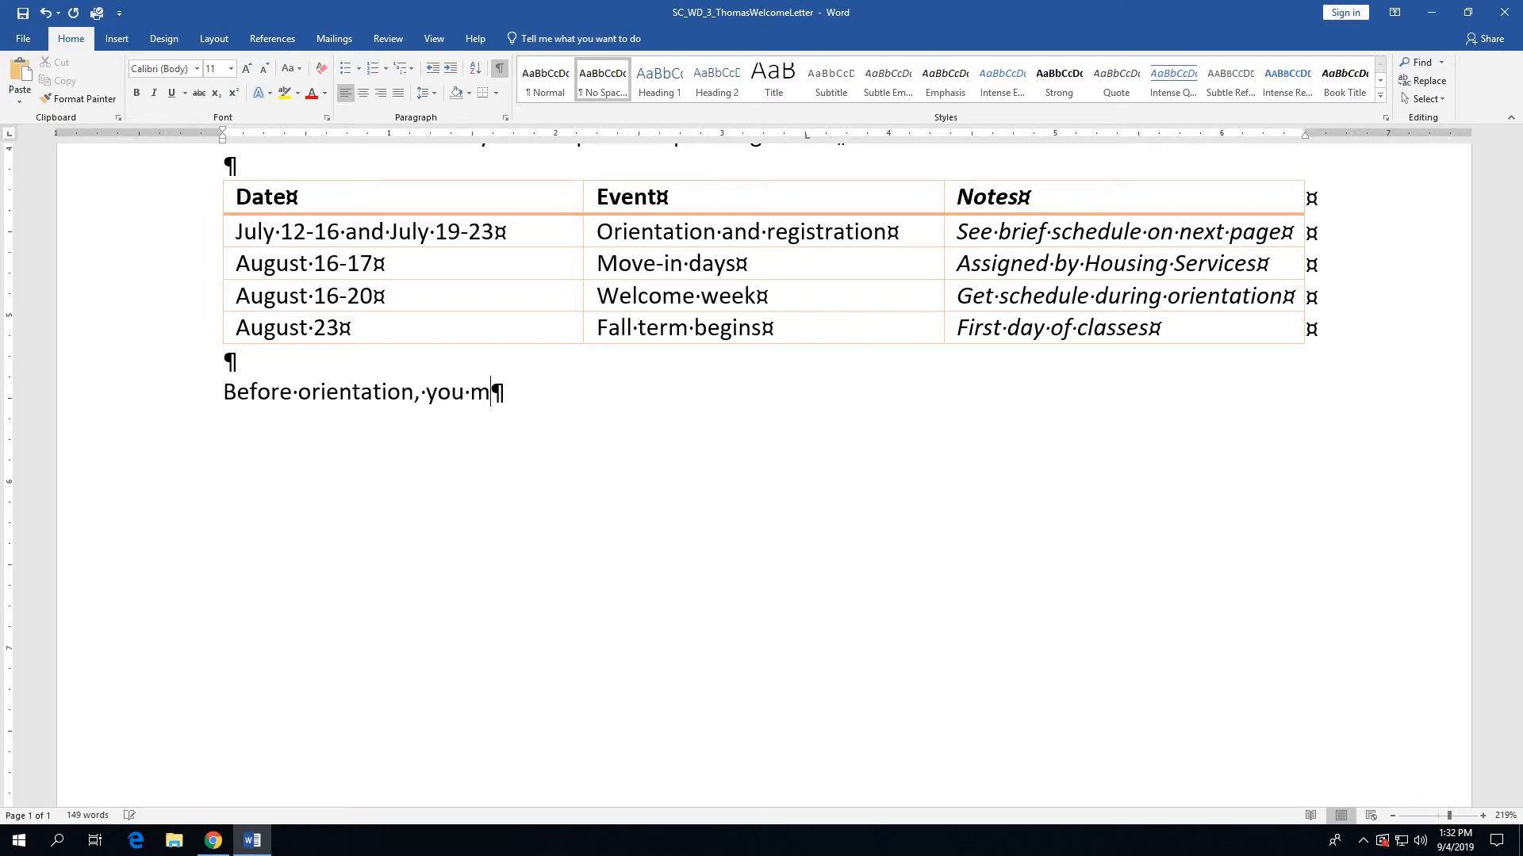
text(ust do the f)
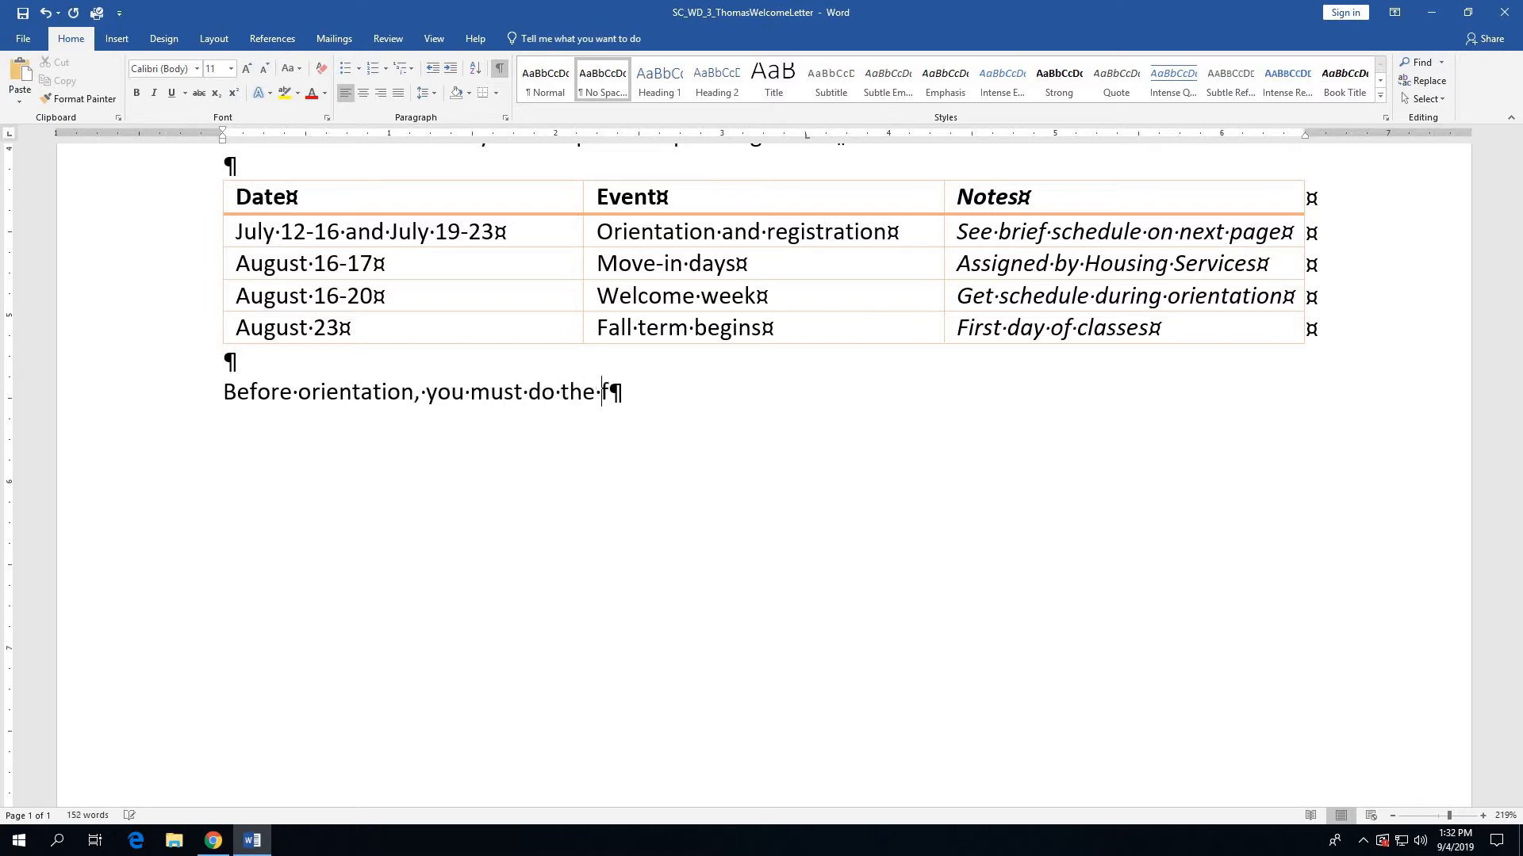
text(ollowing thor)
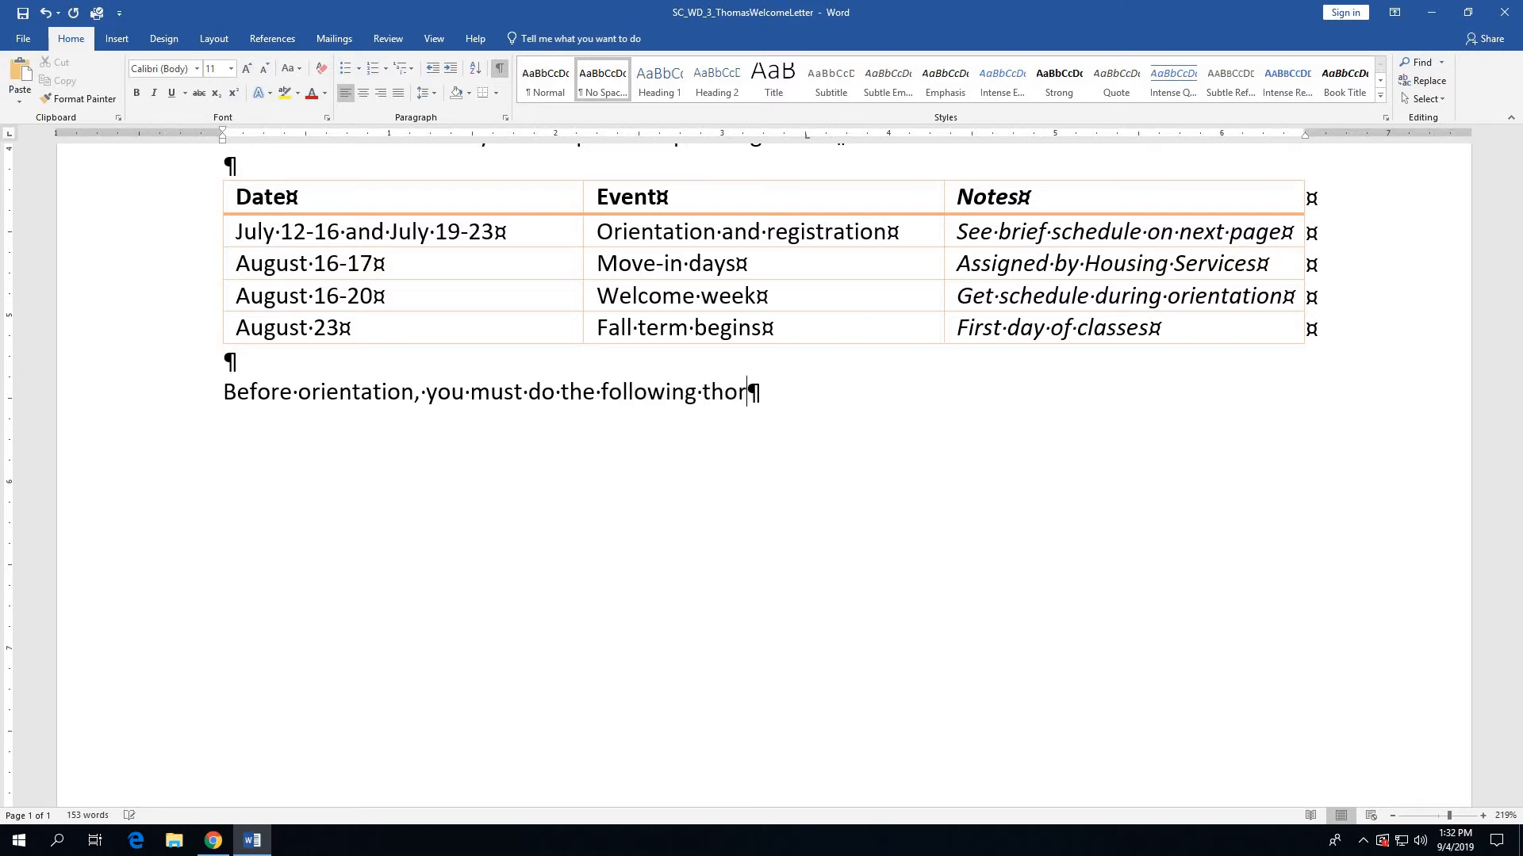
text(oug)
key(BackSpace)
key(BackSpace)
key(BackSpace)
key(BackSpace)
key(BackSpace)
text(rough our campus )
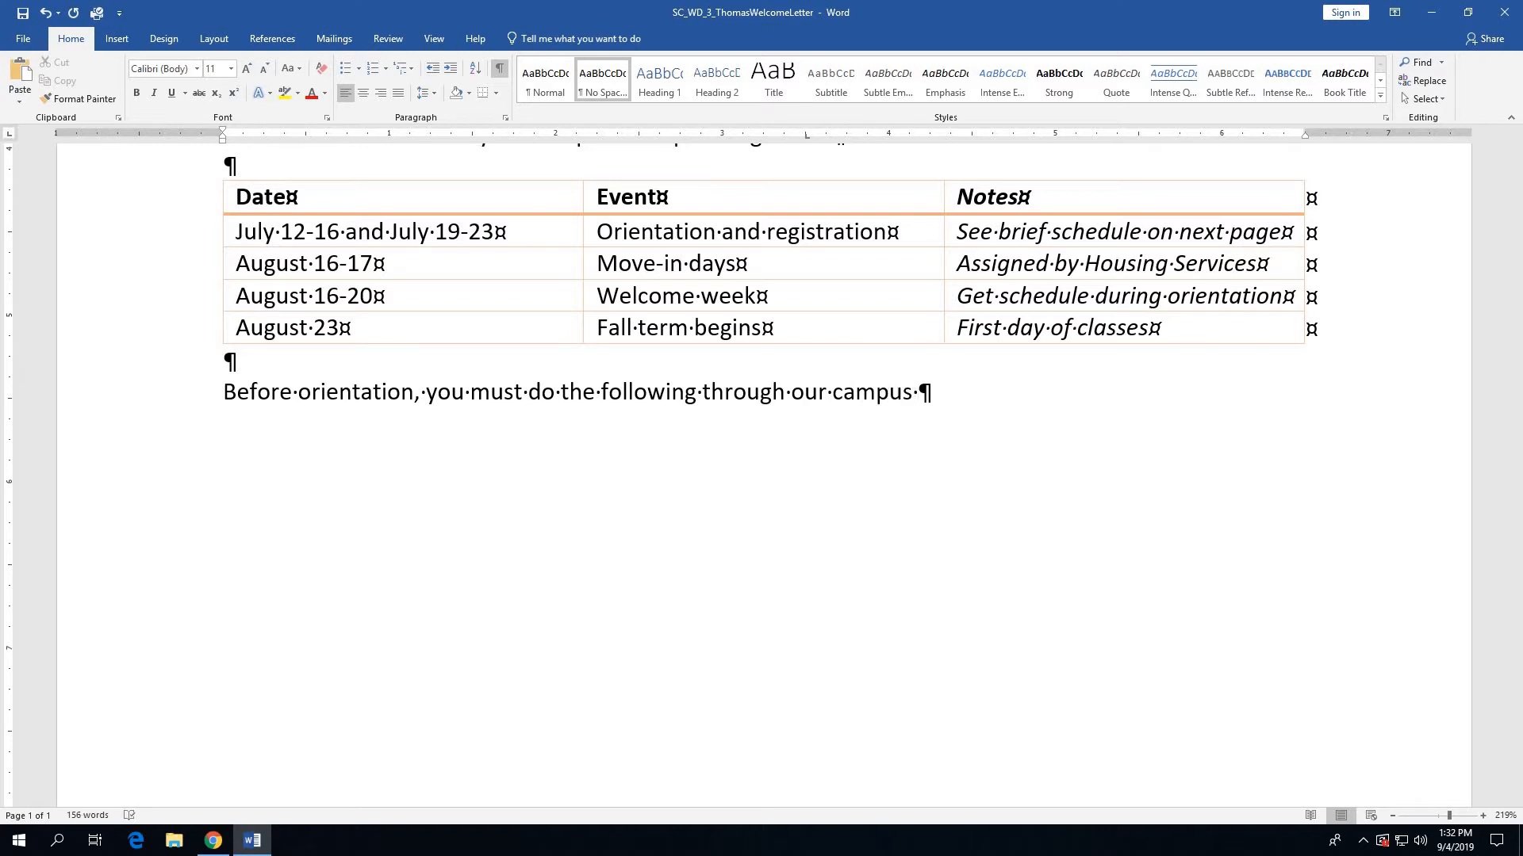
text(website:)
key(Return)
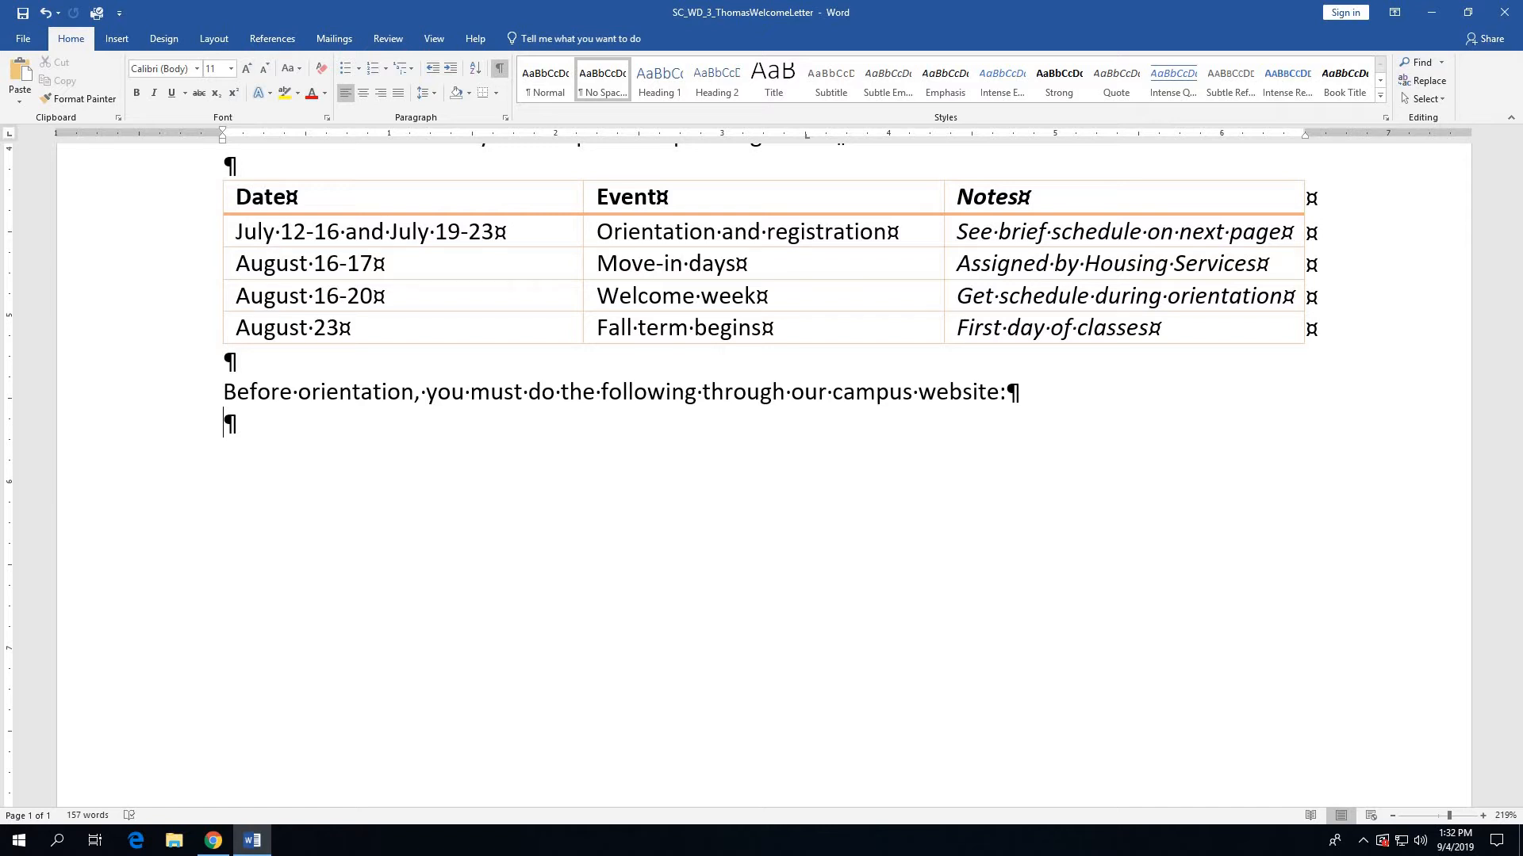
Start a bulleted list under the introductory line with the item "Complete a housing contract or housing exemption form"
text(*)
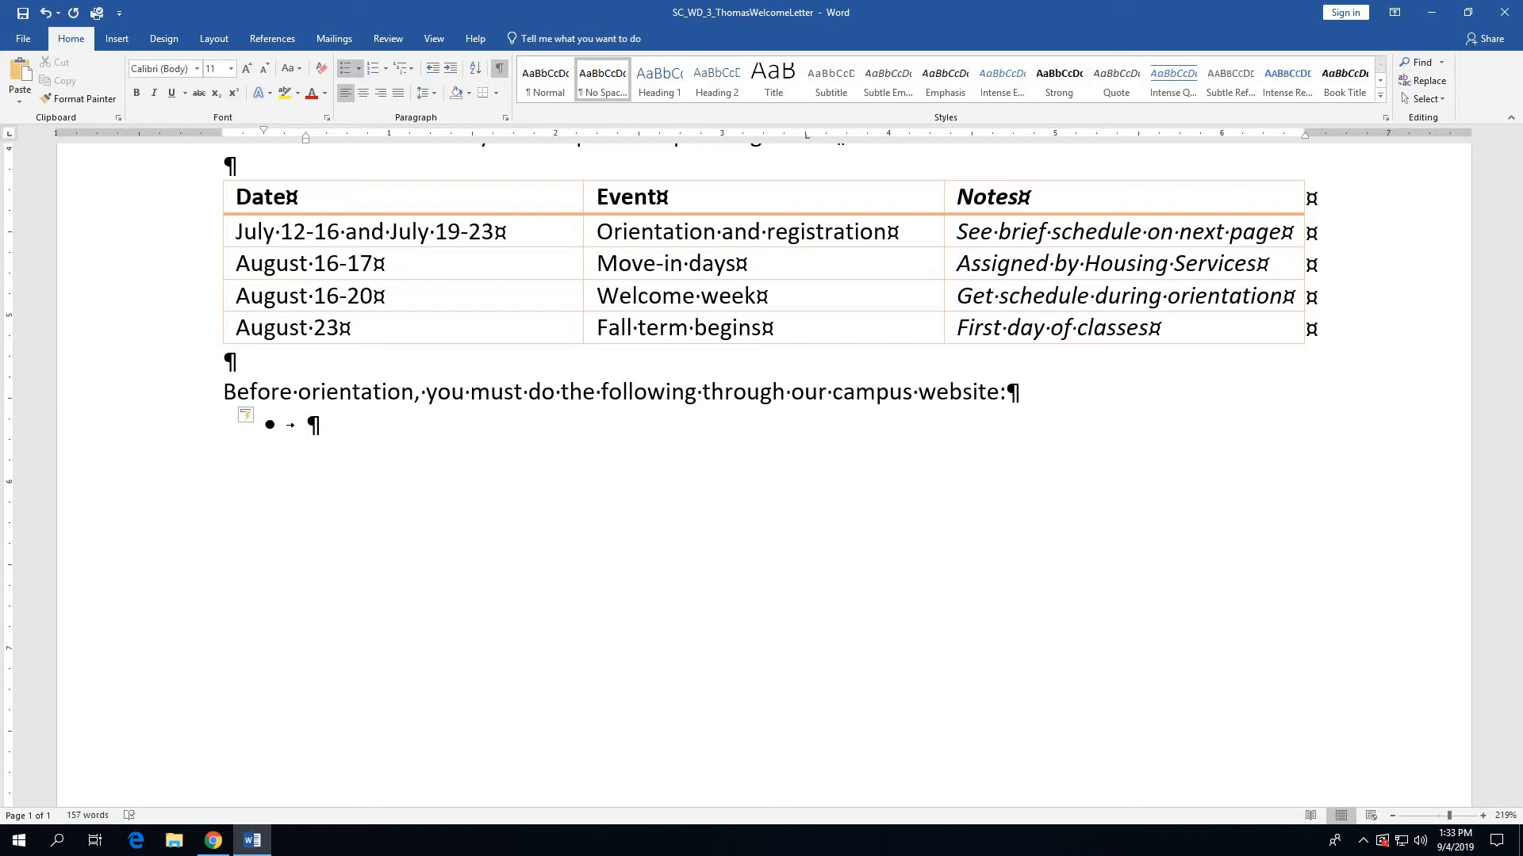
text(Complete )
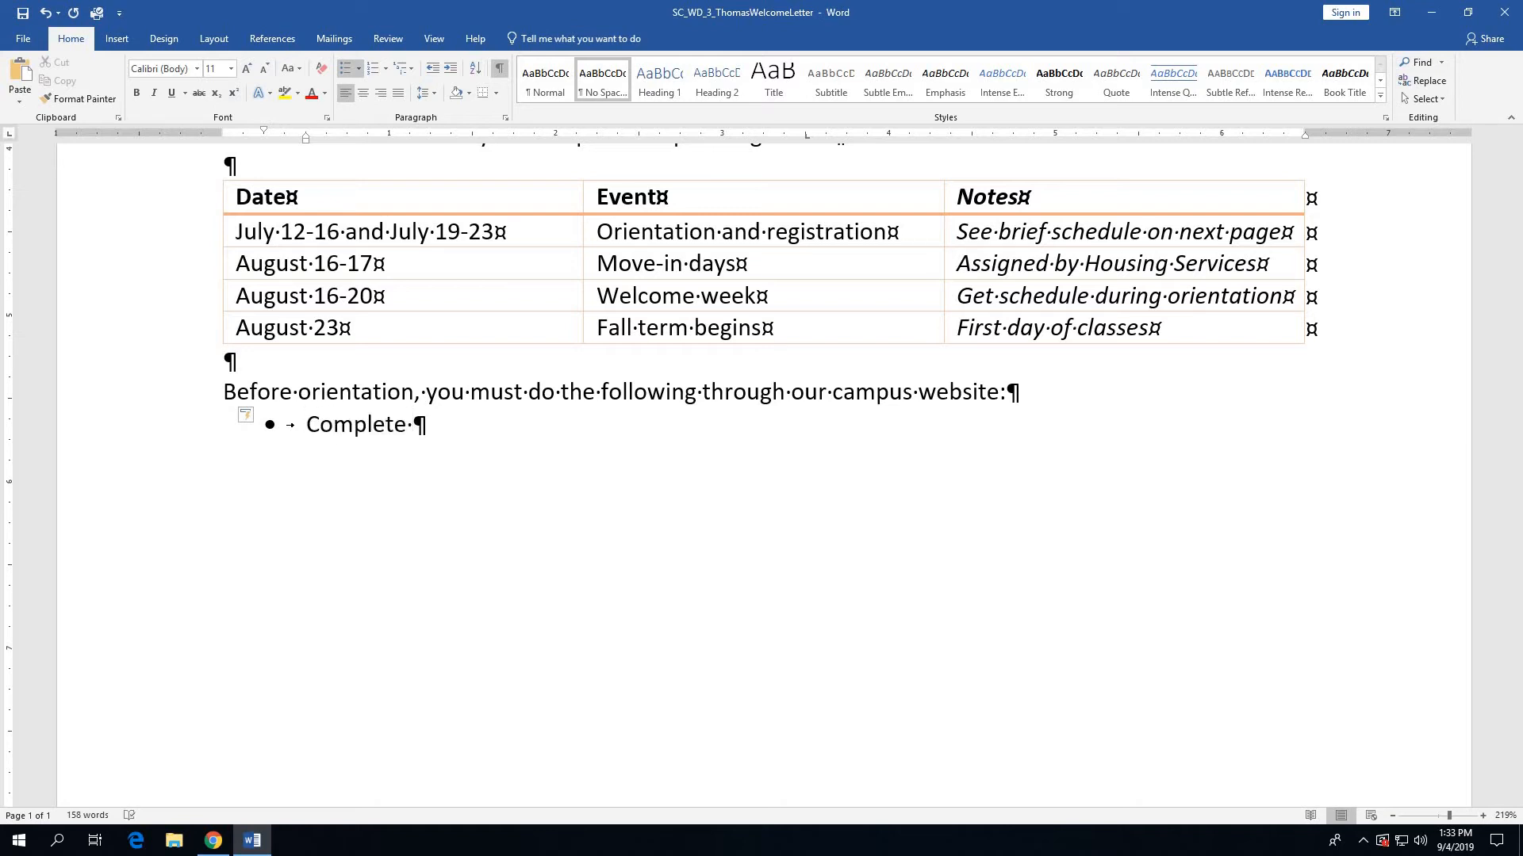
text(a housing conr)
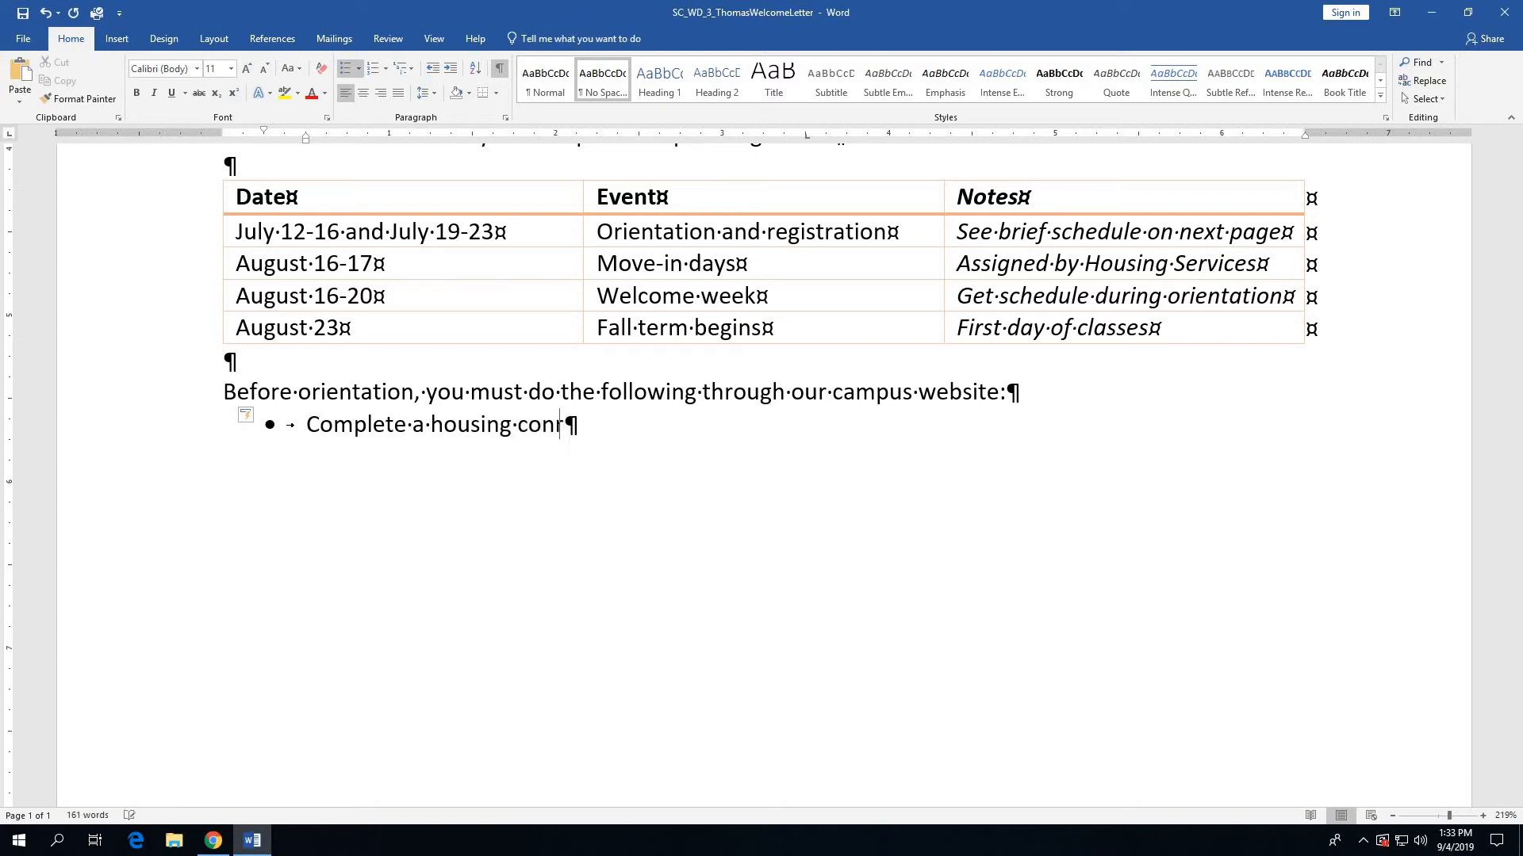
key(BackSpace)
text(tract )
text(or )
text(housing )
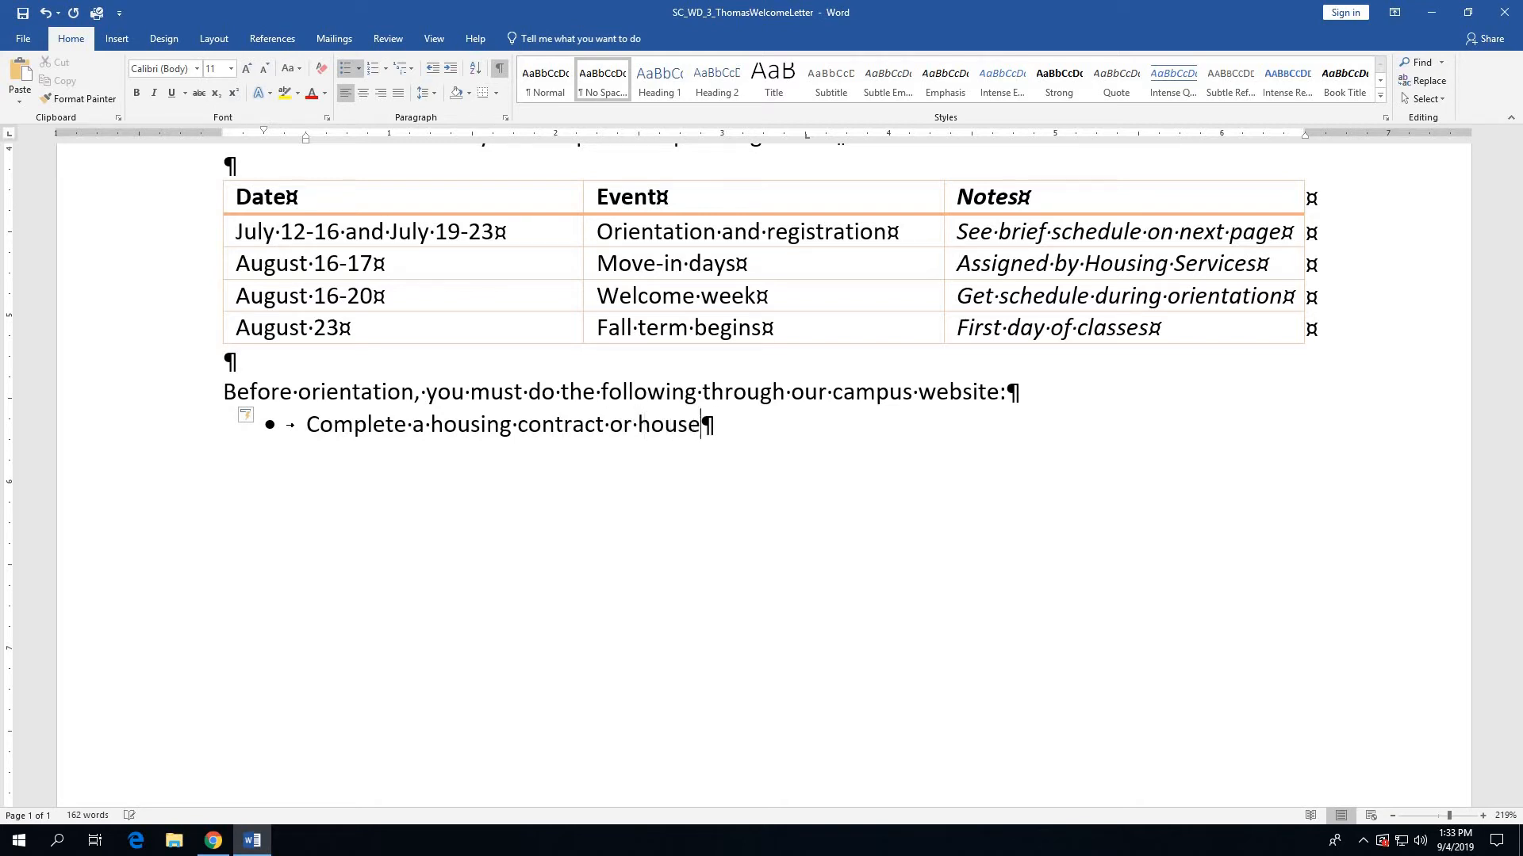
text(exemption fom)
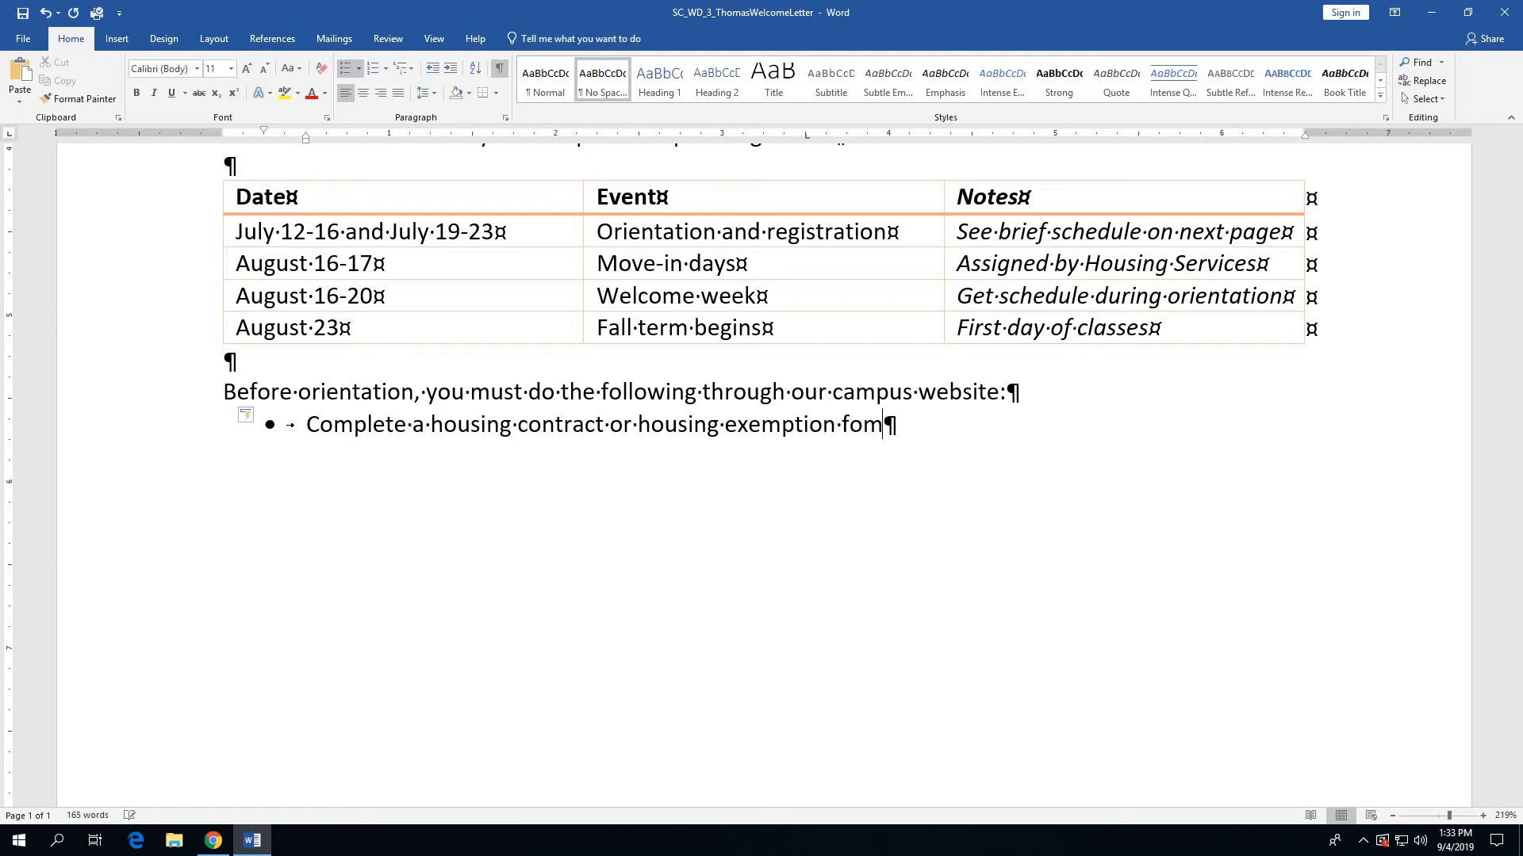
key(BackSpace)
text(rm)
key(Return)
Add "Schedule your math placement exam" as the second bullet item
text(Schel)
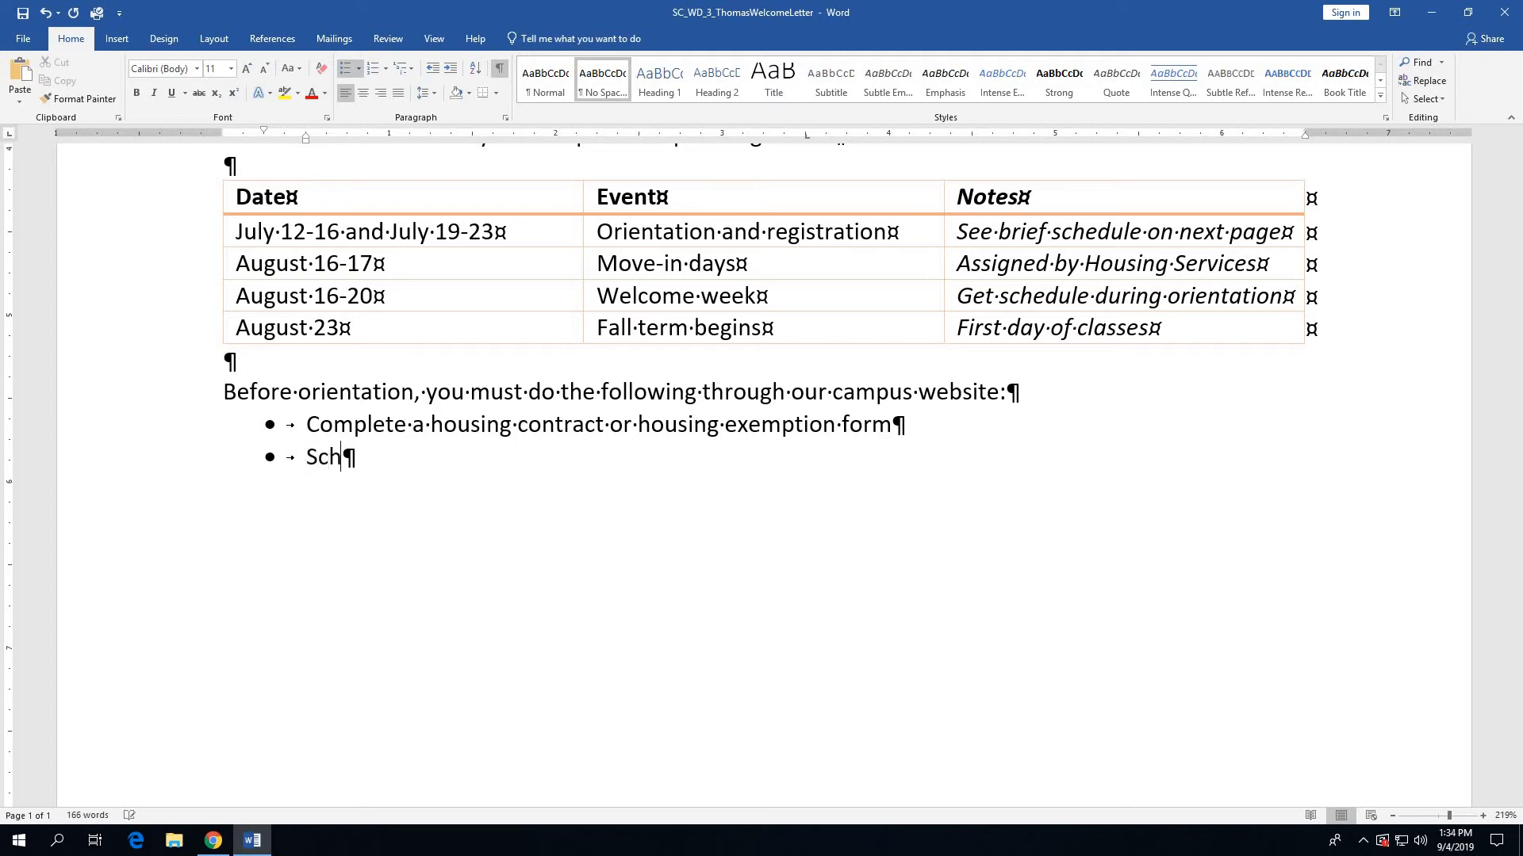
key(BackSpace)
text(dule your math and)
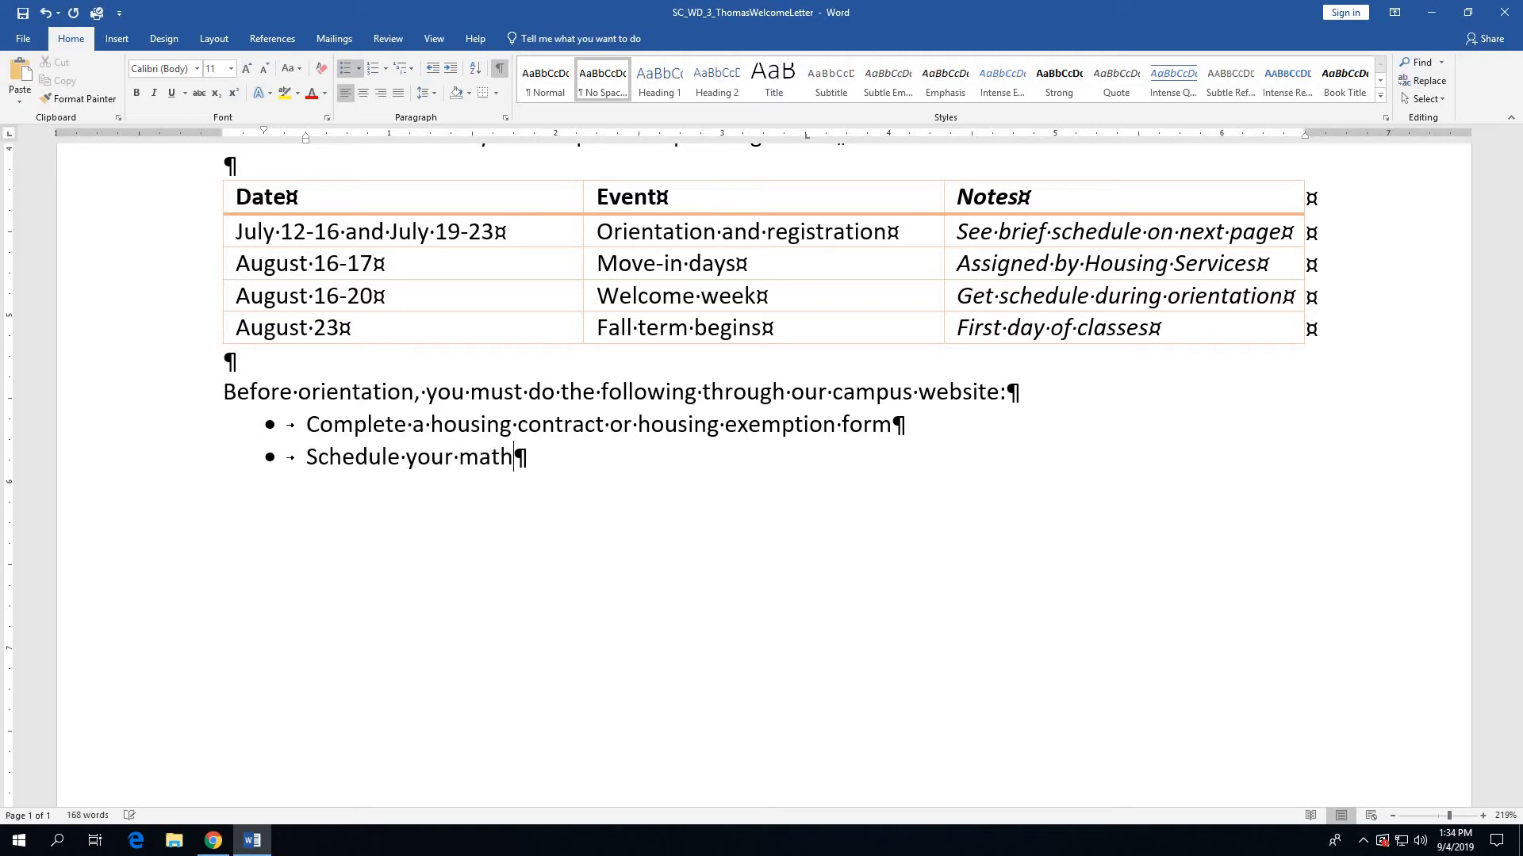
key(BackSpace)
key(BackSpace)
key(BackSpace)
key(BackSpace)
text(placemen)
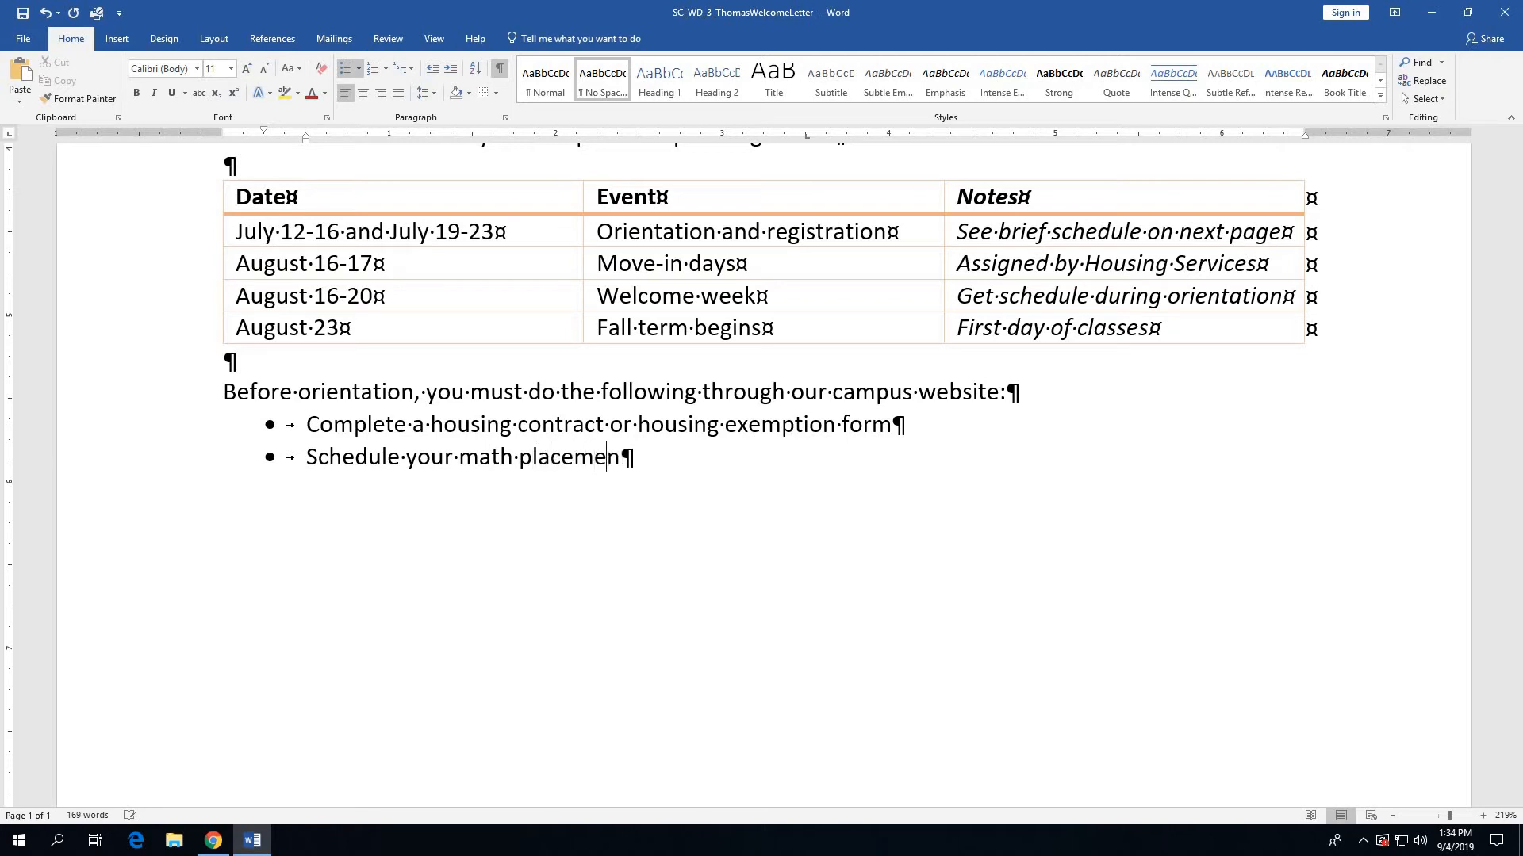
text(t exam)
key(Return)
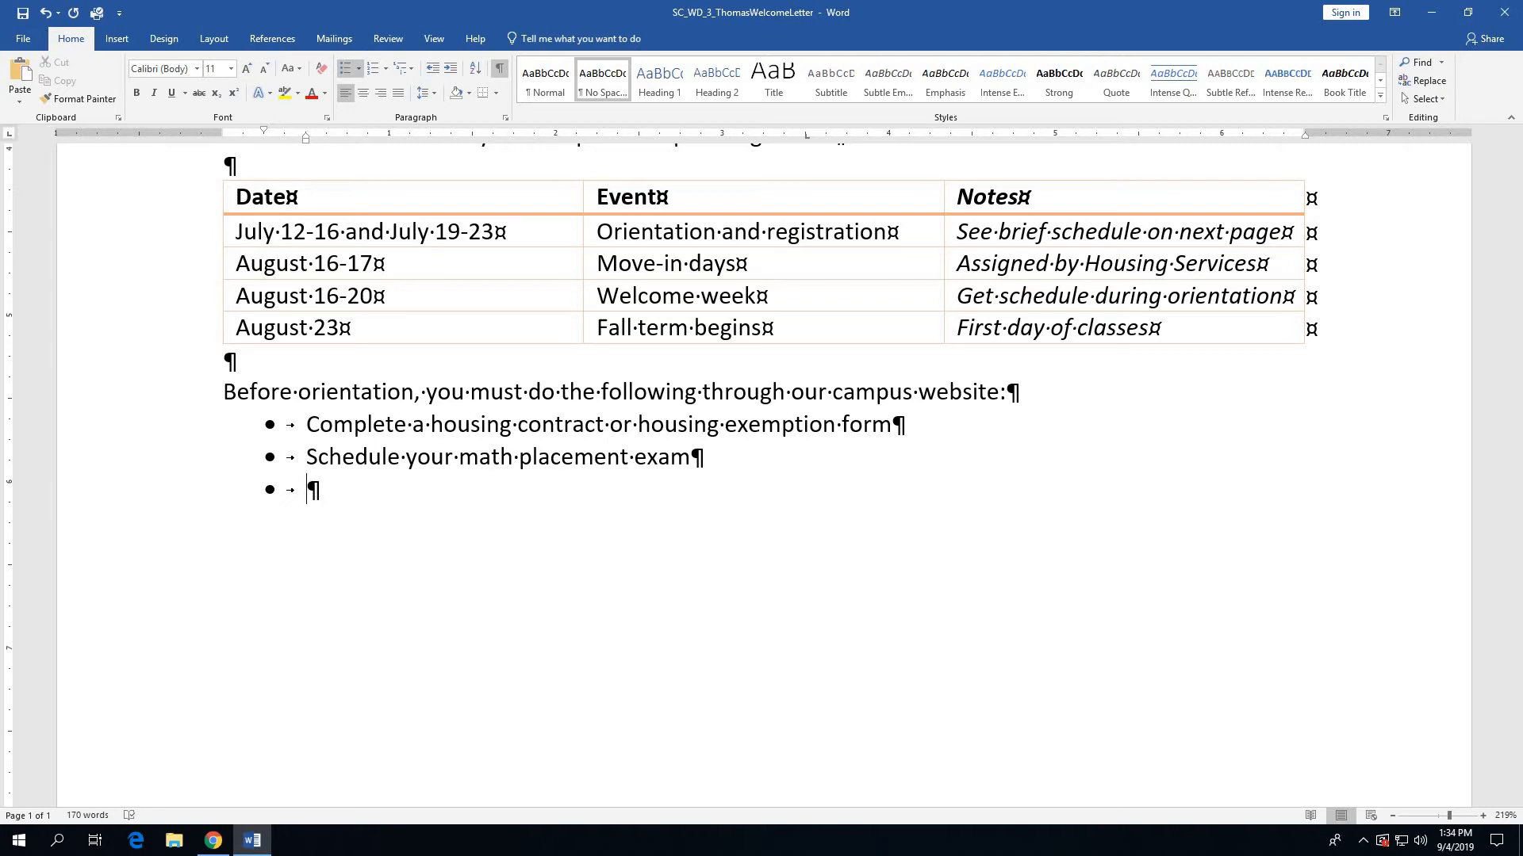
Add "Reserve your orientation dates" as the third bullet item and end the bulleted list
text(Reserve your )
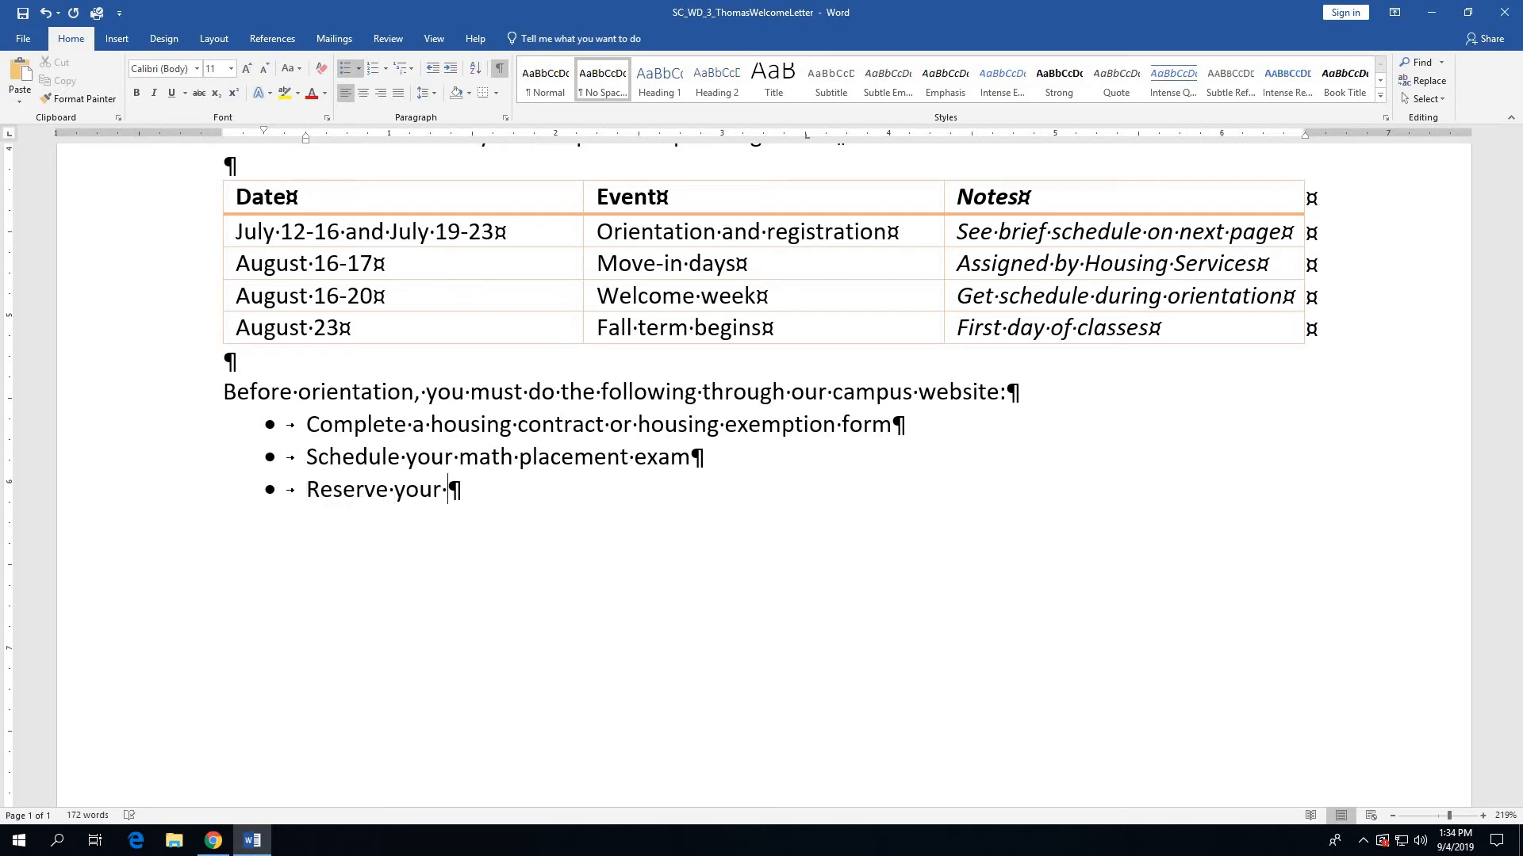
text(oren)
key(BackSpace)
key(BackSpace)
text(iena)
key(BackSpace)
text(tation )
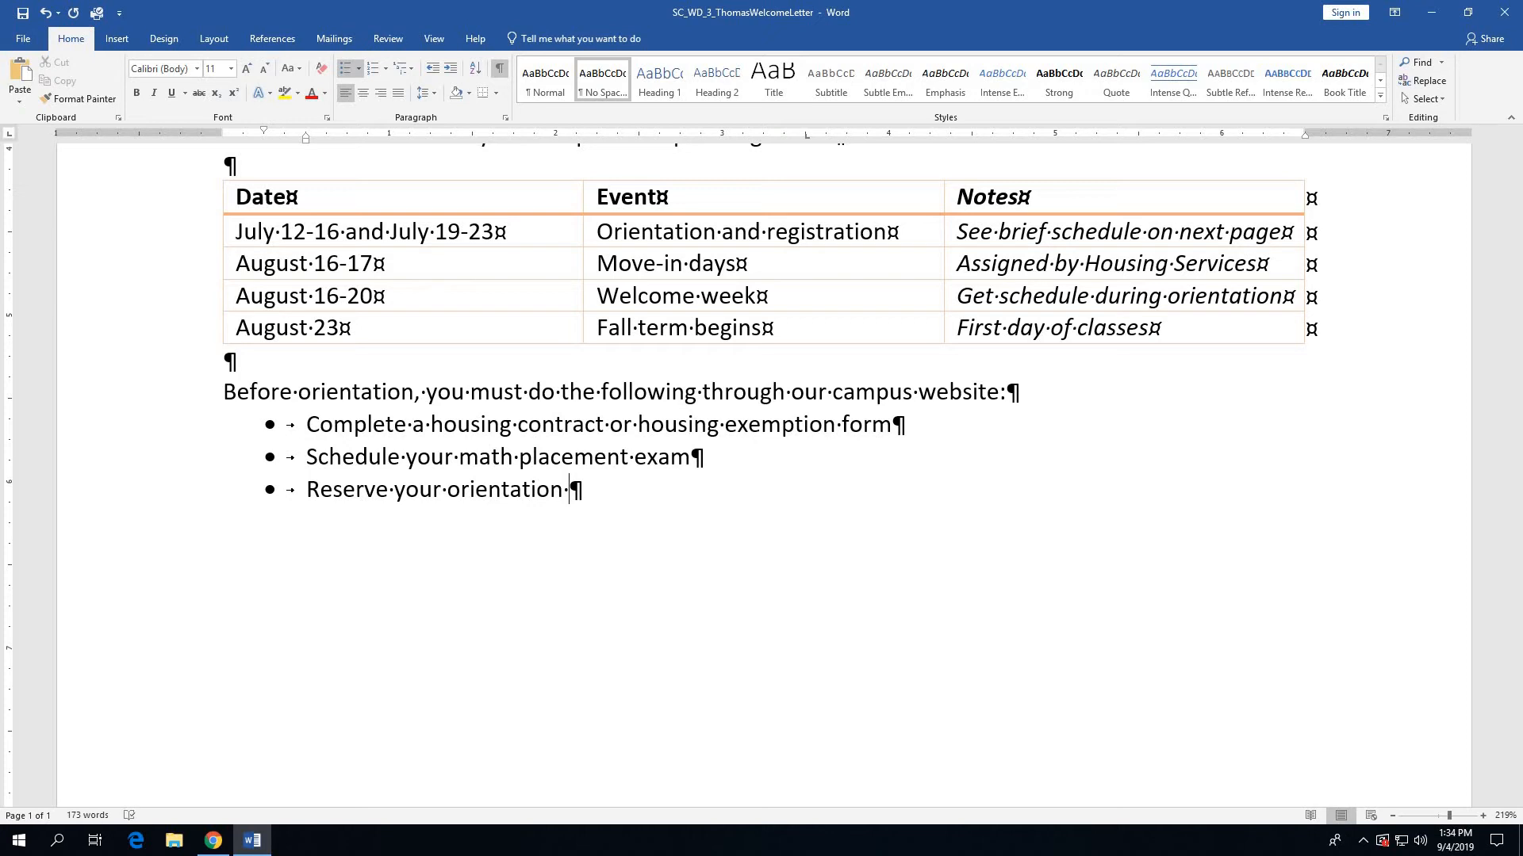
text(dates)
key(Return)
key(Return)
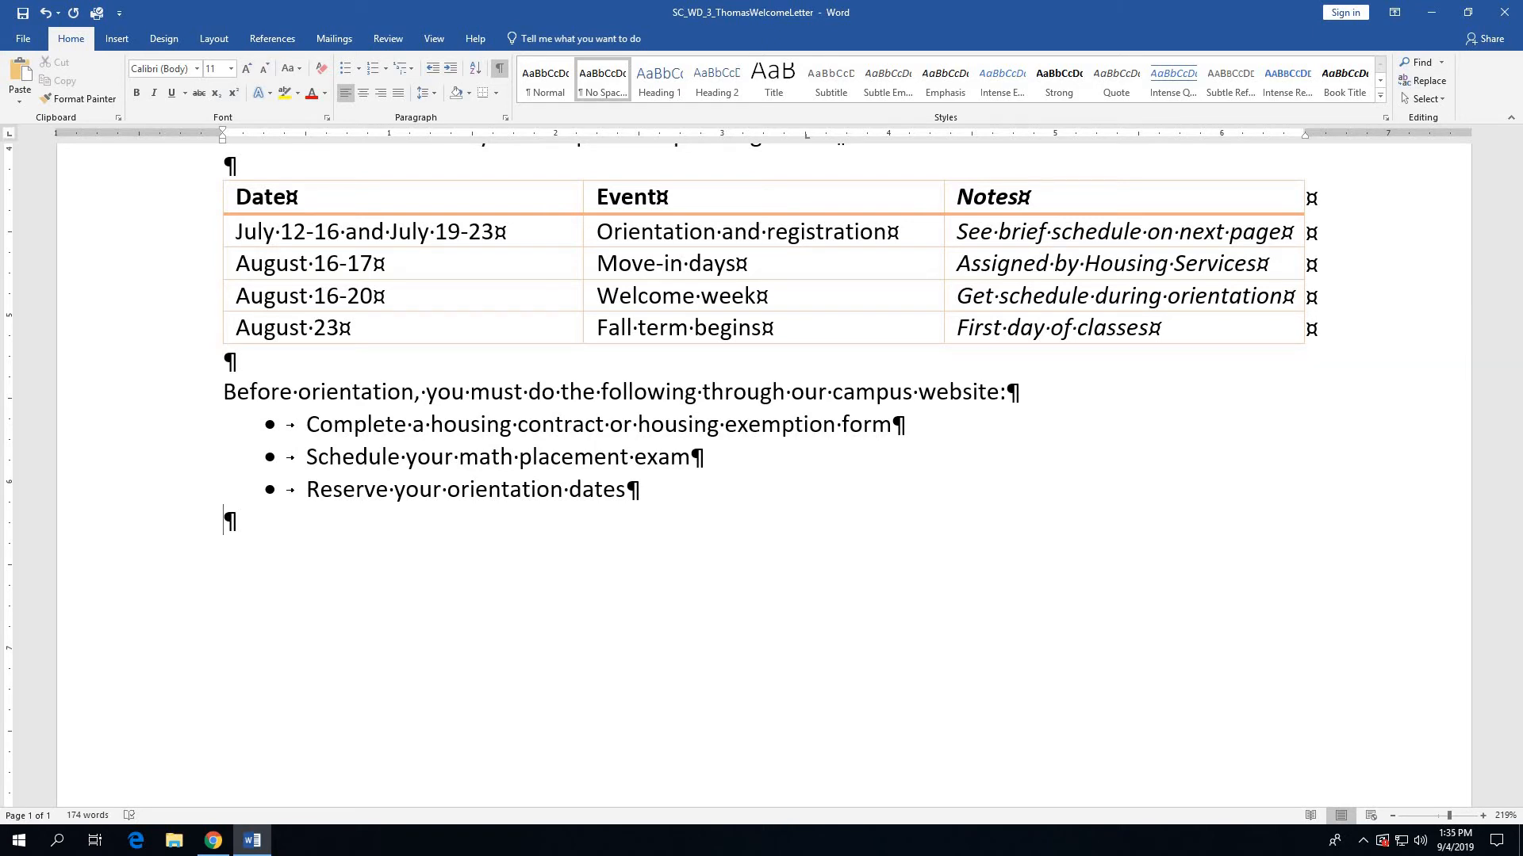
After a blank line, add the closing paragraph "I am confident you will pursue your passions and accomplish your goals as a Sunset State Flying Eagle!"
key(Return)
text(I am confid)
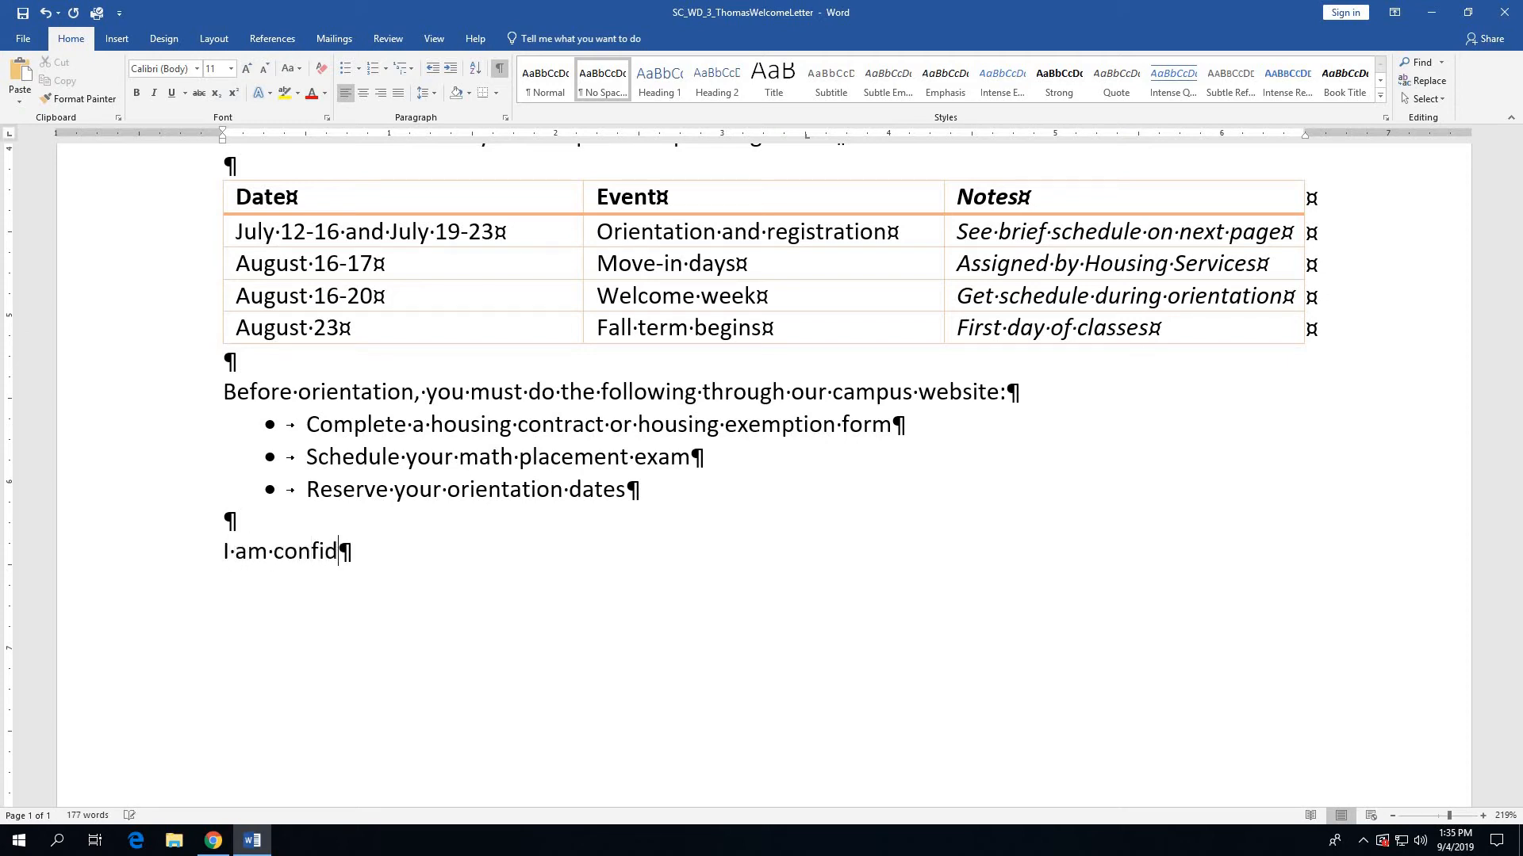
text(ent you wil p)
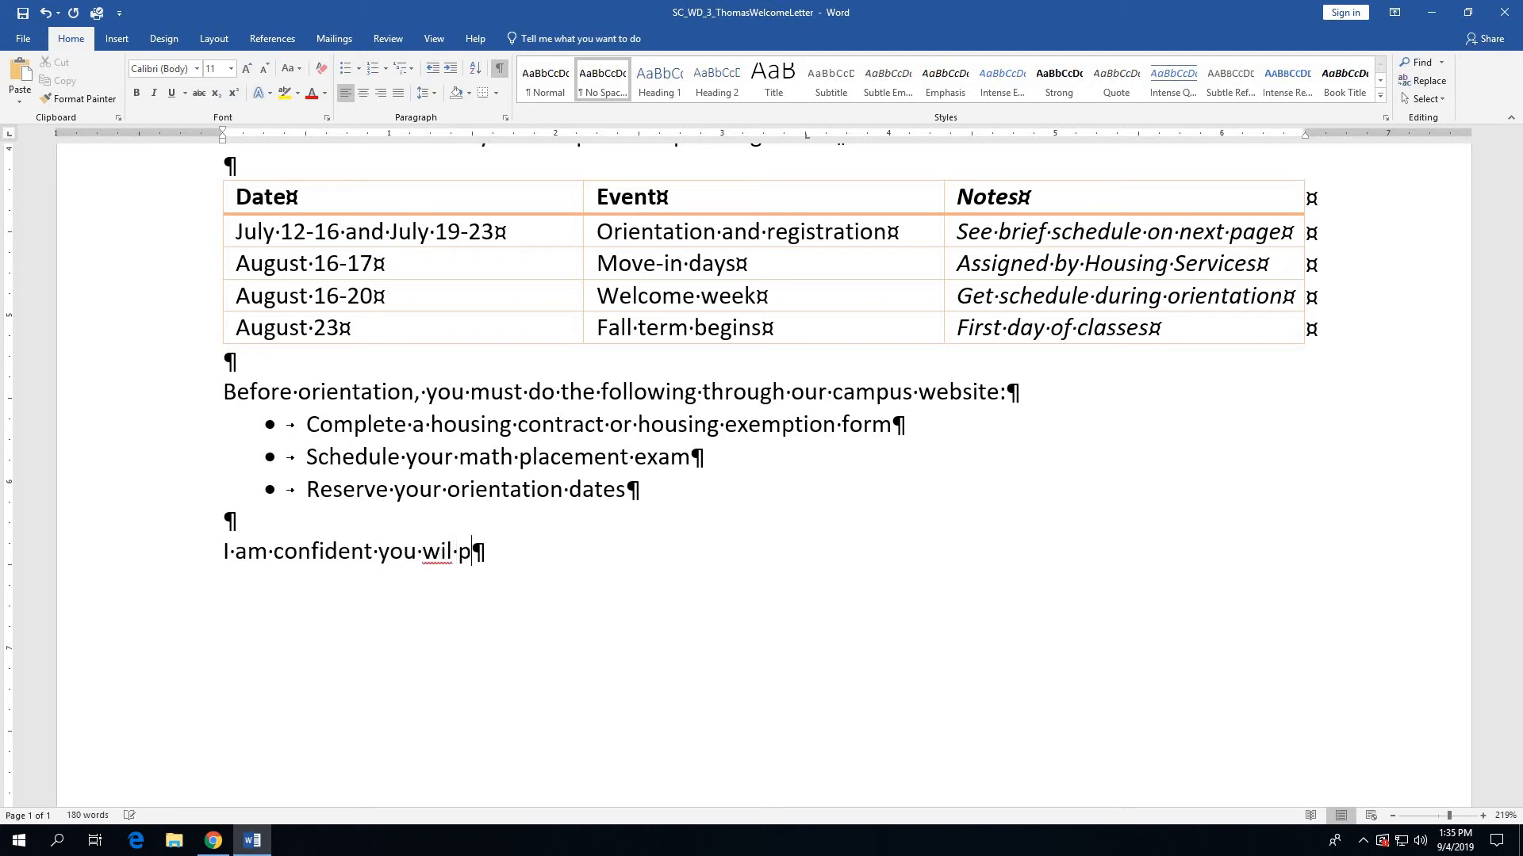
key(BackSpace)
key(BackSpace)
text(l pursue )
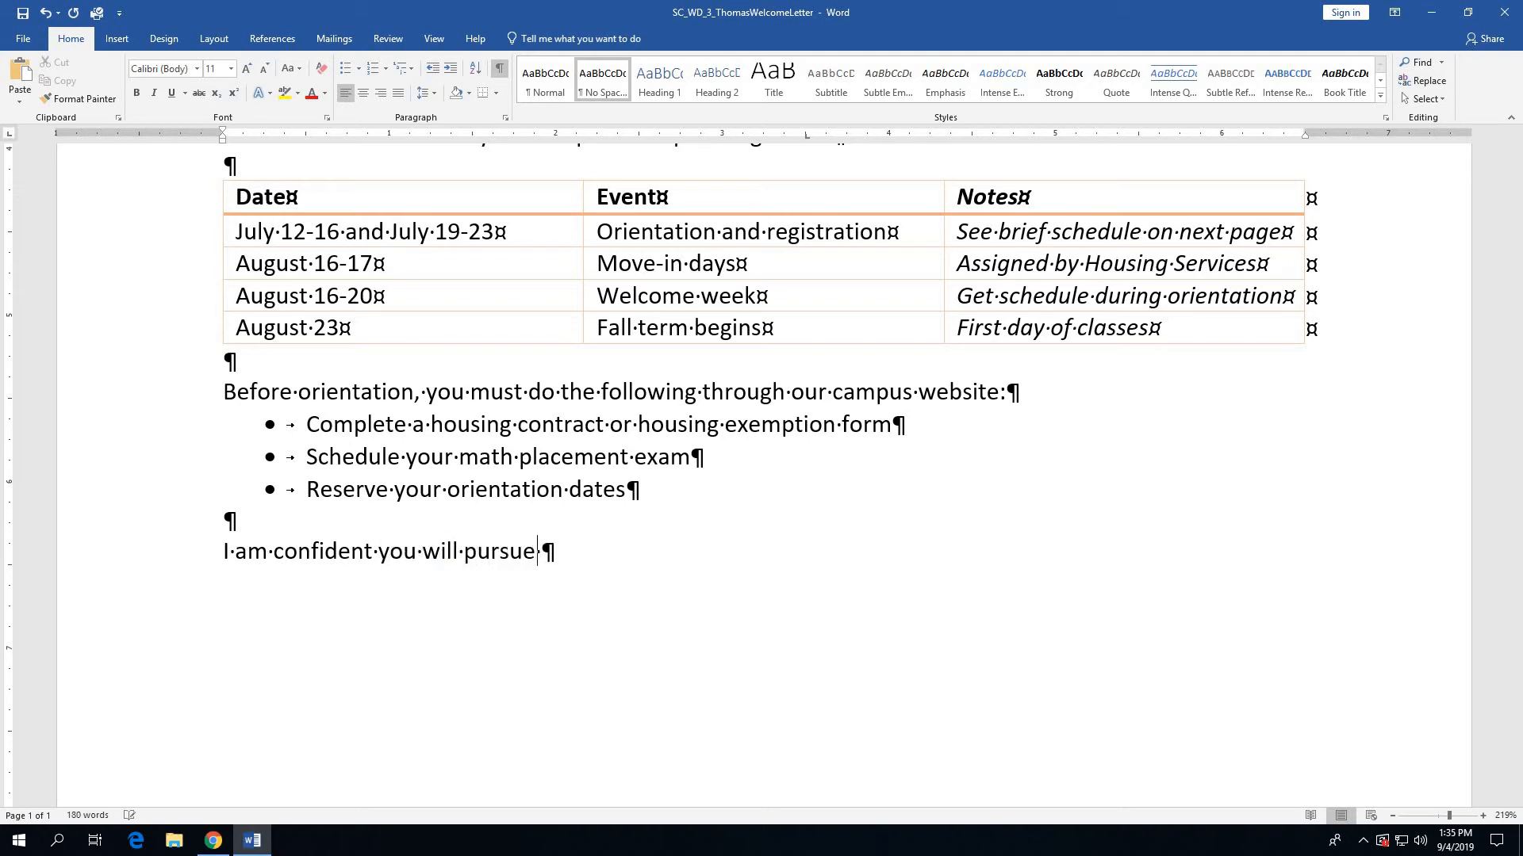
text(your passions )
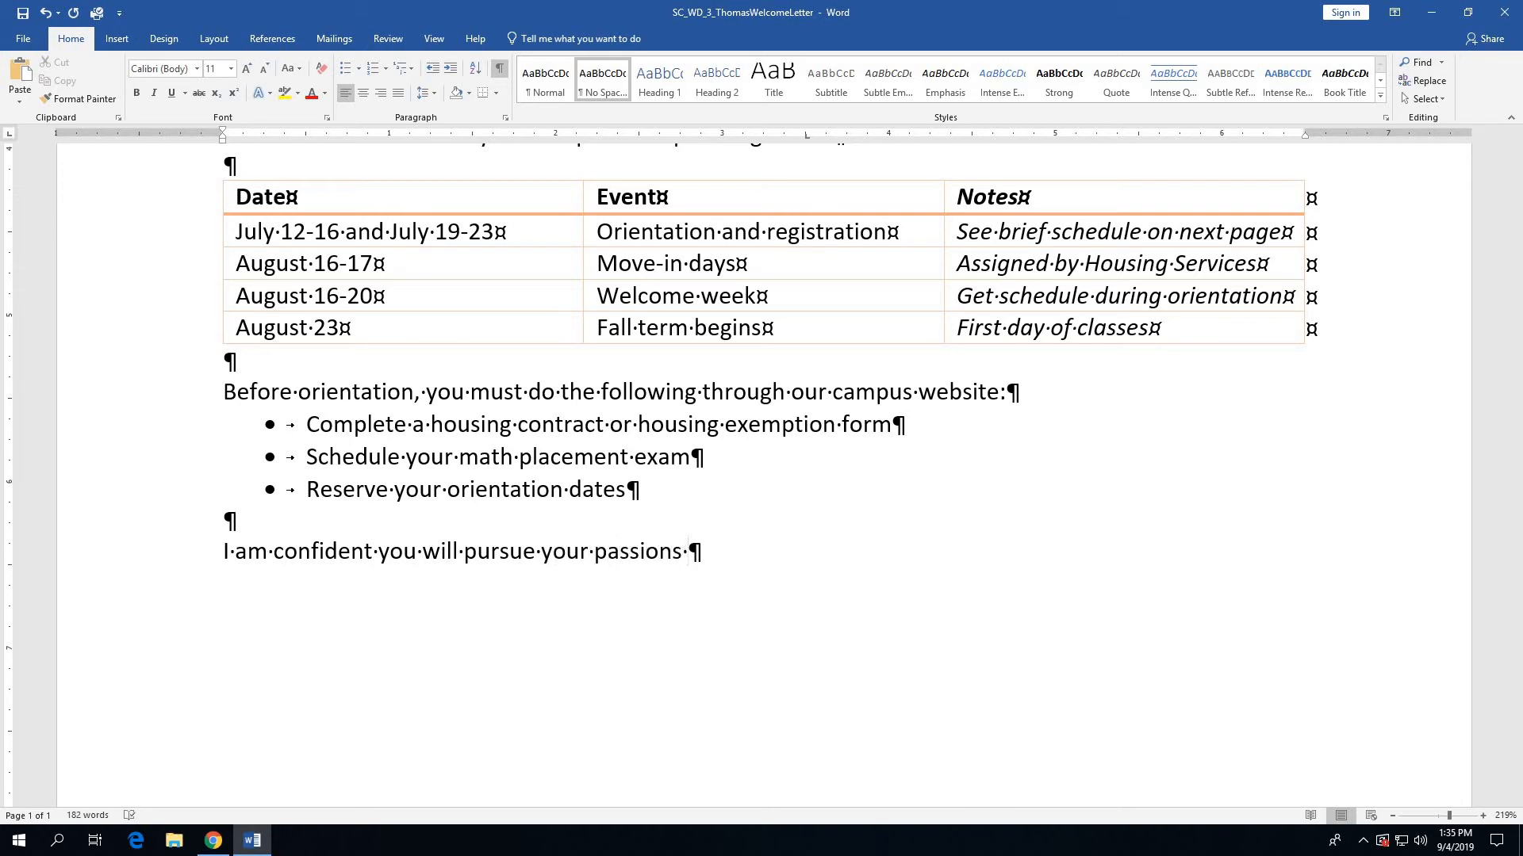
text(and accomplish )
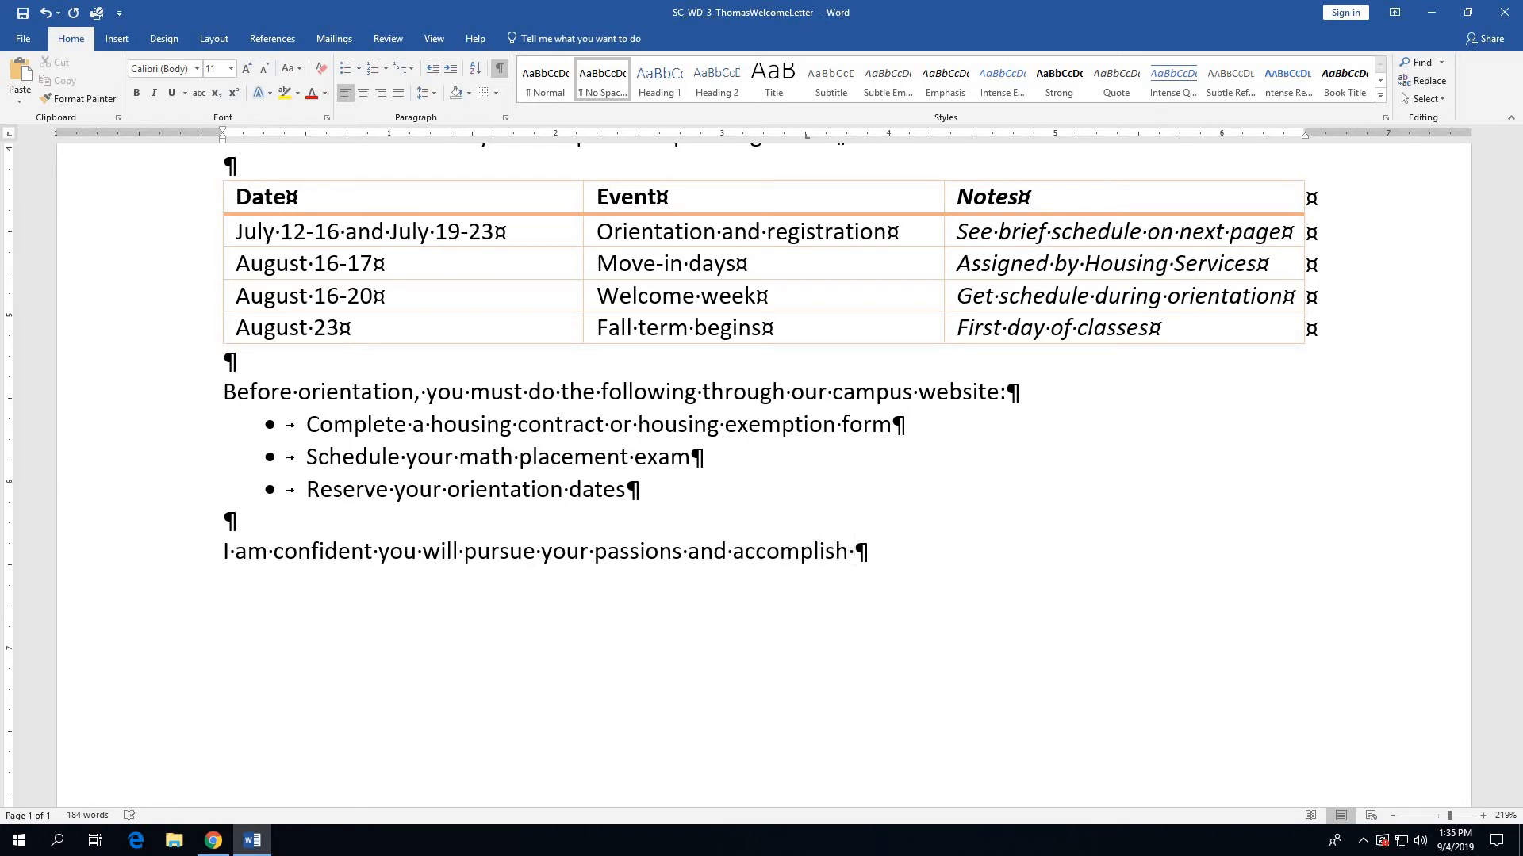
text(your goal)
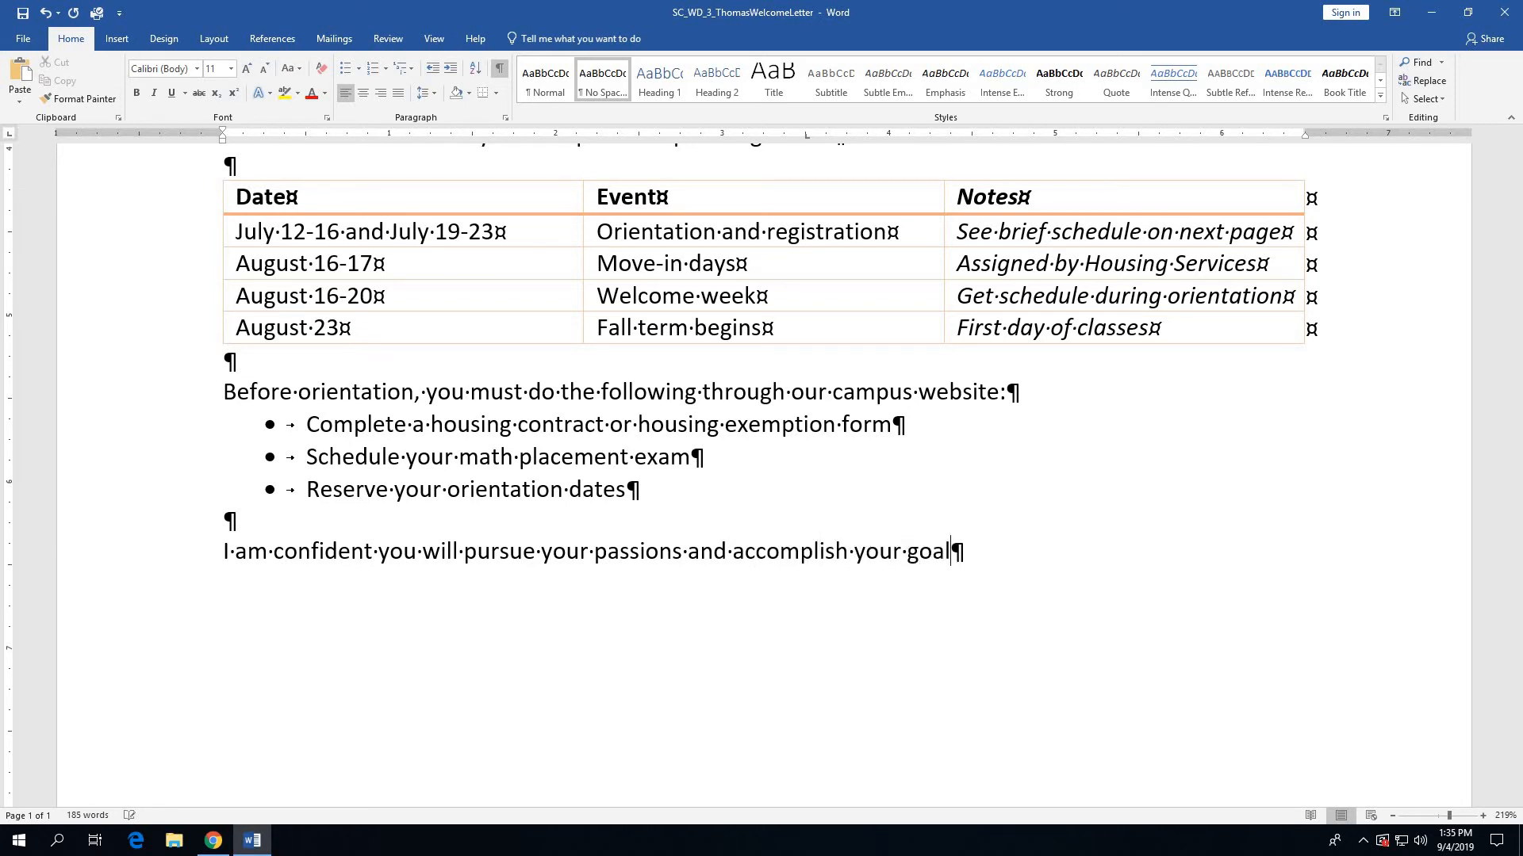
text(s at Sunset )
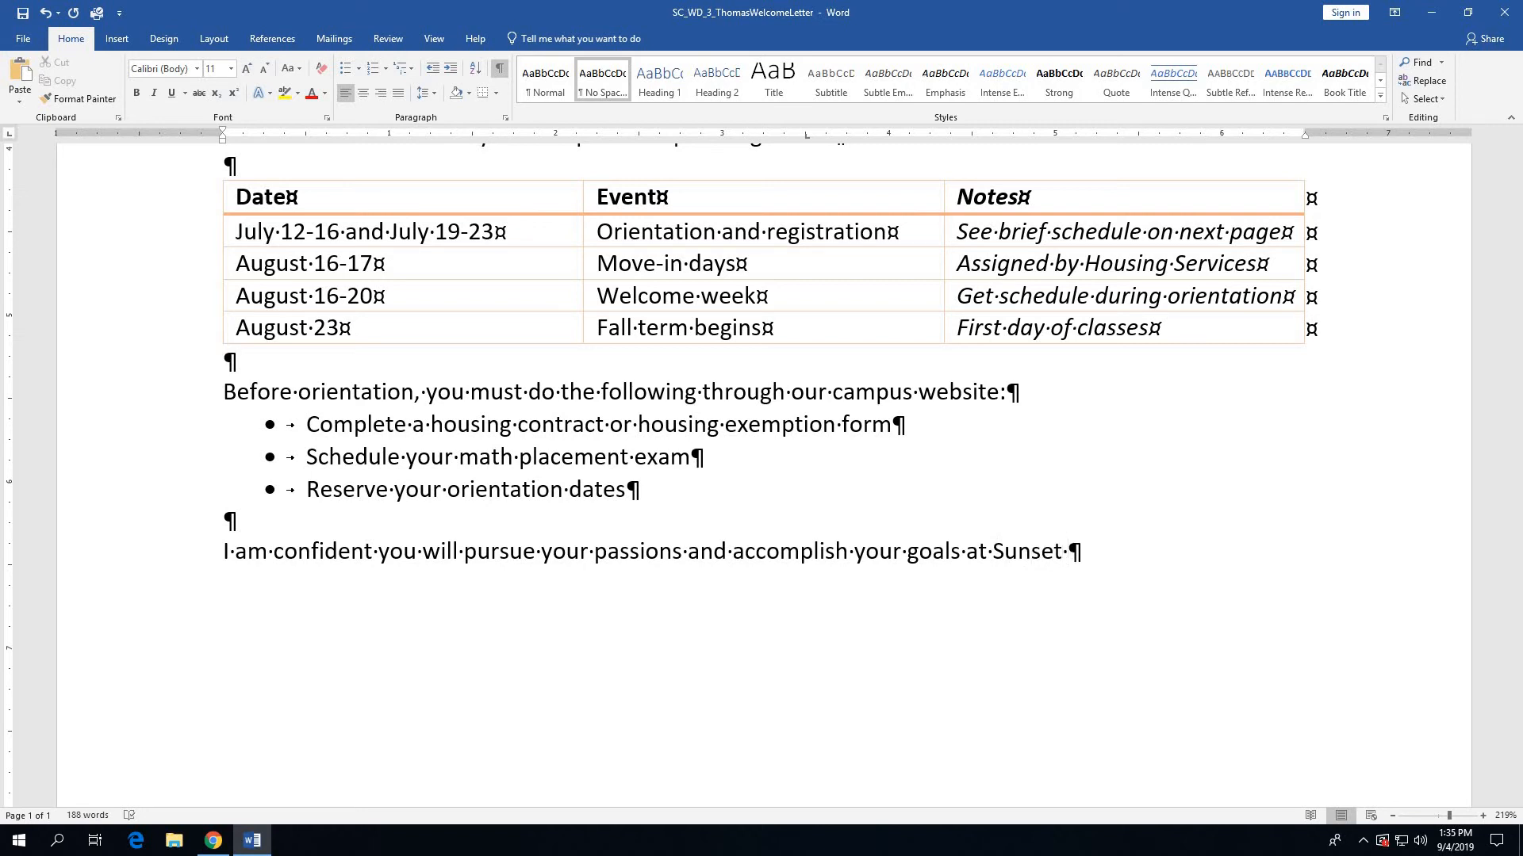
text(STa)
key(BackSpace)
key(BackSpace)
key(BackSpace)
key(BackSpace)
key(BackSpace)
key(BackSpace)
key(BackSpace)
key(BackSpace)
key(BackSpace)
key(BackSpace)
key(BackSpace)
key(BackSpace)
key(BackSpace)
text(as a Sunset )
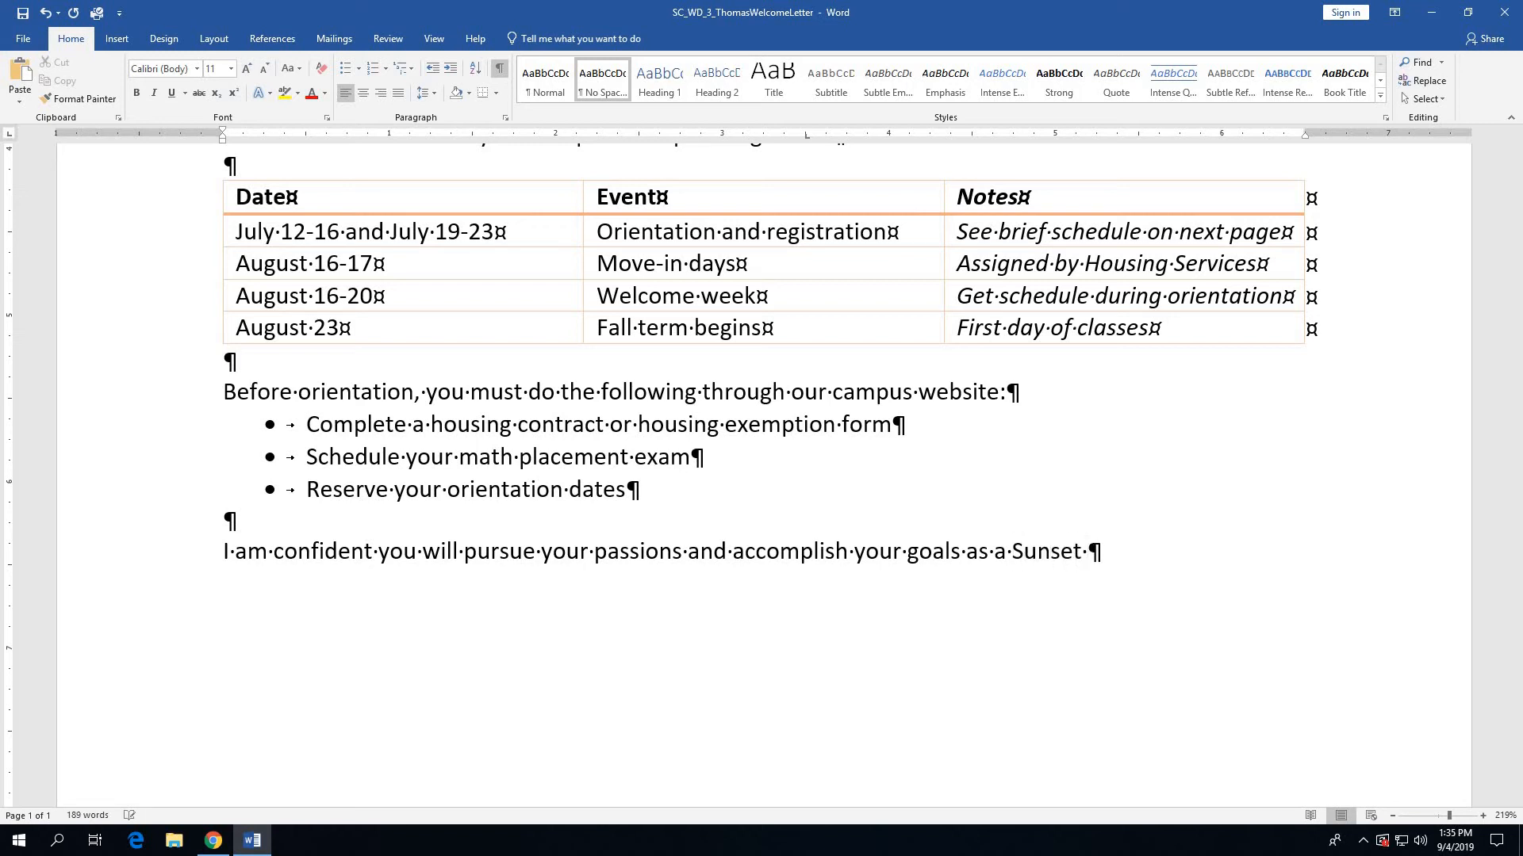
text(State Flying Eagle!)
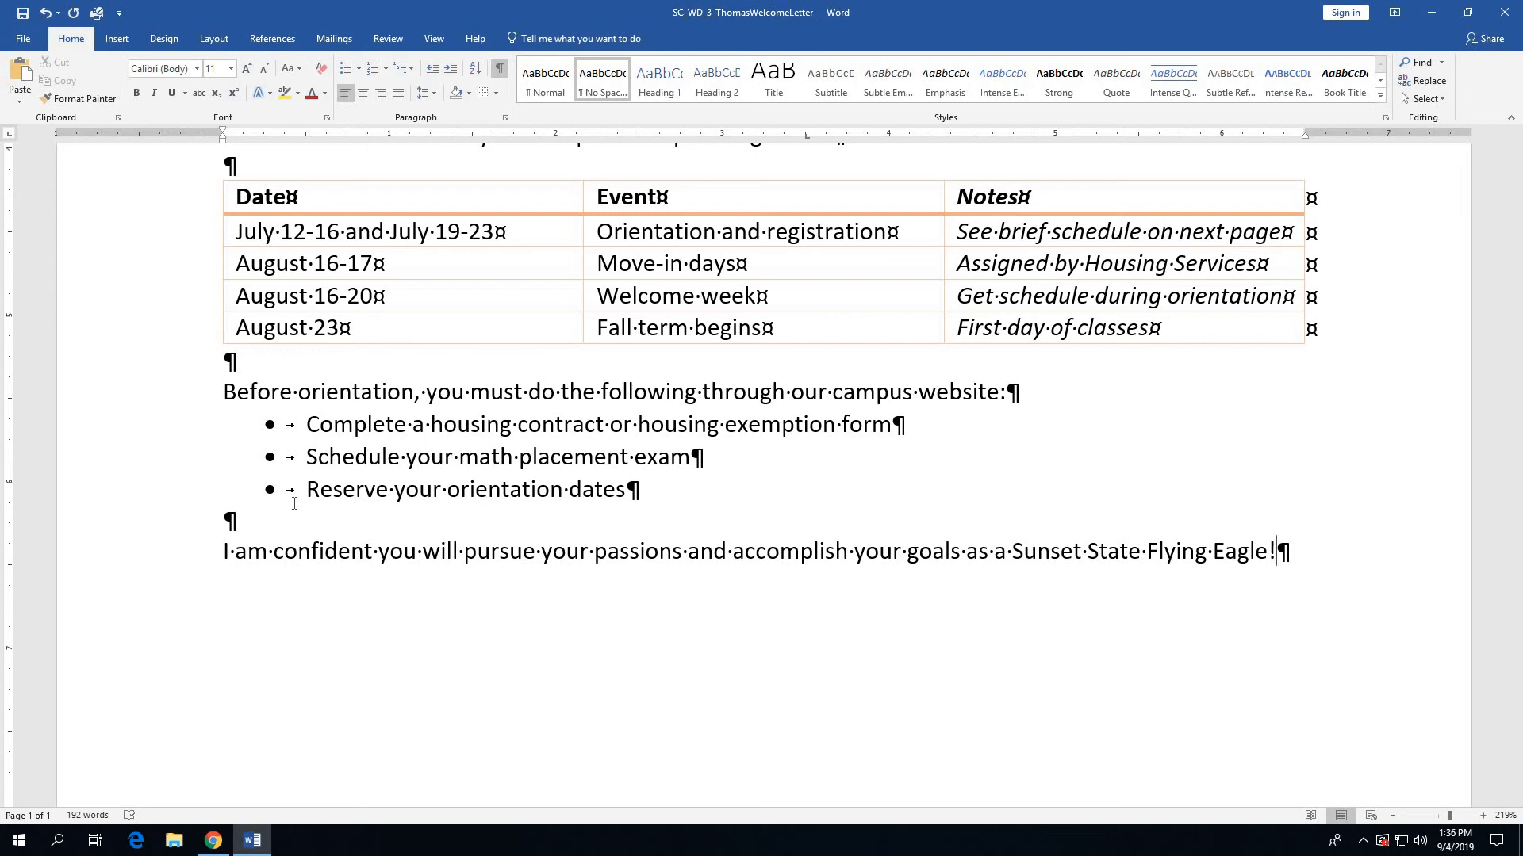
Add the complimentary close "Sincerely," at the tab stop, one blank line below the closing paragraph
key(Return)
key(Return)
key(Tab)
text(Sincerely,)
key(Return)
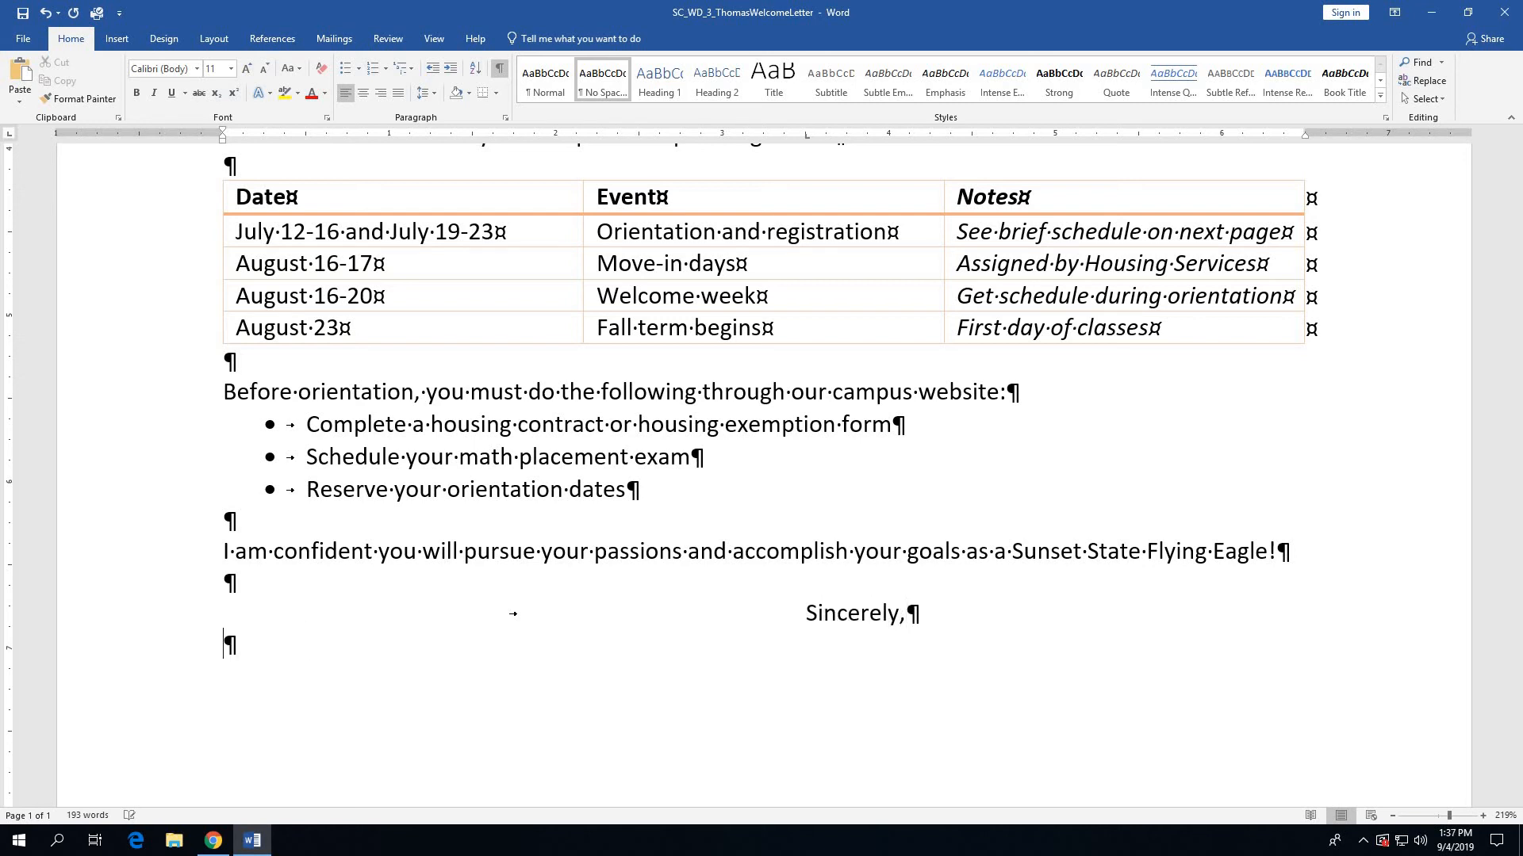
Leave three blank lines for the signature and enter the sender's full name at the tab stop
key(Return)
key(Return)
key(Return)
key(Tab)
text(Lucy R. Song)
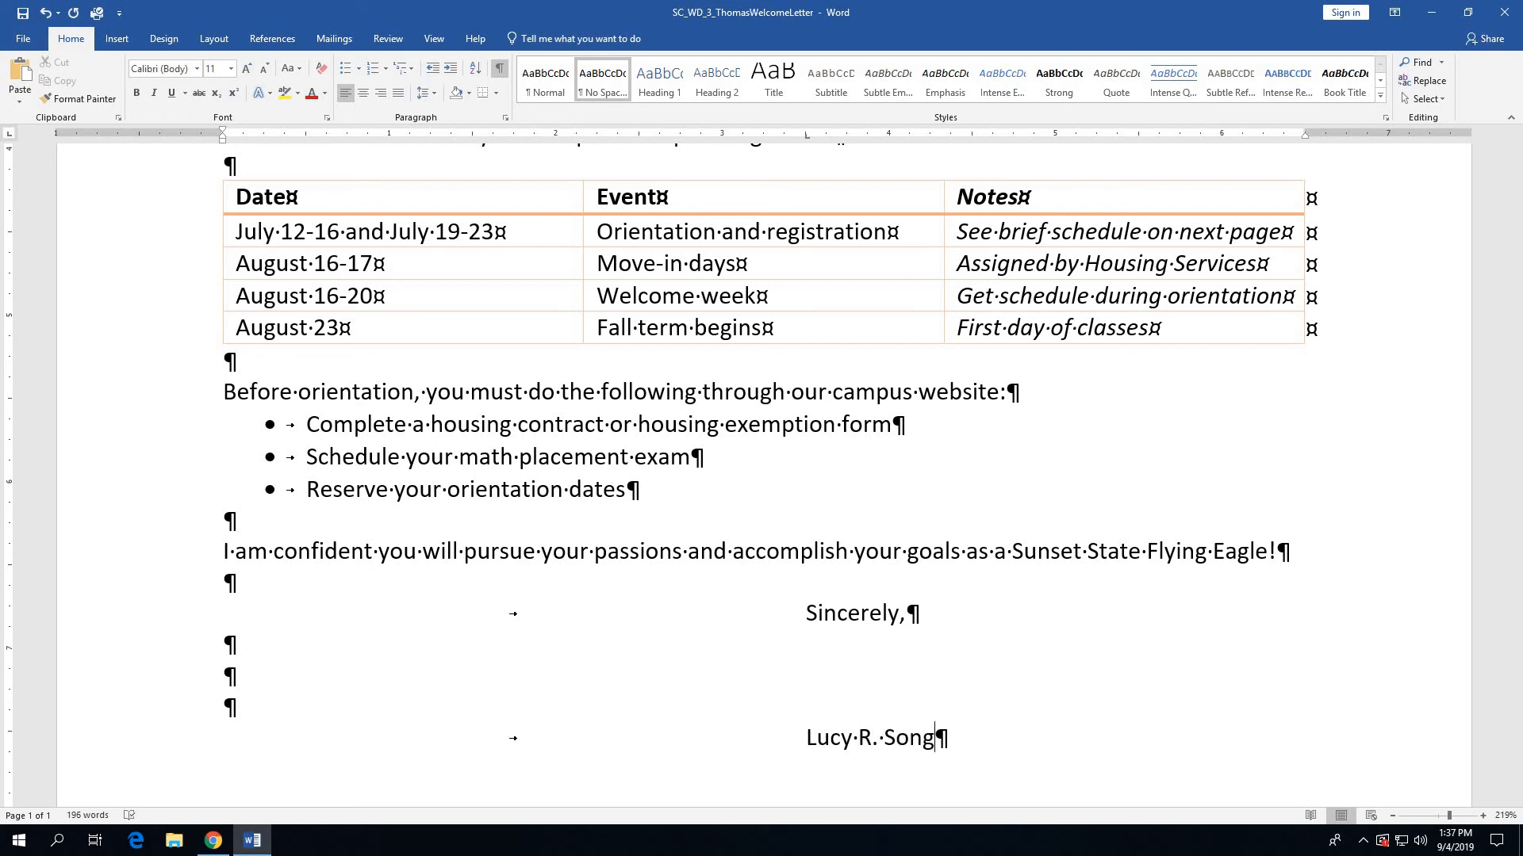
Add the job title "Director of Admissions" at the tab stop on the line directly below the sender's name
key(Return)
key(Tab)
text(Dir)
text(ector)
text( of Admi)
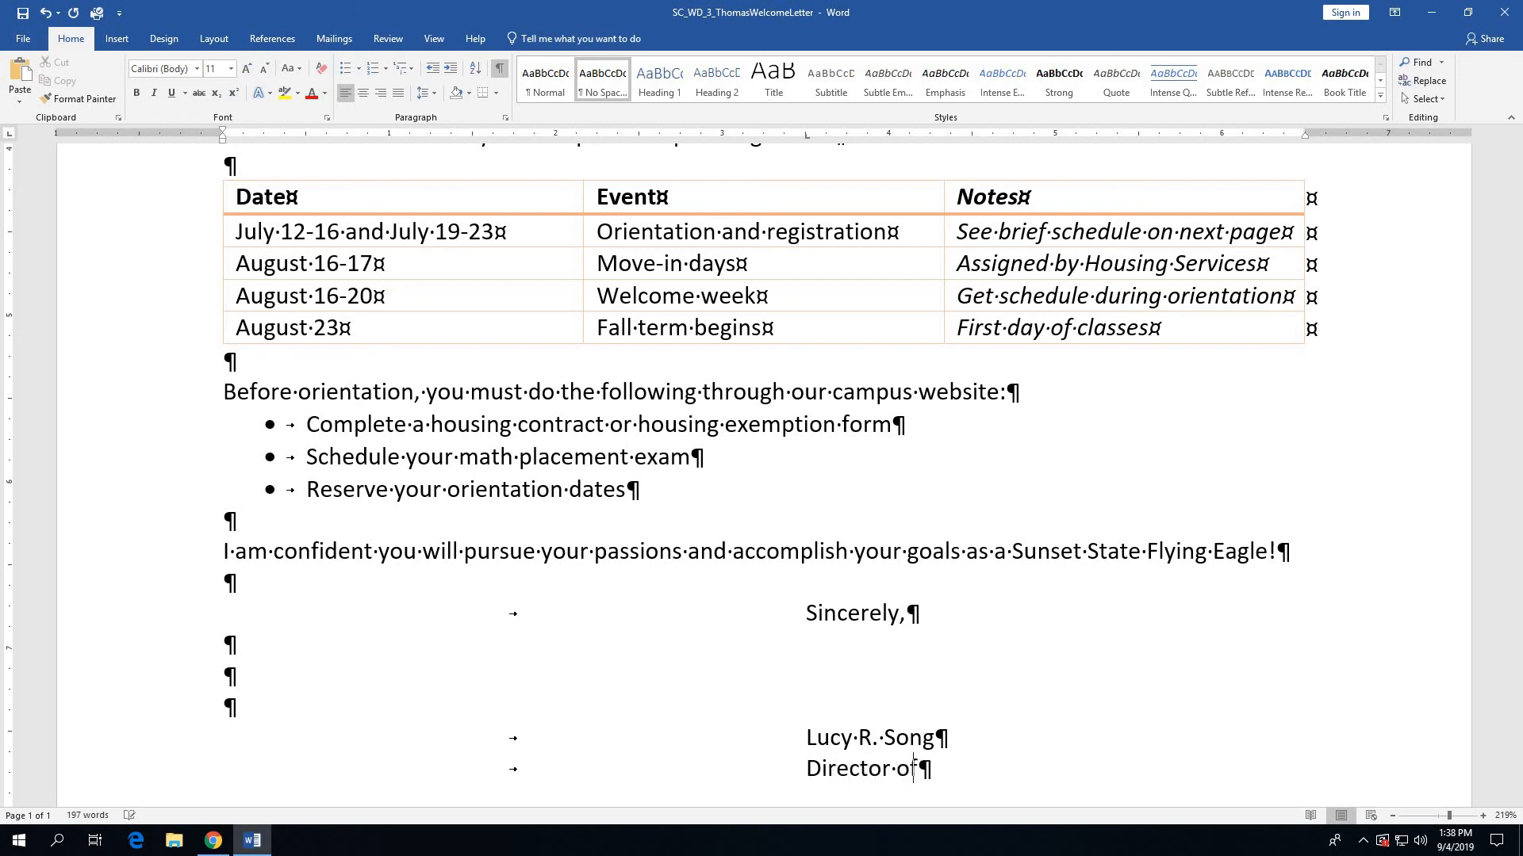
text(ssions)
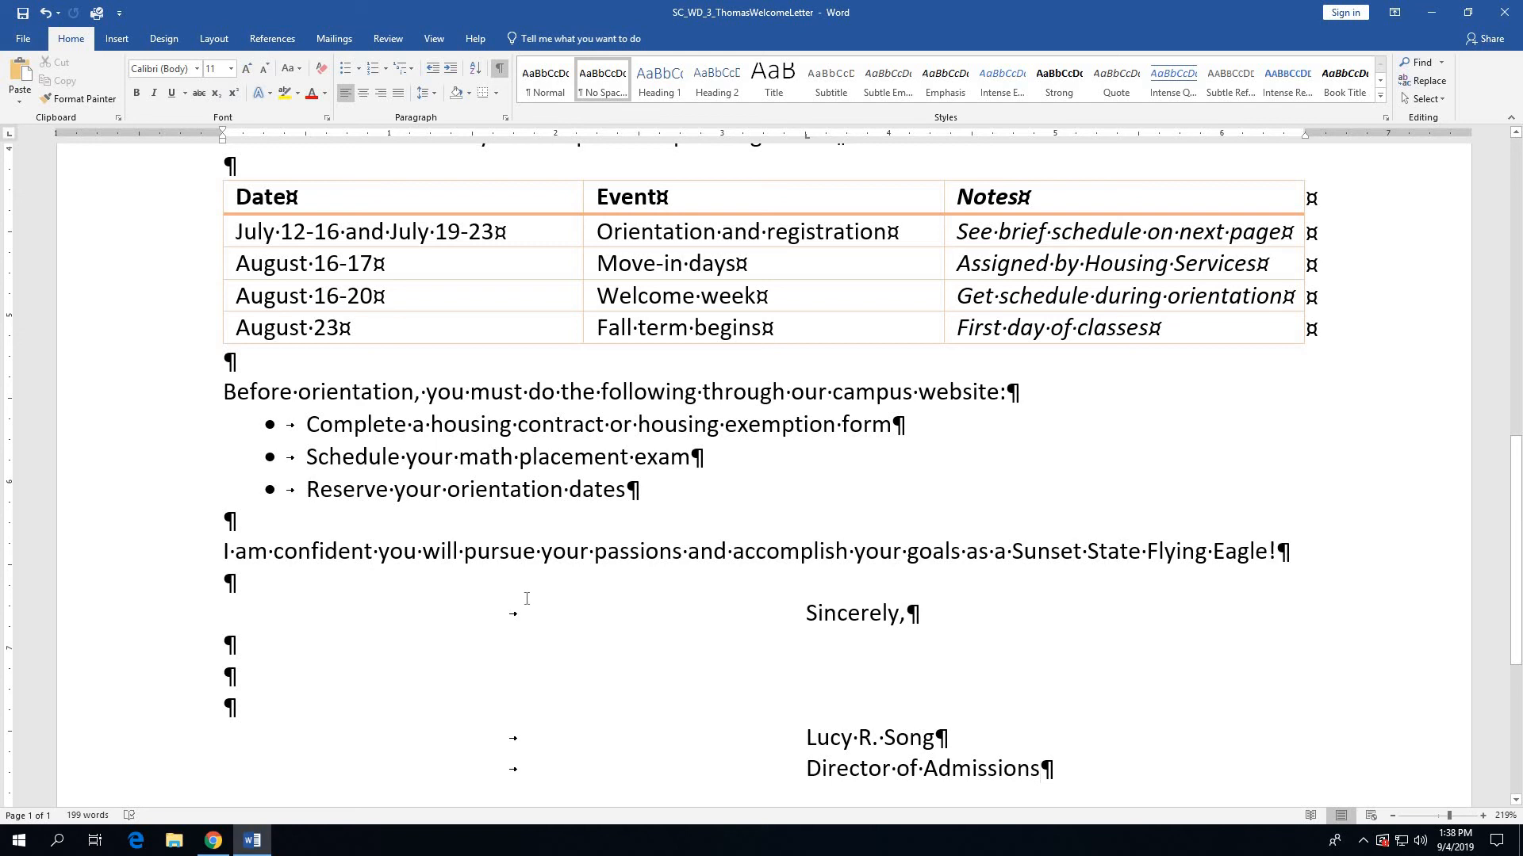
scroll(555, 605, up, 3)
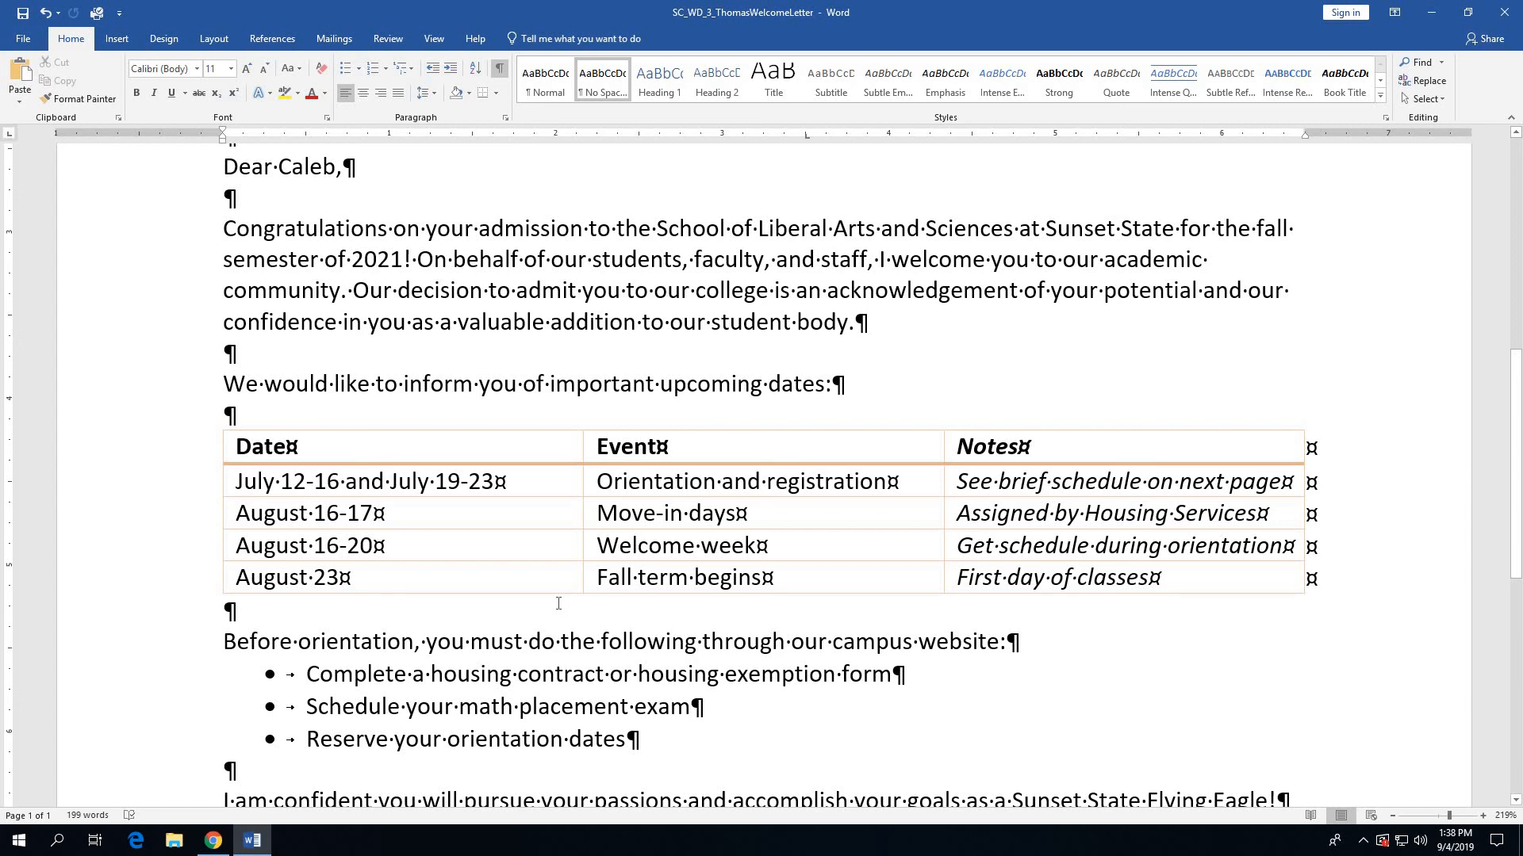
scroll(558, 603, up, 5)
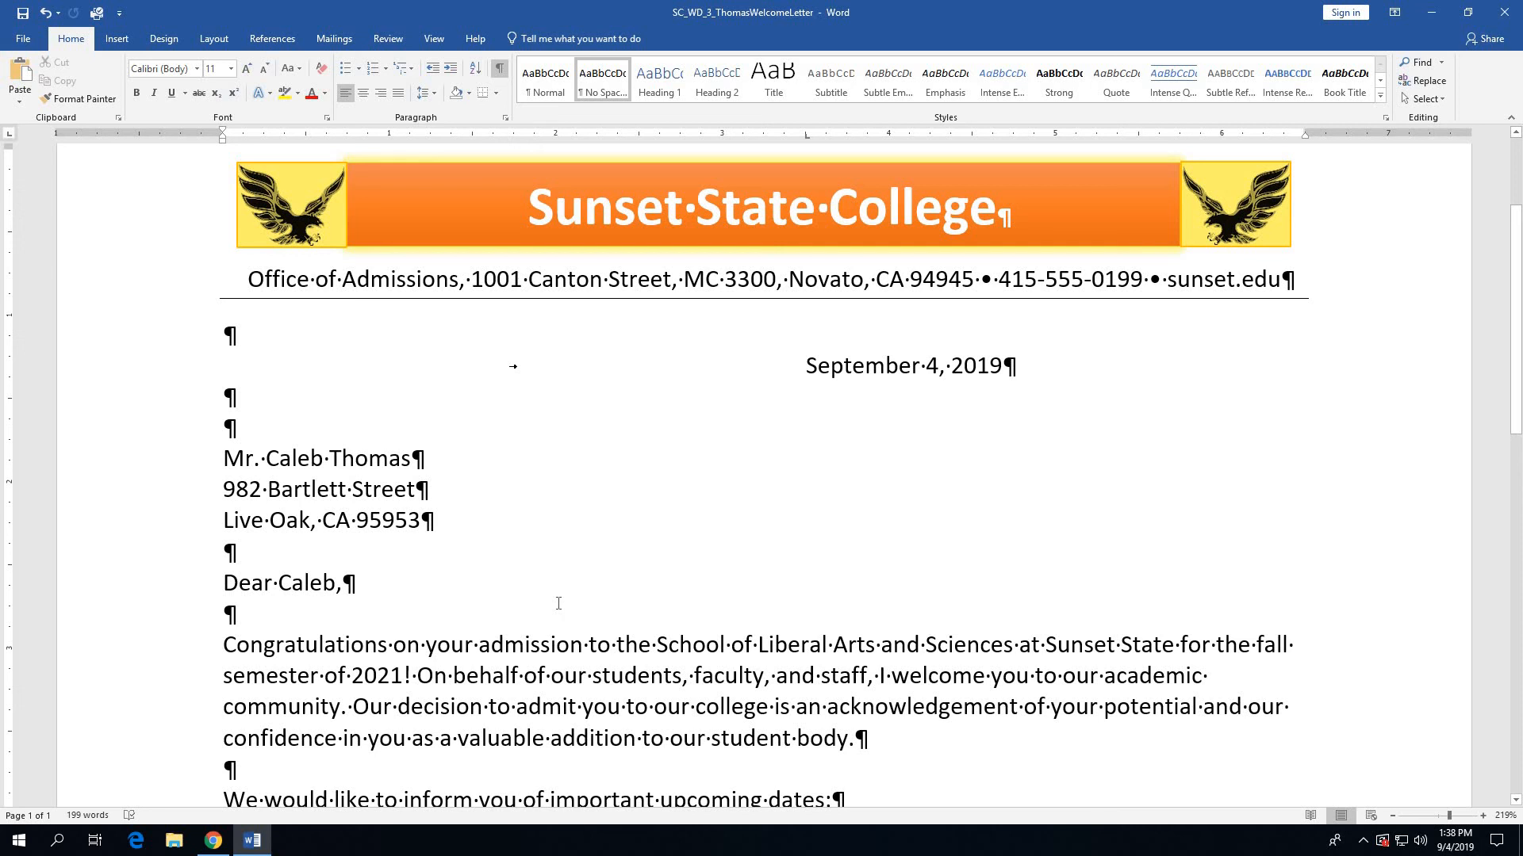
scroll(559, 604, down, 9)
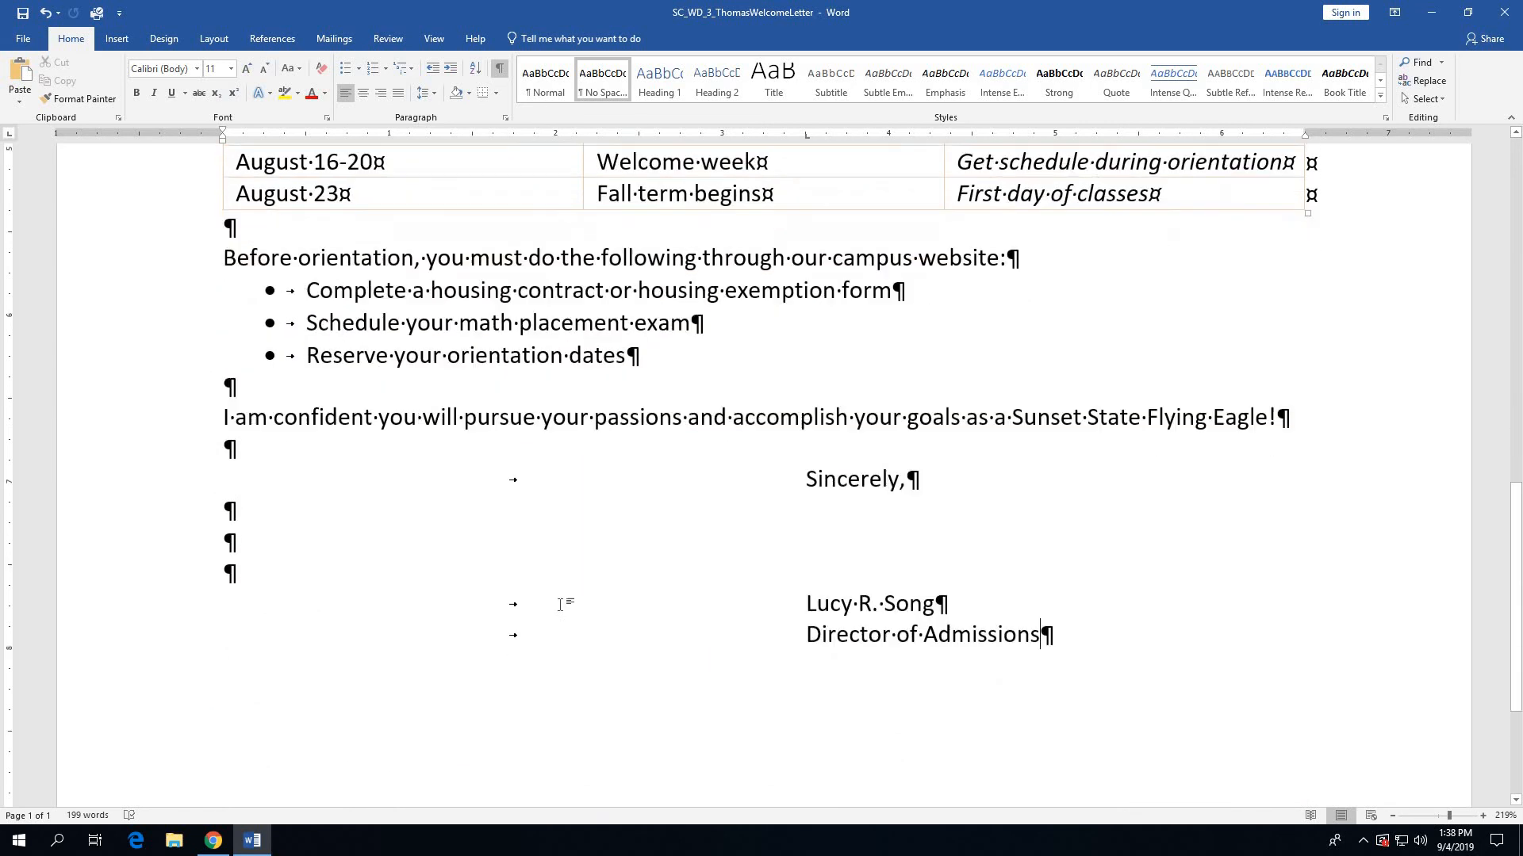
scroll(559, 604, down, 2)
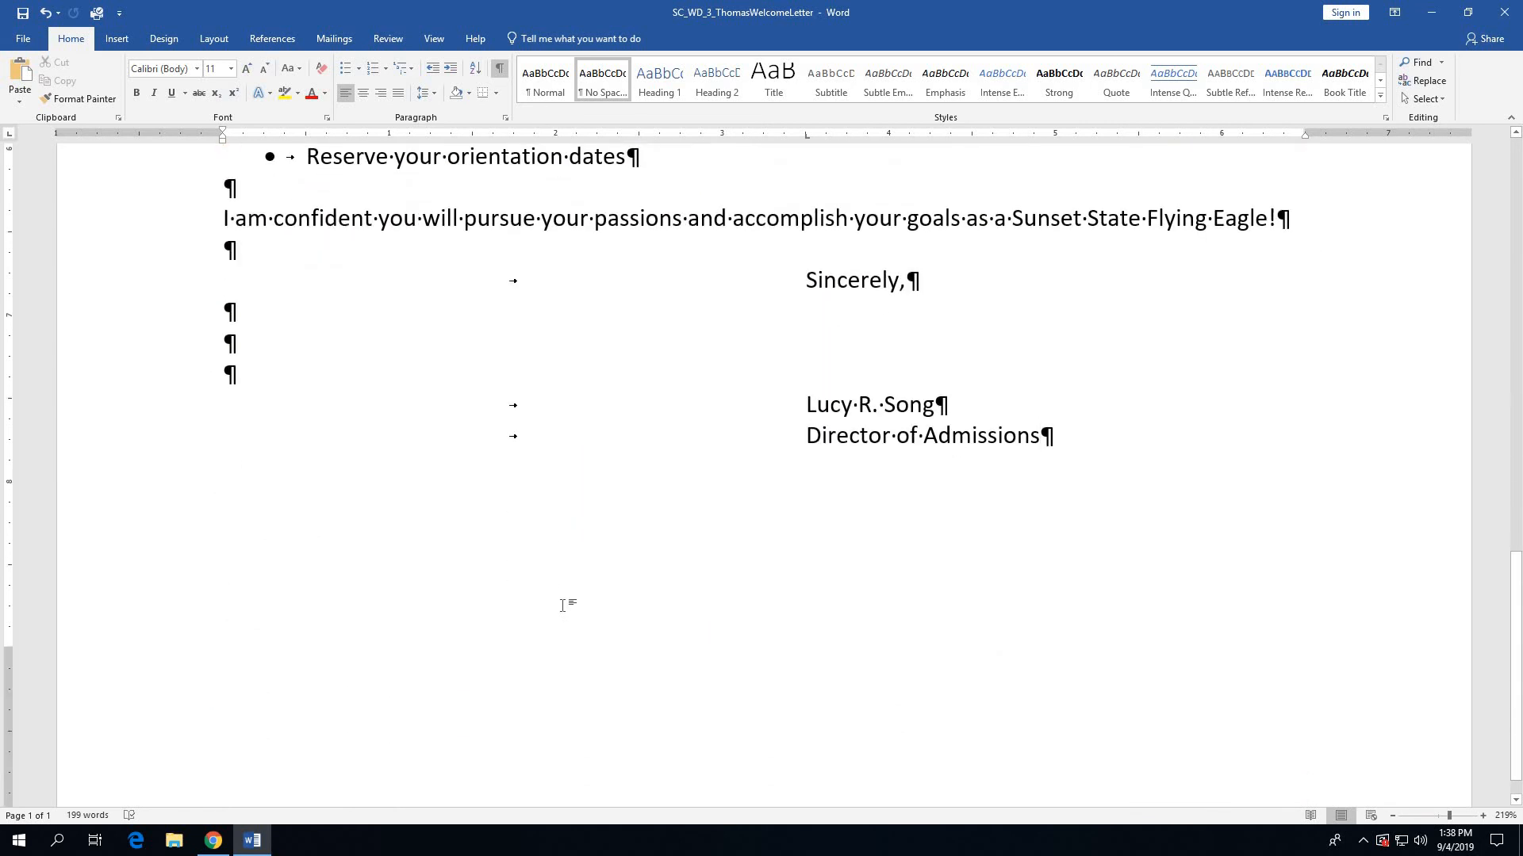